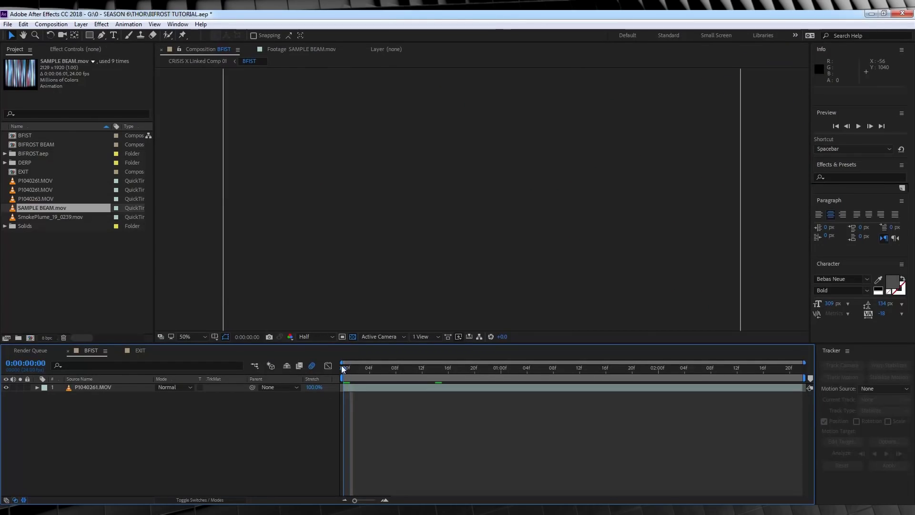
Preview the footage in the BFIST composition from the first frame.
left_click(342, 366)
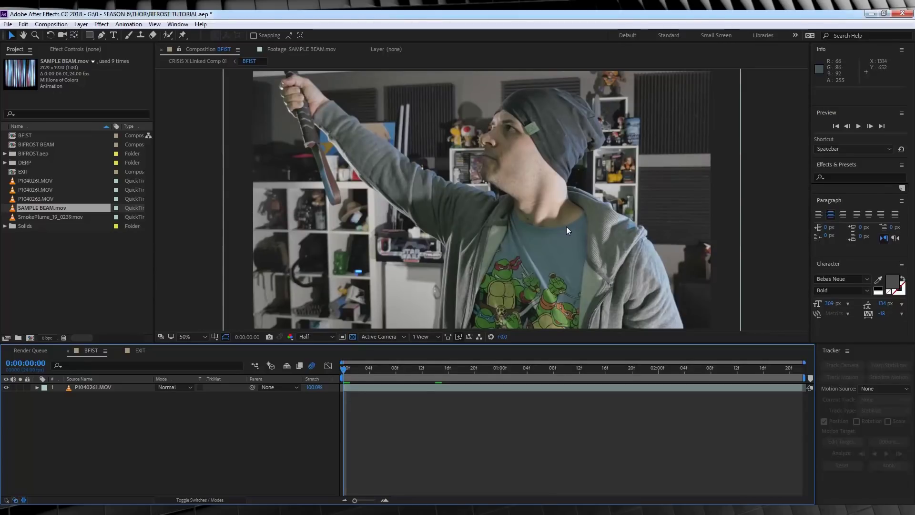
key("space")
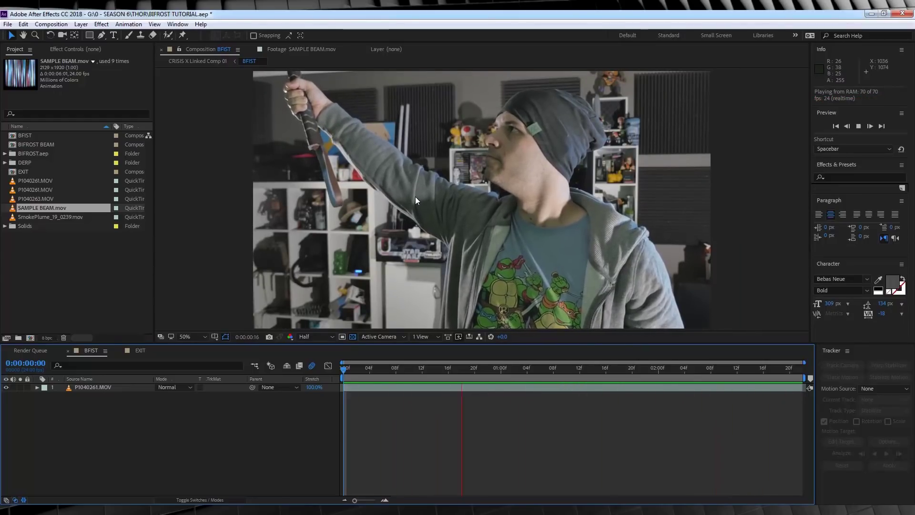
key("space")
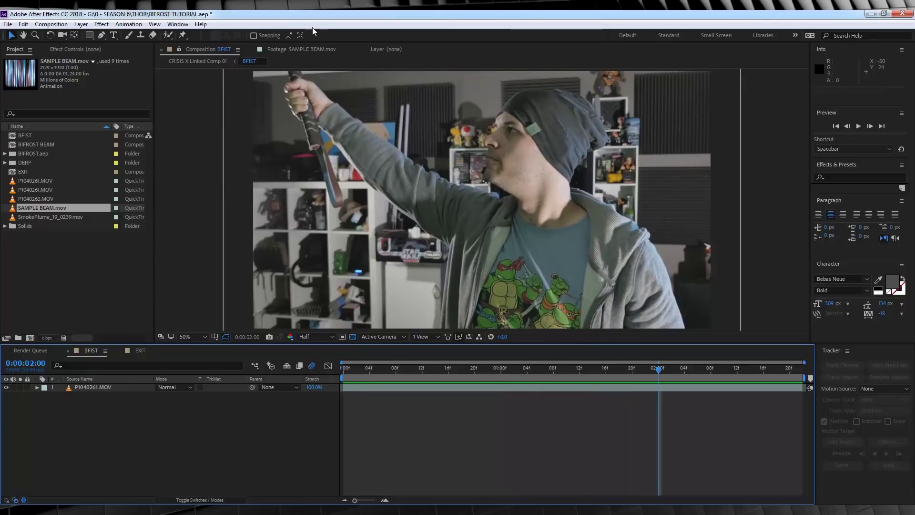
Scrub through the SAMPLE BEAM.mov footage and return to the BFIST composition.
left_click(308, 49)
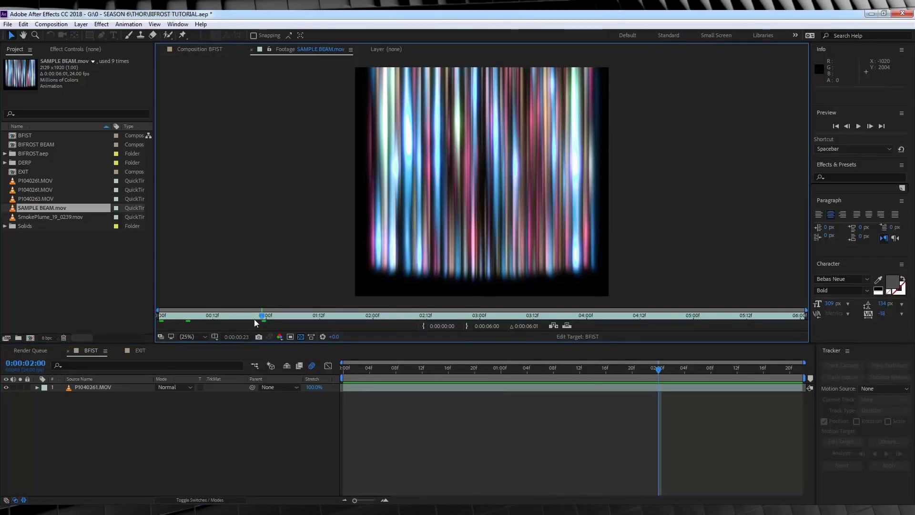
left_click_drag(266, 320, 221, 308)
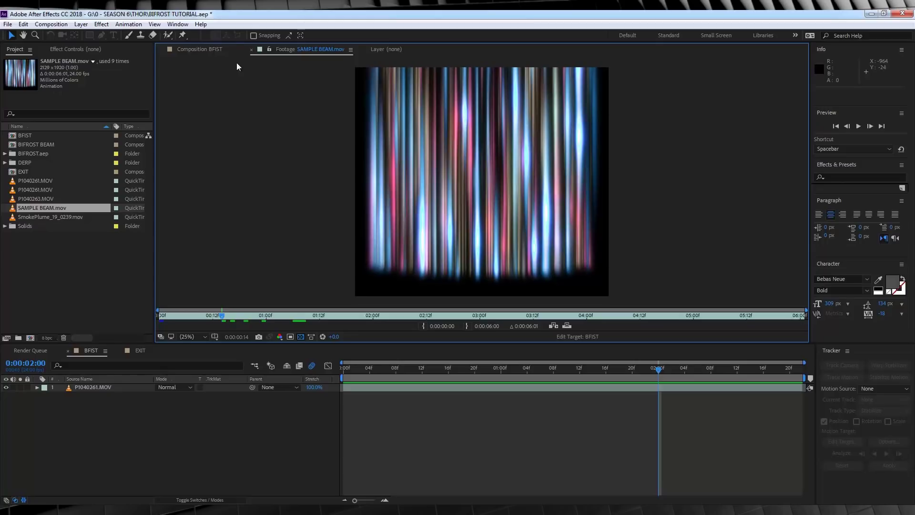
left_click(214, 49)
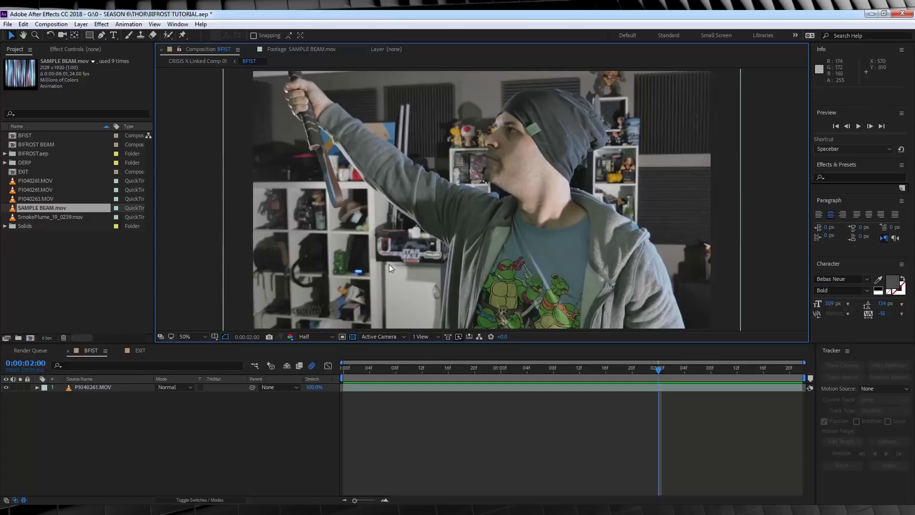
left_click(313, 367)
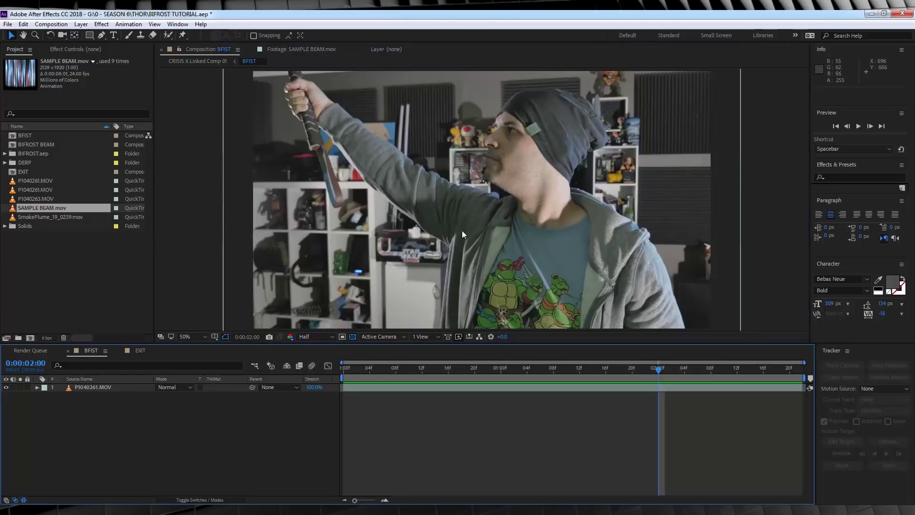
Duplicate the P1040261.MOV layer and draw a closed Pen mask around the man and his raised sword arm on the upper copy.
left_click(89, 387)
key("ctrl+d")
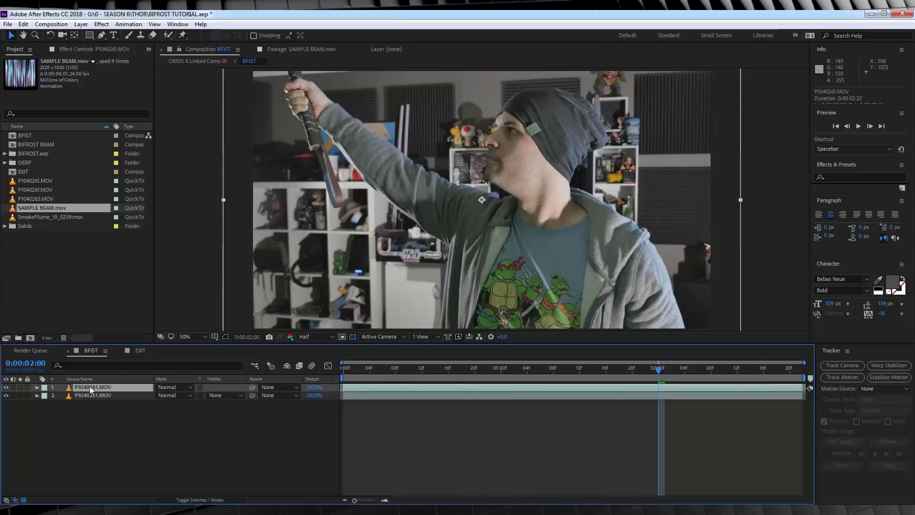
left_click(101, 35)
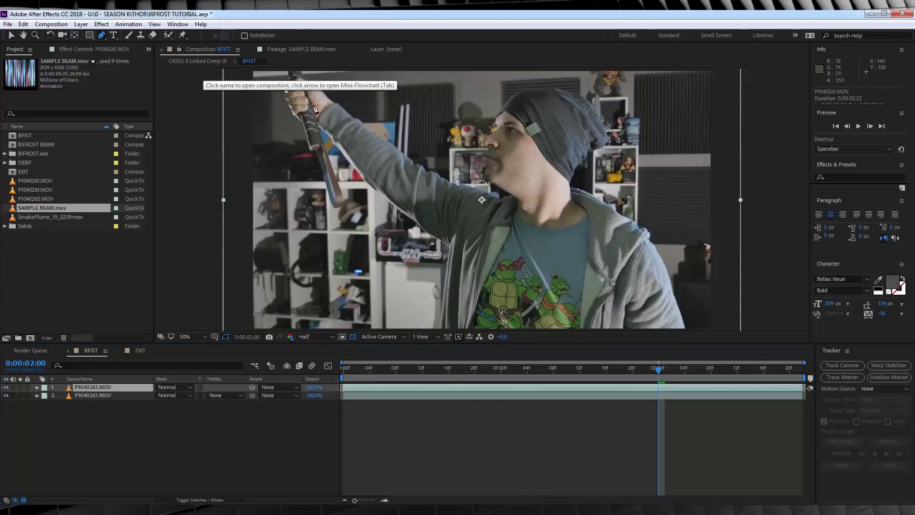
left_click(350, 80)
left_click(382, 102)
left_click(391, 114)
left_click(408, 133)
left_click(429, 146)
left_click(457, 164)
left_click(472, 171)
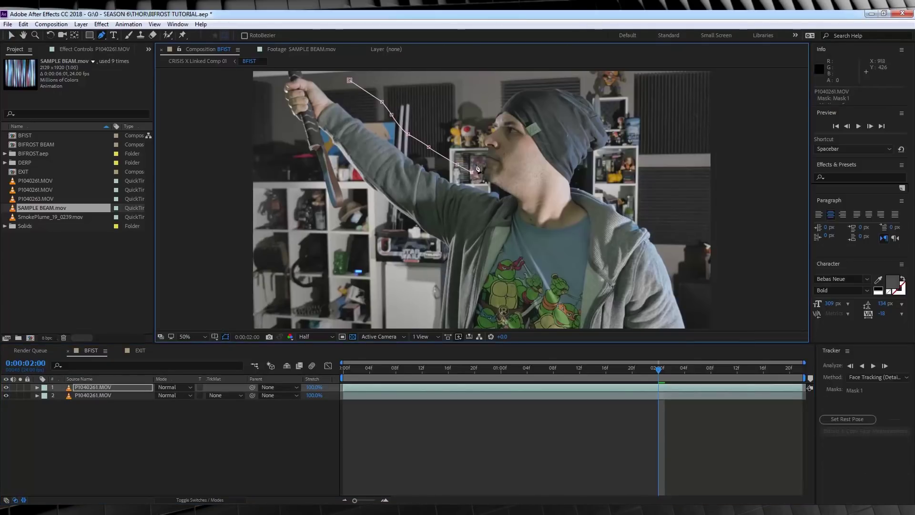
left_click(480, 143)
left_click(479, 118)
left_click(489, 106)
left_click(504, 84)
left_click(517, 76)
left_click(537, 75)
left_click(596, 83)
left_click(620, 105)
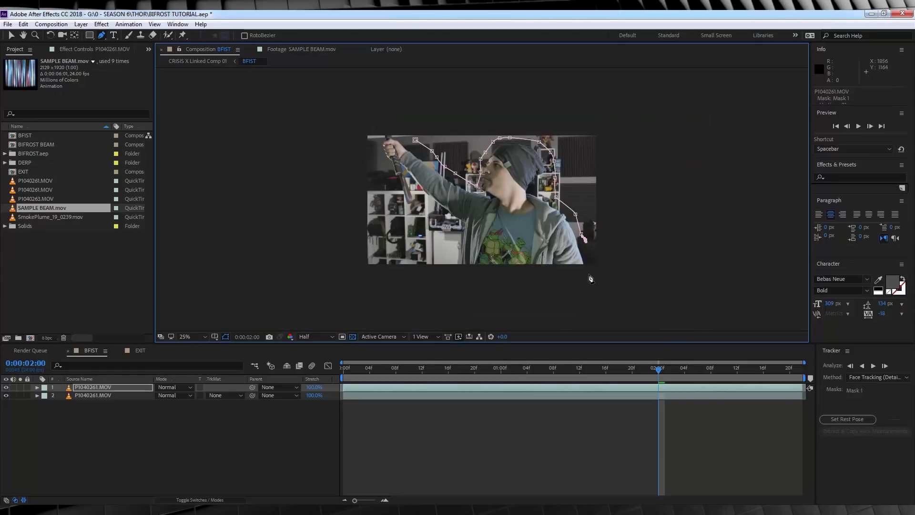
left_click(589, 278)
left_click(450, 273)
left_click(452, 230)
left_click(419, 207)
left_click(384, 203)
left_click(379, 186)
left_click(368, 146)
left_click(369, 120)
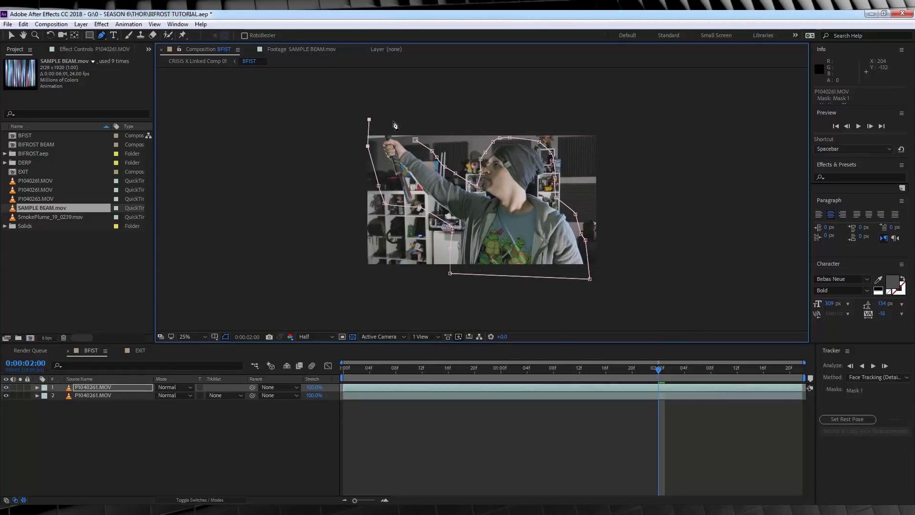
left_click(397, 123)
left_click(416, 140)
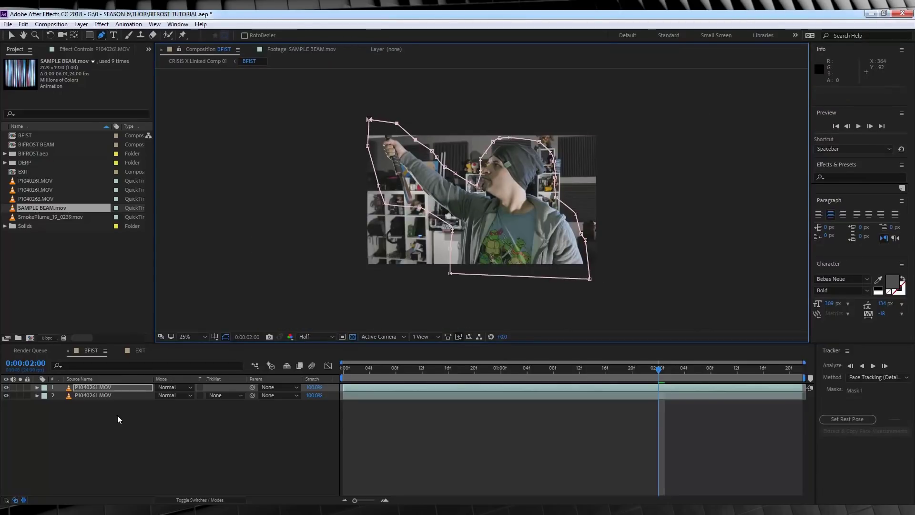
Set the feather of the mask around the man to 300 pixels.
key("f")
left_click(176, 404)
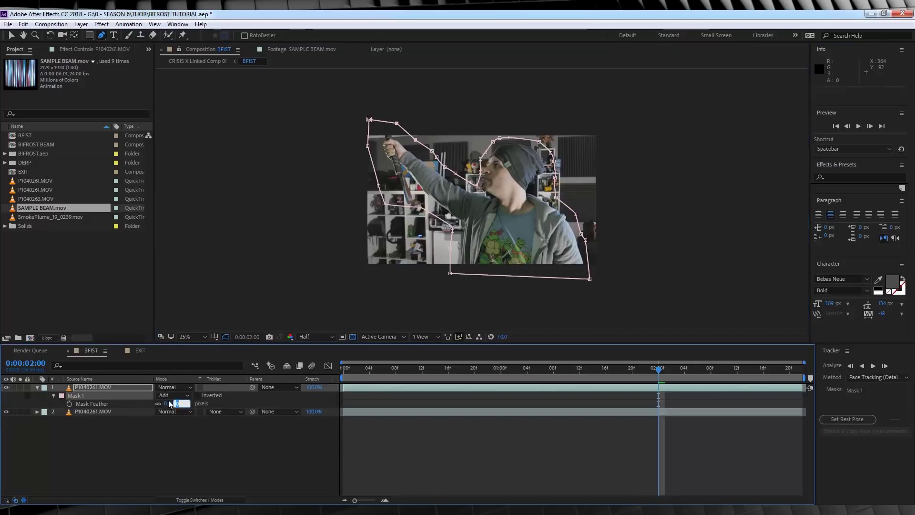
type("300")
key("Return")
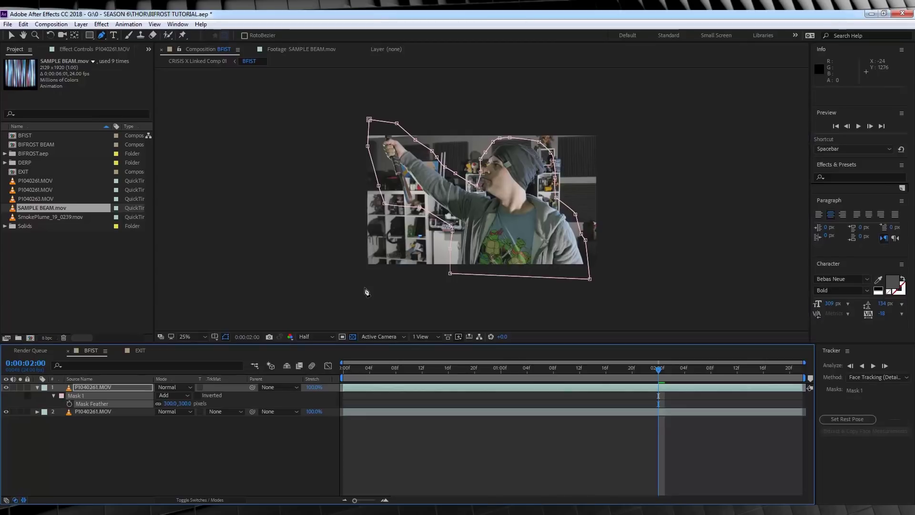
key("v")
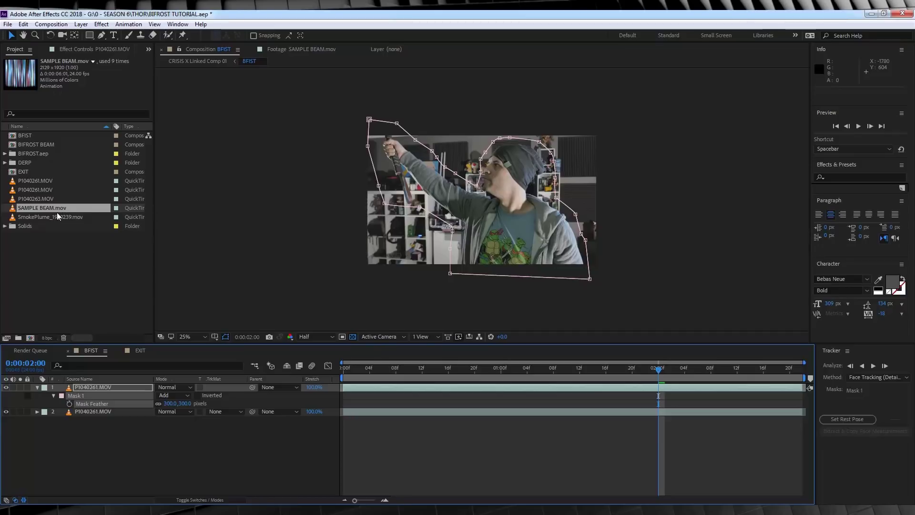
Add SAMPLE BEAM.mov as the top layer of the composition and set its blending mode to Screen.
left_click_drag(56, 212, 114, 385)
left_click(175, 387)
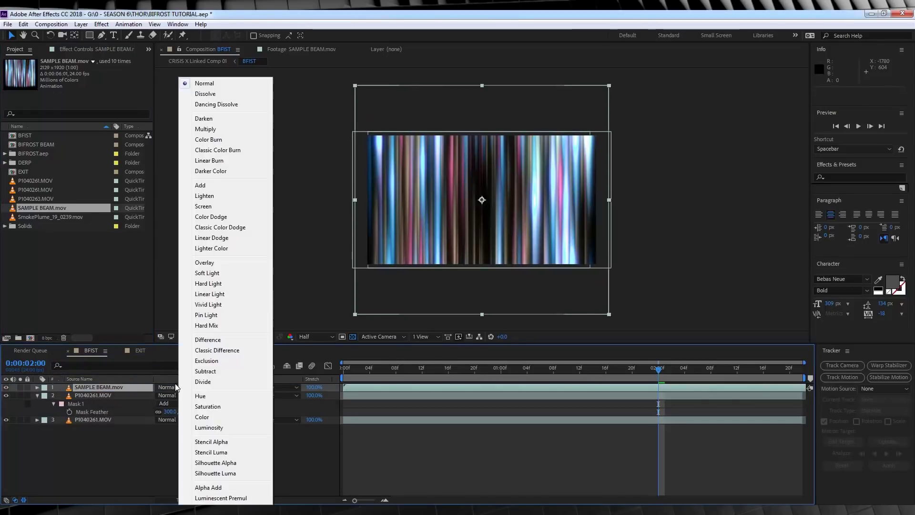
left_click(203, 206)
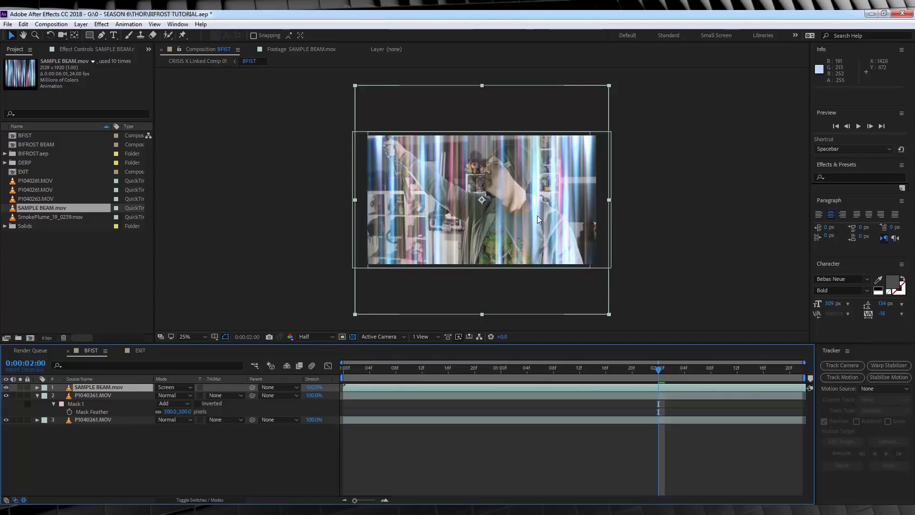
Unlink the beam layer's scale proportions, set its horizontal scale to 200%, and place it between the masked copy and the original footage.
key("period")
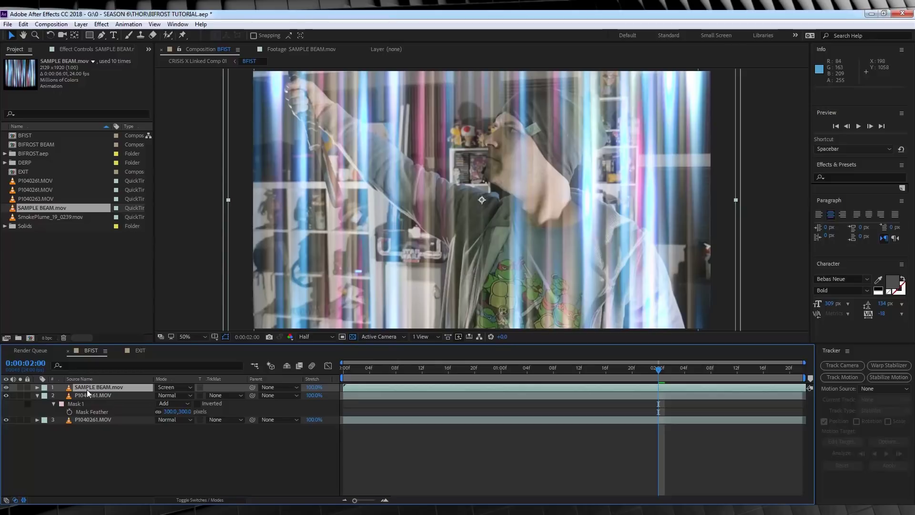
key("s")
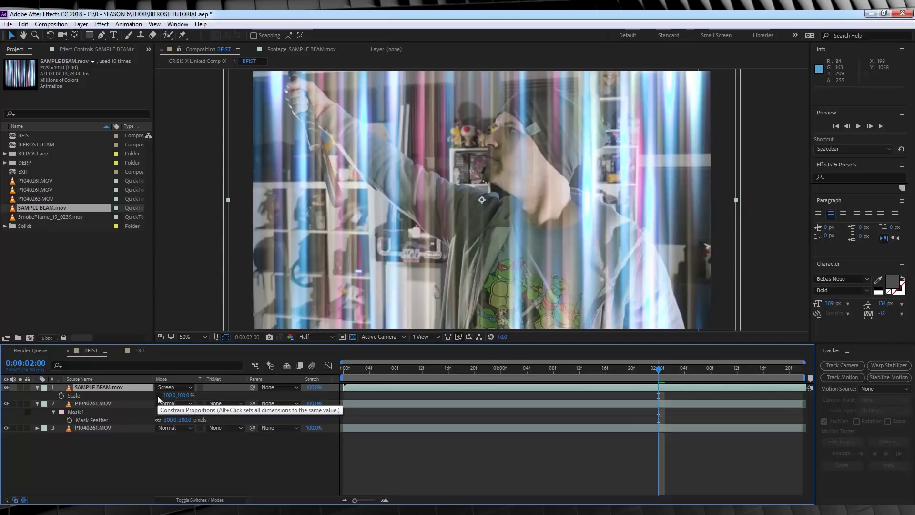
left_click(171, 396)
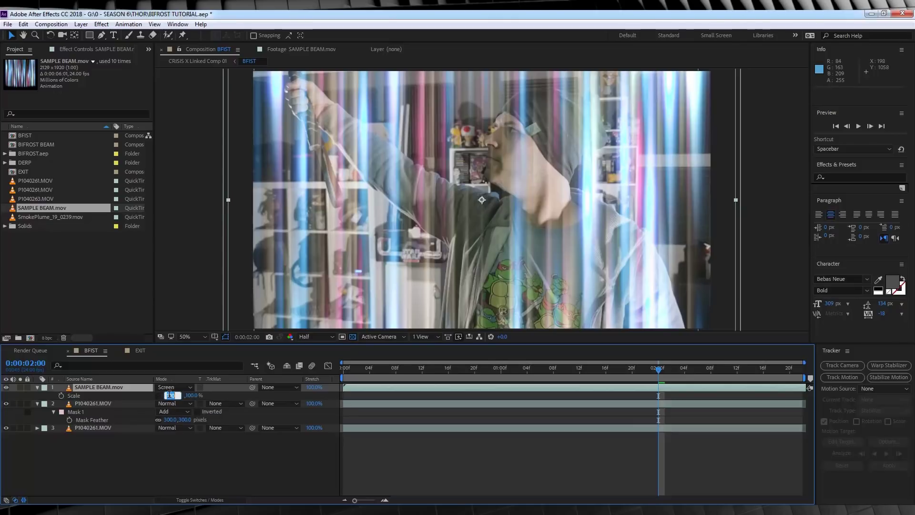
type("200")
key("Return")
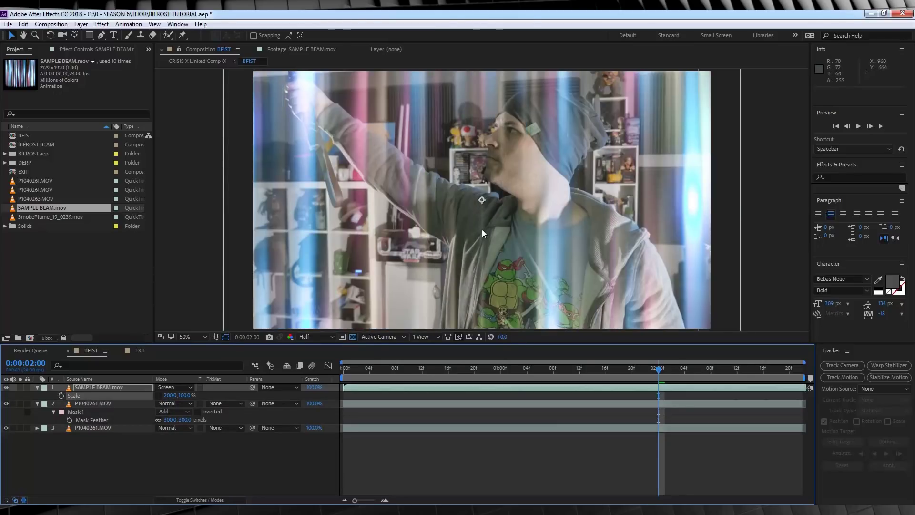
left_click_drag(98, 386, 99, 416)
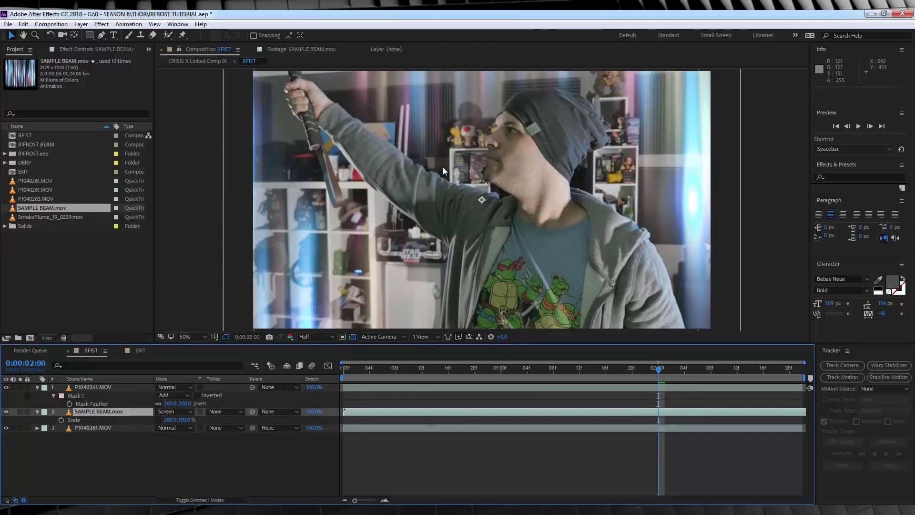
Set a Position keyframe on the SAMPLE BEAM.mov layer at 0:00:00:09.
left_click(341, 368)
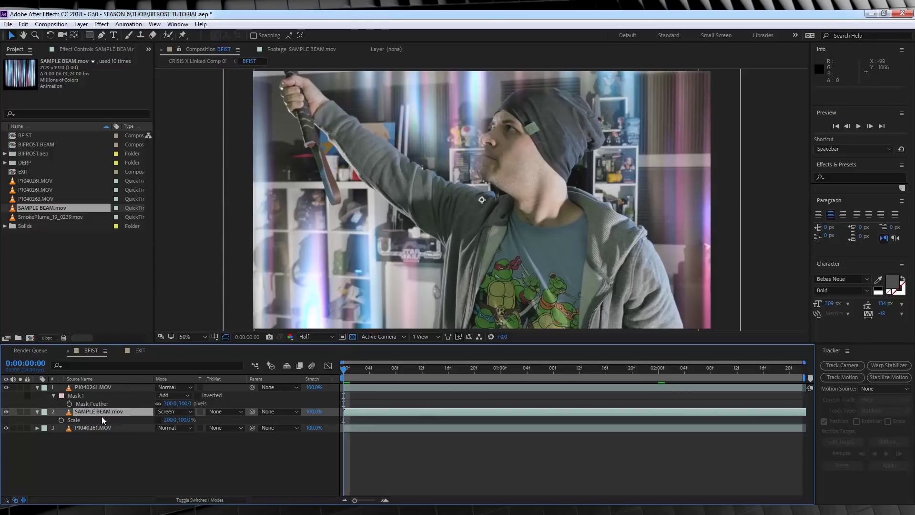
left_click(403, 367)
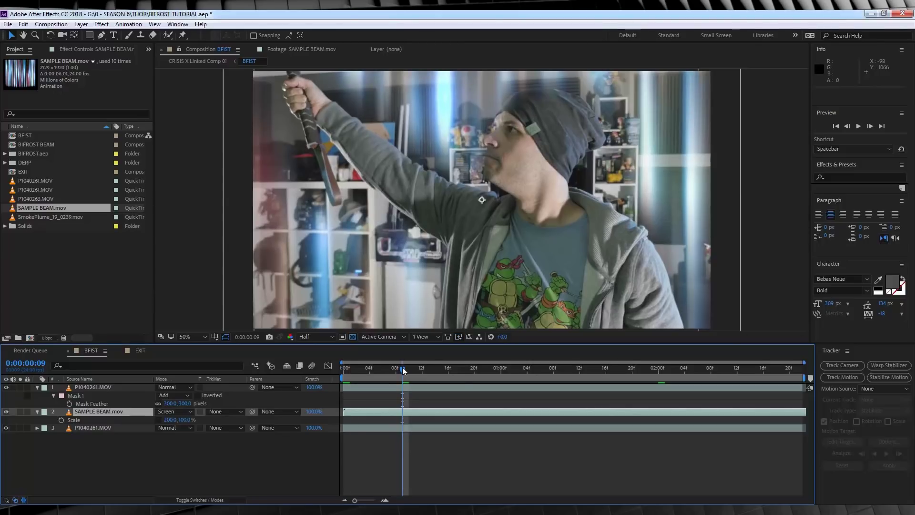
key("p")
left_click(61, 420)
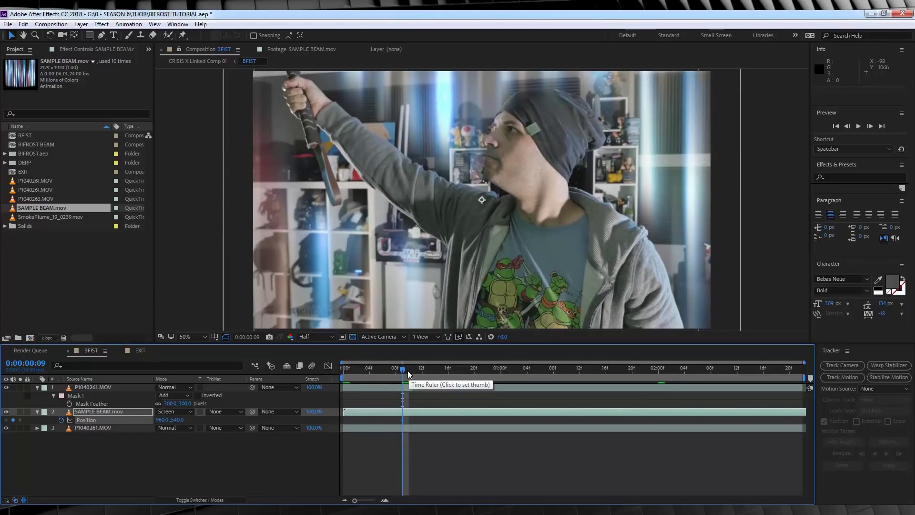
At 0:00:00:08, move the beam layer up above the frame to a Y position of about -1143.
key("Page_Up")
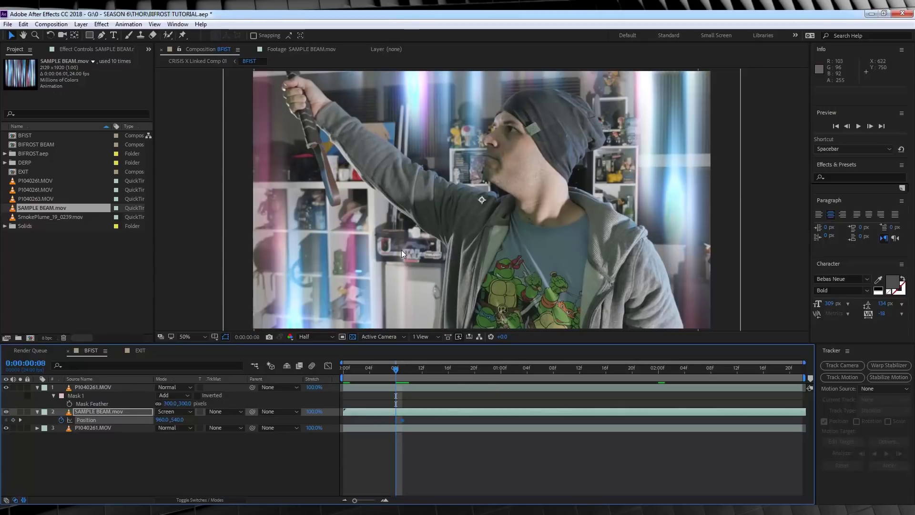
key("comma")
key("comma")
left_click_drag(177, 420, 1, 436)
Turn on motion blur for the SAMPLE BEAM.mov layer and preview the beam's drop into the shot.
left_click(313, 367)
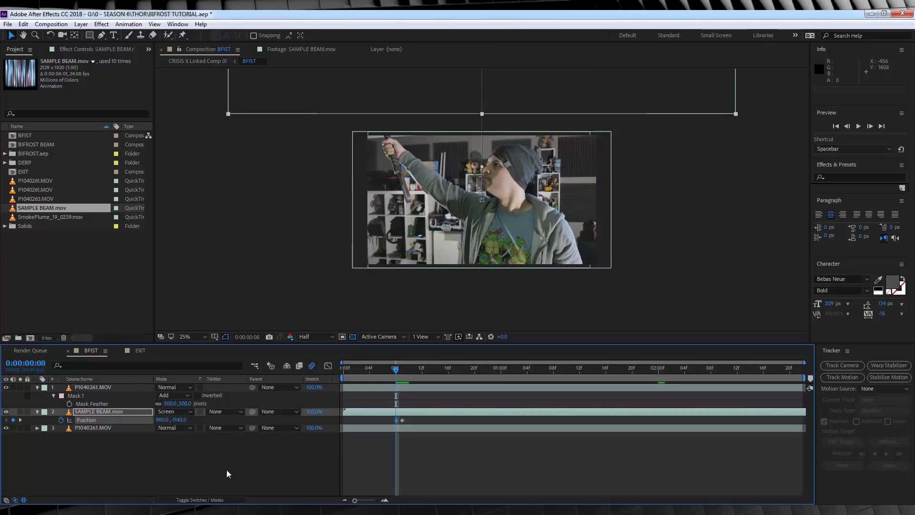
left_click(200, 499)
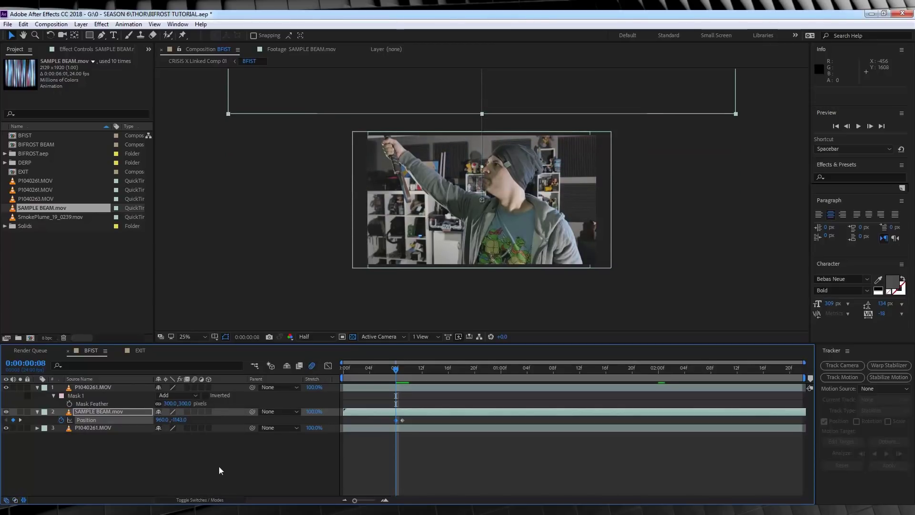
left_click(194, 411)
key("space")
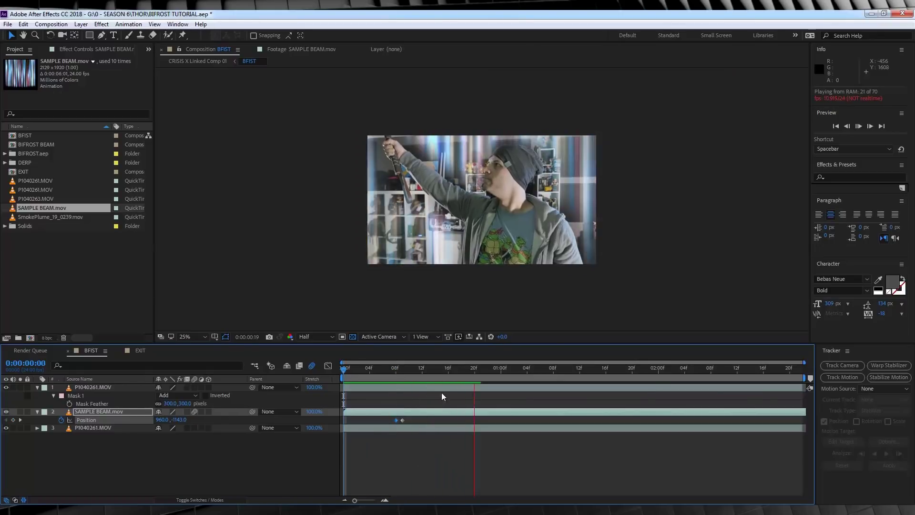
key("space")
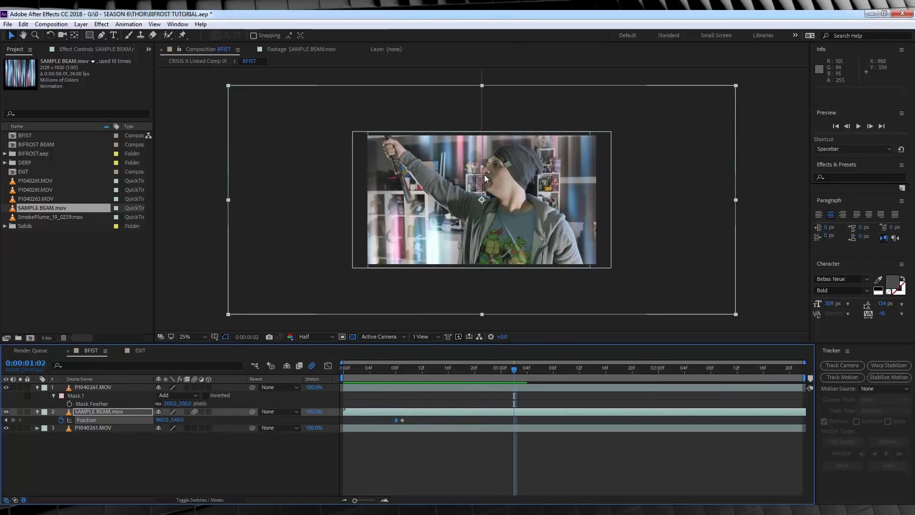
Duplicate the SAMPLE BEAM.mov layer and place the copy at the top of the layer stack.
left_click(396, 372)
left_click(90, 410)
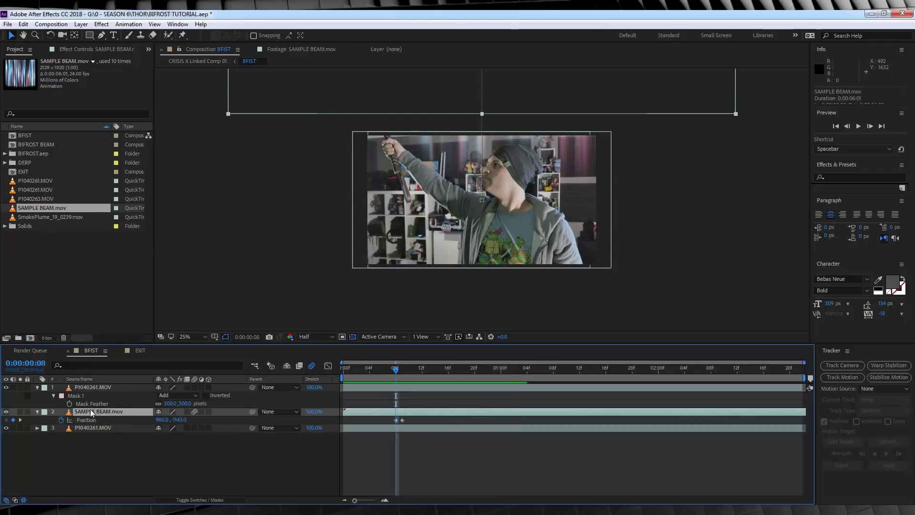
key("ctrl+d")
left_click_drag(90, 409, 92, 384)
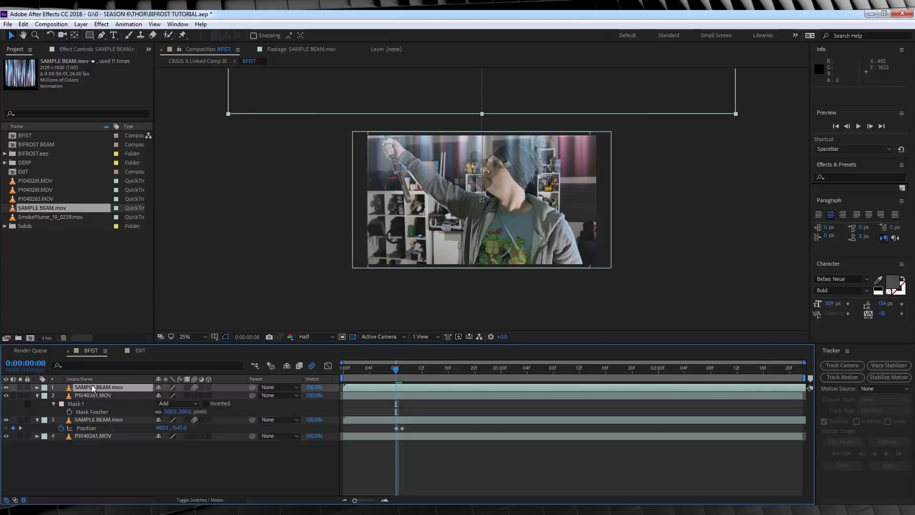
At 0:00:00:09, stretch the top SAMPLE BEAM.mov layer horizontally to 280% scale, keeping its height at 100%, and check 0:00:00:11.
left_click(403, 371)
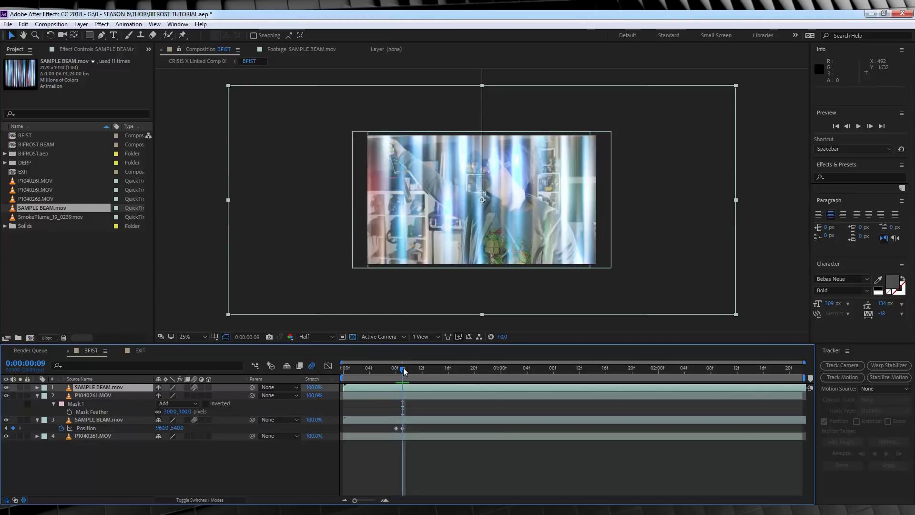
key("s")
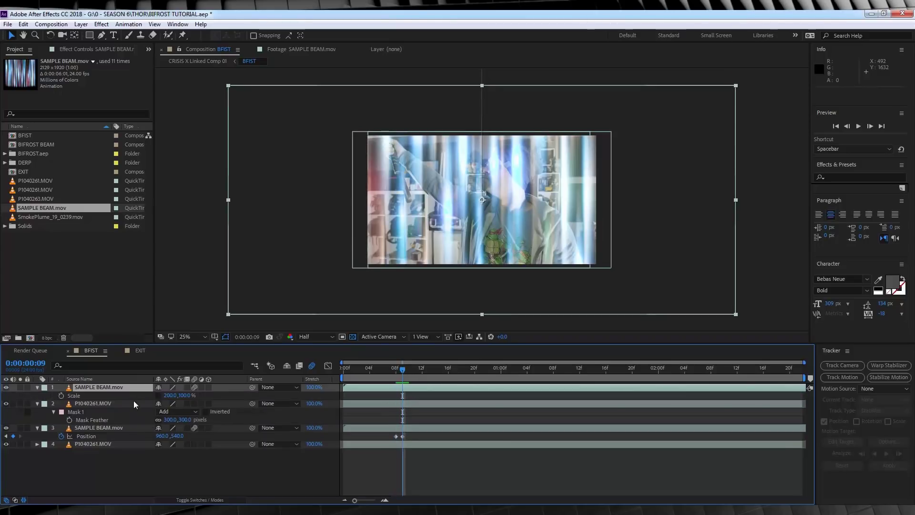
left_click(170, 396)
type("280")
key("Return")
left_click_drag(402, 368, 416, 368)
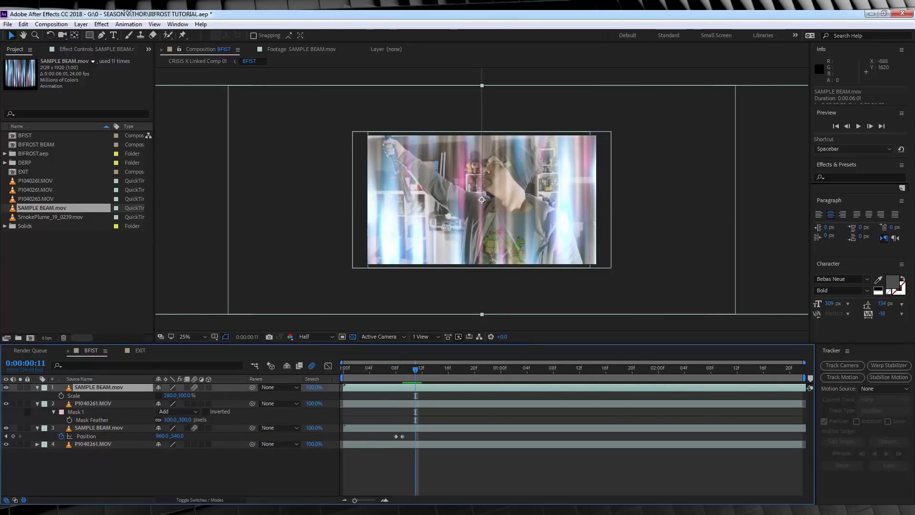
Apply a Fast Box Blur with a Blur Radius of 5 to the top SAMPLE BEAM.mov layer.
left_click(101, 23)
mouse_move(191, 84)
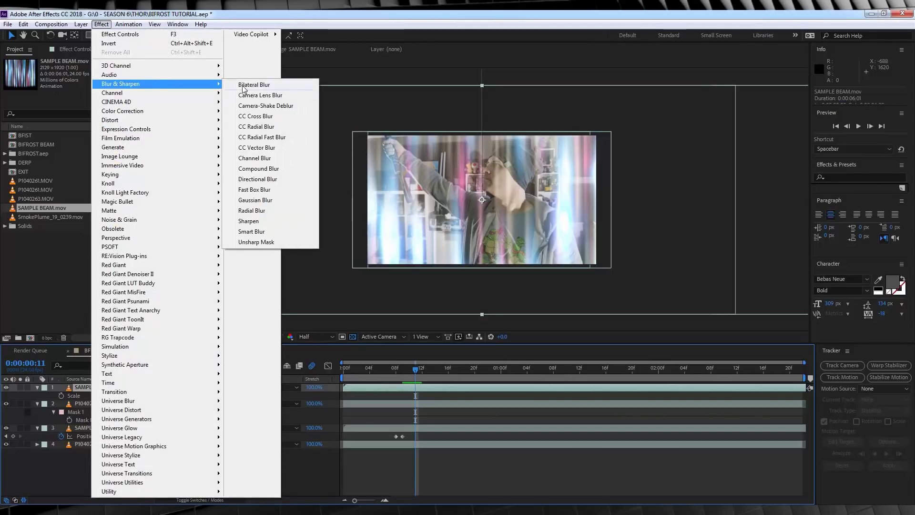
left_click(254, 190)
left_click(90, 78)
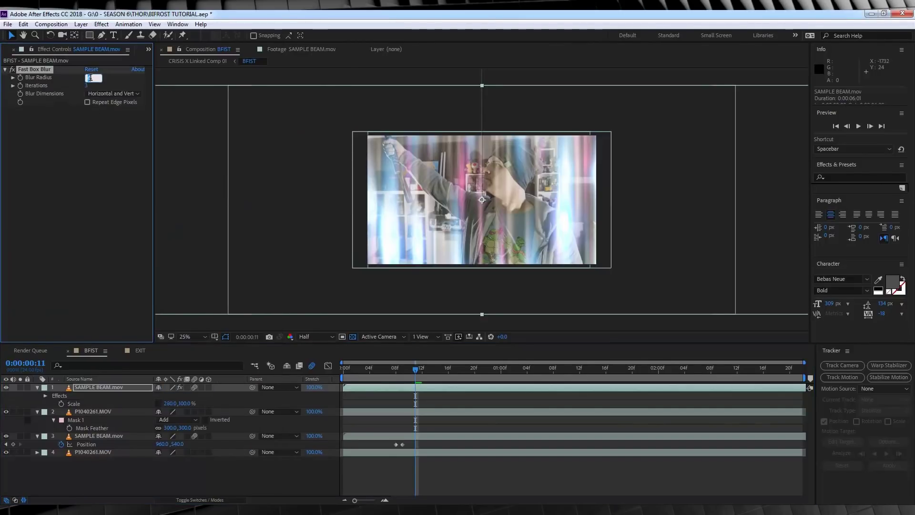
type("50")
key("Return")
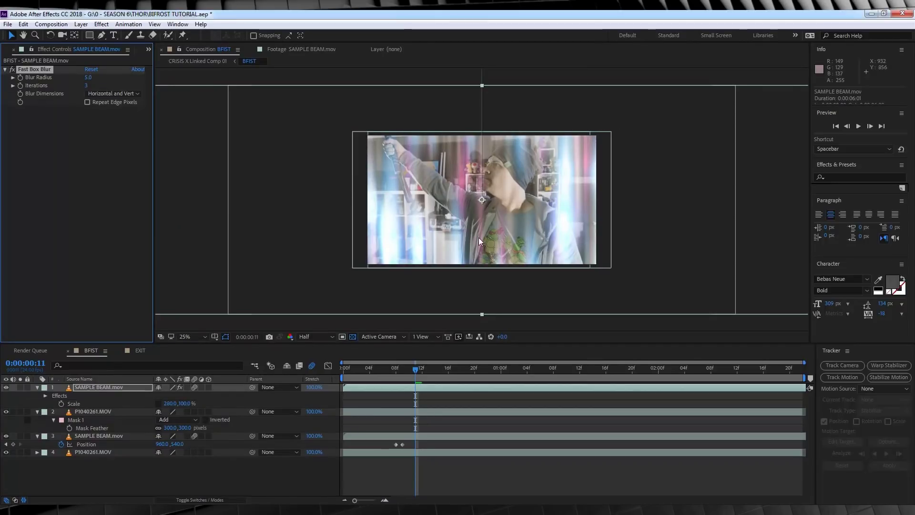
Duplicate the blurred beam layer twice and set the topmost copy's Fast Box Blur radius to 8.
left_click(96, 387)
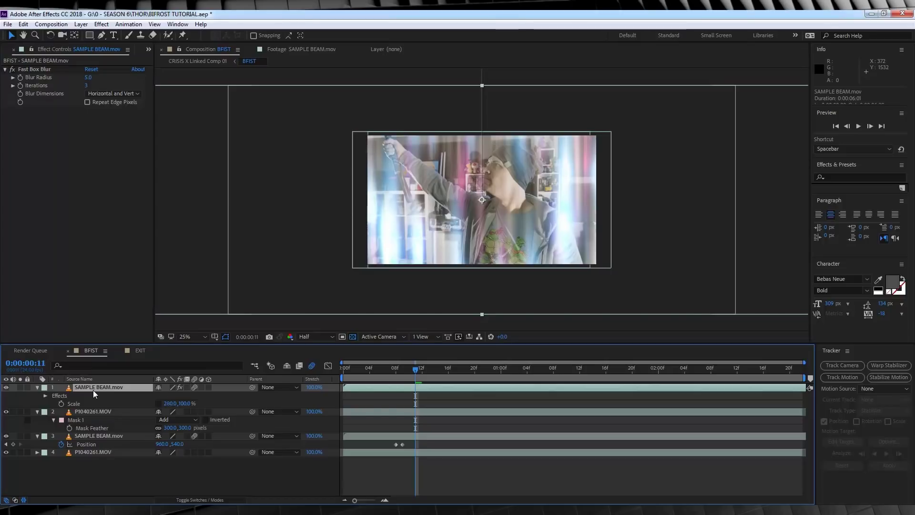
key("ctrl+d")
key("ctrl+d")
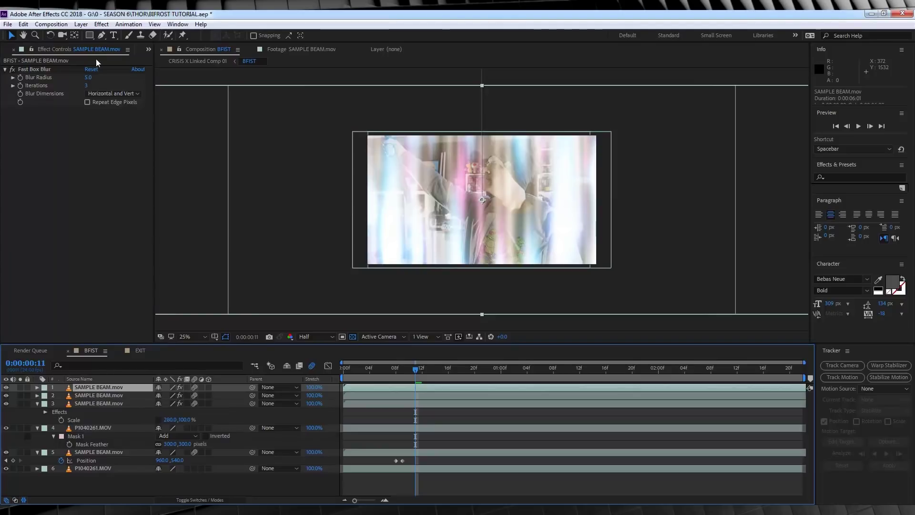
left_click(87, 78)
type("8")
key("Return")
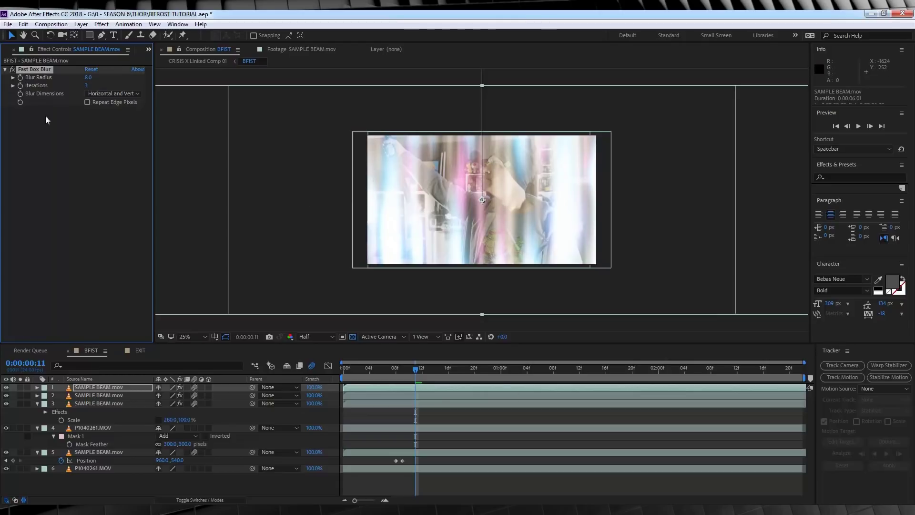
Preview the SmokePlume_19_0239.mov footage and add it at the top of the BFIST layer stack.
left_click(148, 49)
left_click(154, 55)
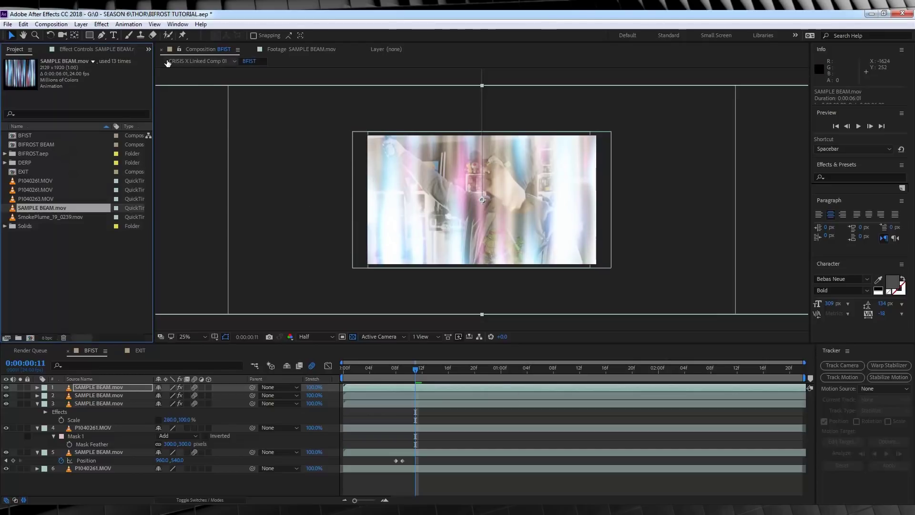
left_click(60, 217)
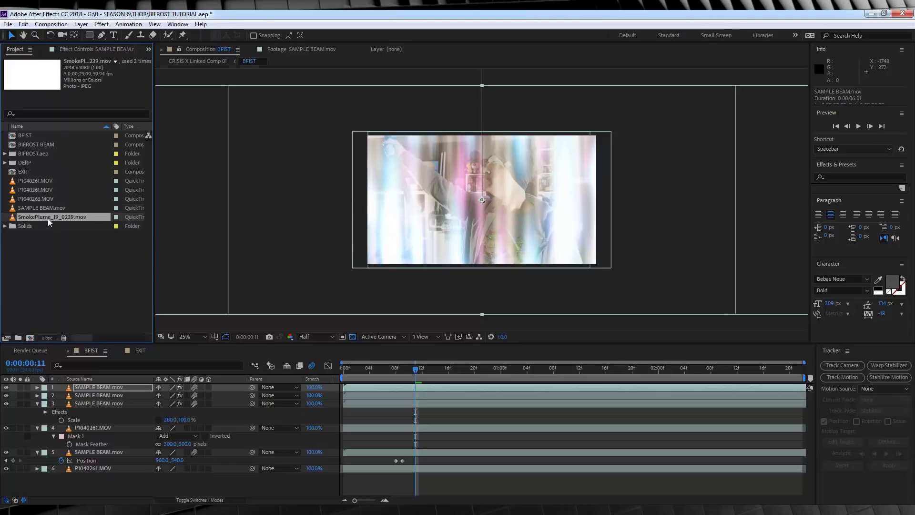
double_click(48, 218)
left_click(244, 315)
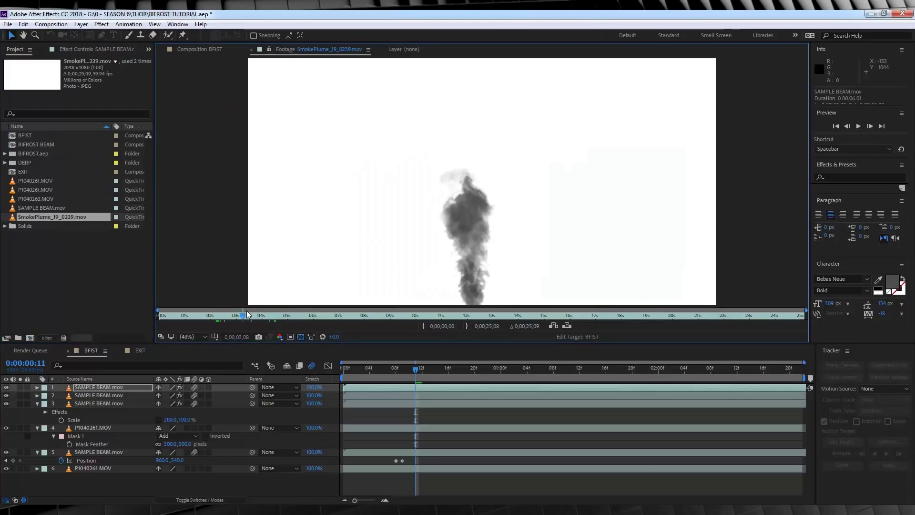
left_click_drag(247, 315, 248, 315)
left_click_drag(73, 217, 111, 388)
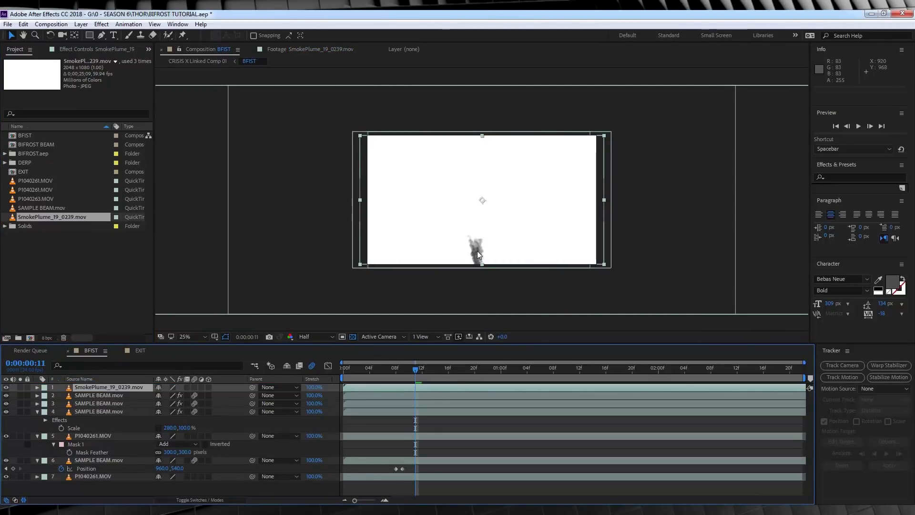
Apply the Invert effect to the smoke plume layer and set its blending mode to Screen.
left_click(101, 25)
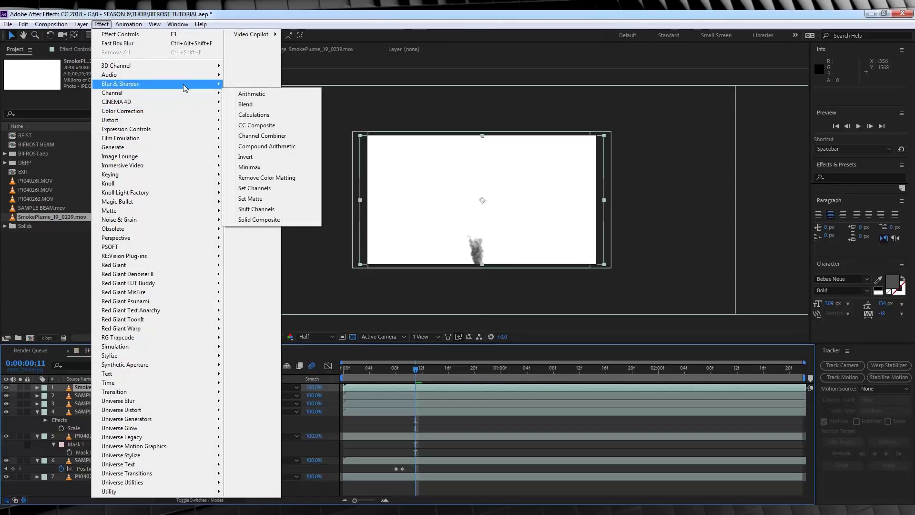
left_click(245, 157)
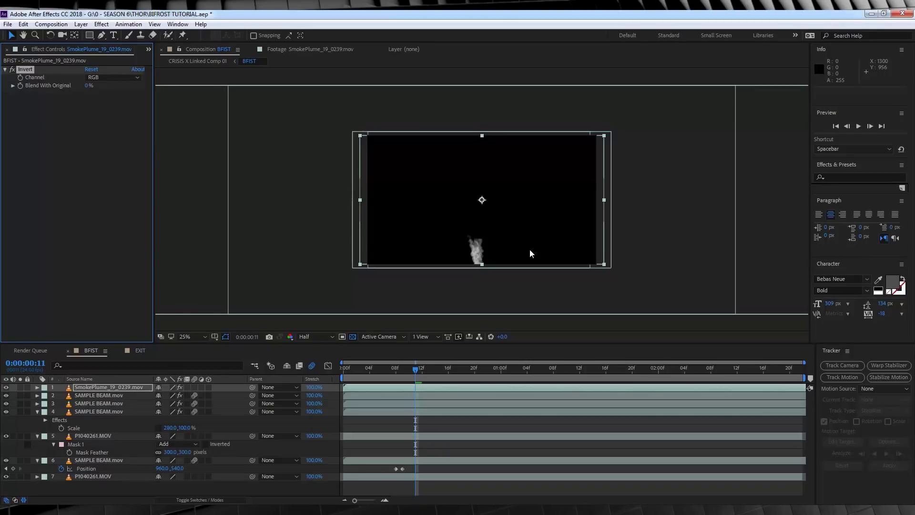
left_click(214, 500)
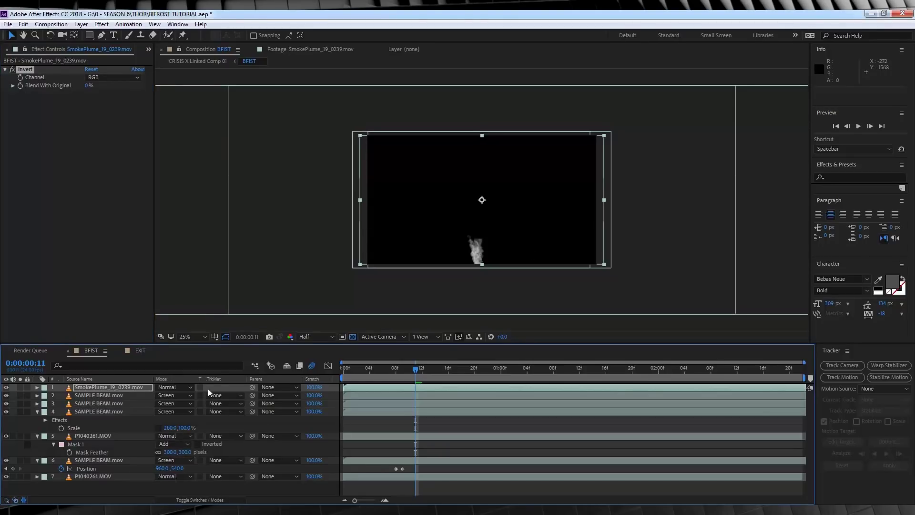
left_click(184, 387)
left_click(204, 208)
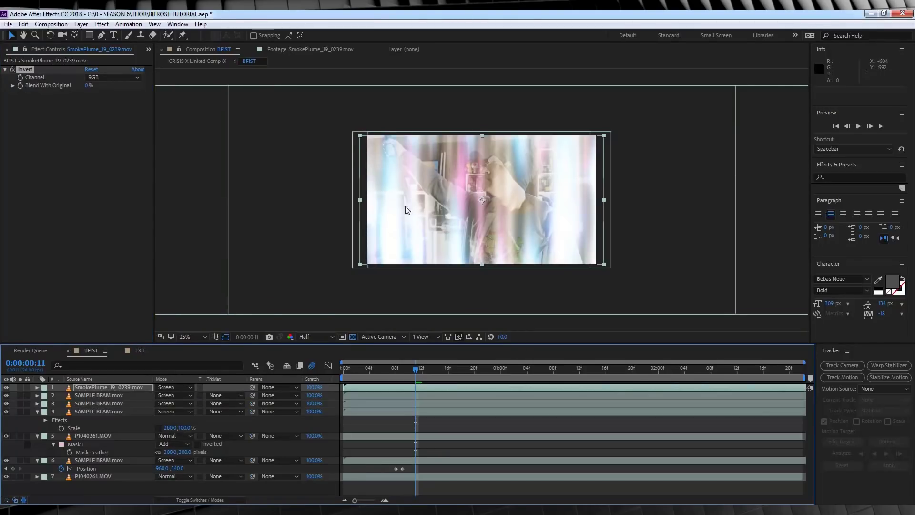
Solo the smoke plume layer, time-stretch it with a Stretch Factor of 5%, and scrub through the faster motion.
left_click(122, 387)
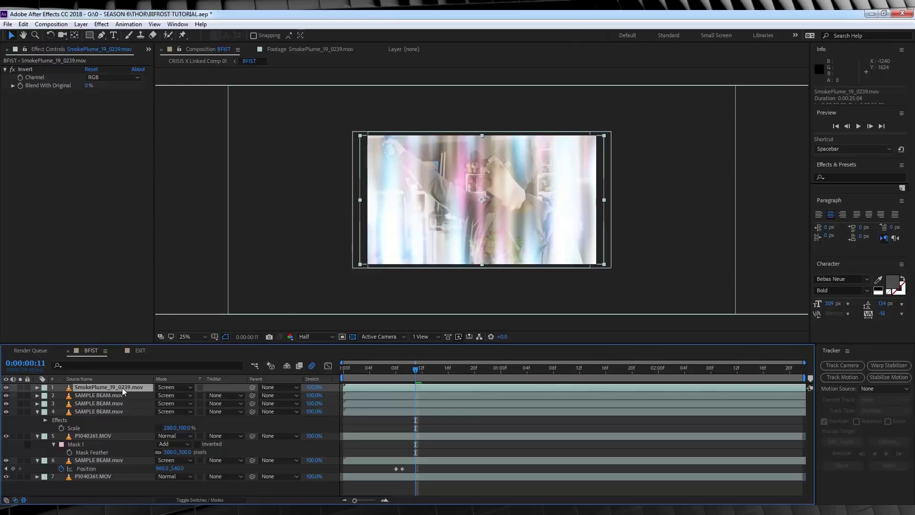
left_click(21, 387)
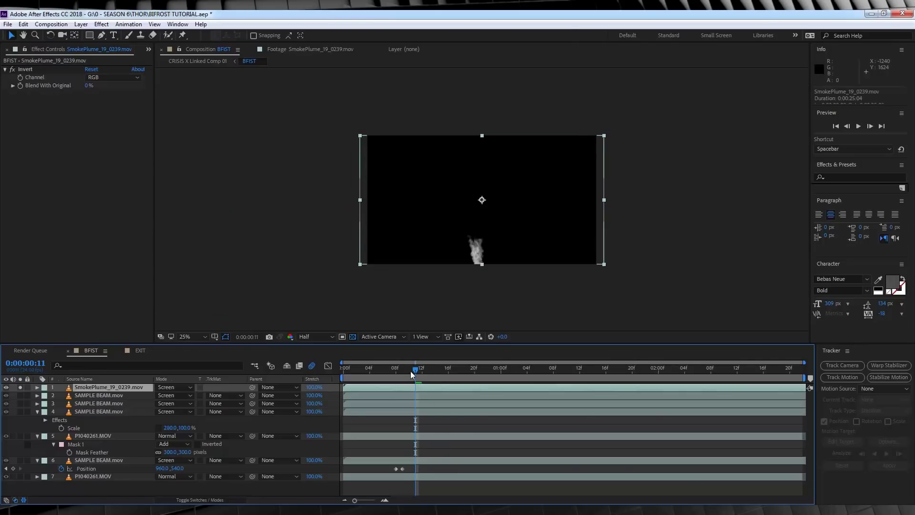
left_click_drag(410, 371, 518, 375)
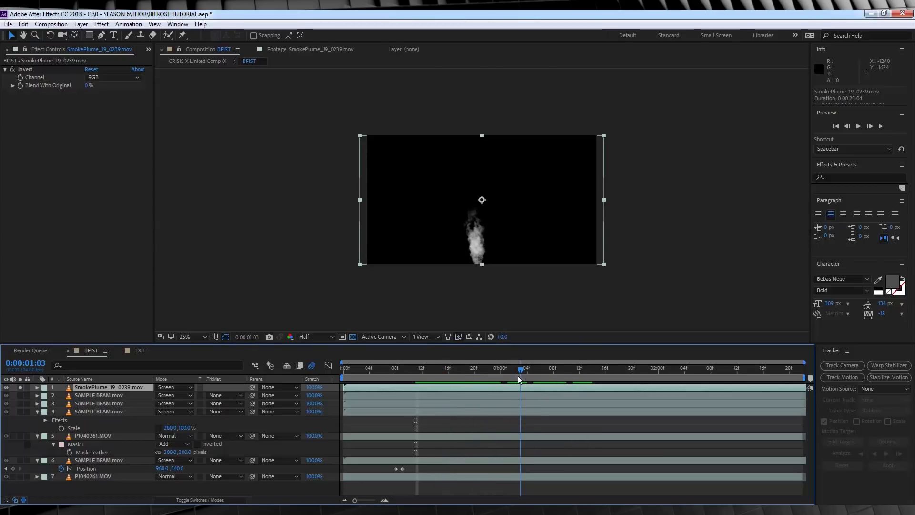
right_click(107, 387)
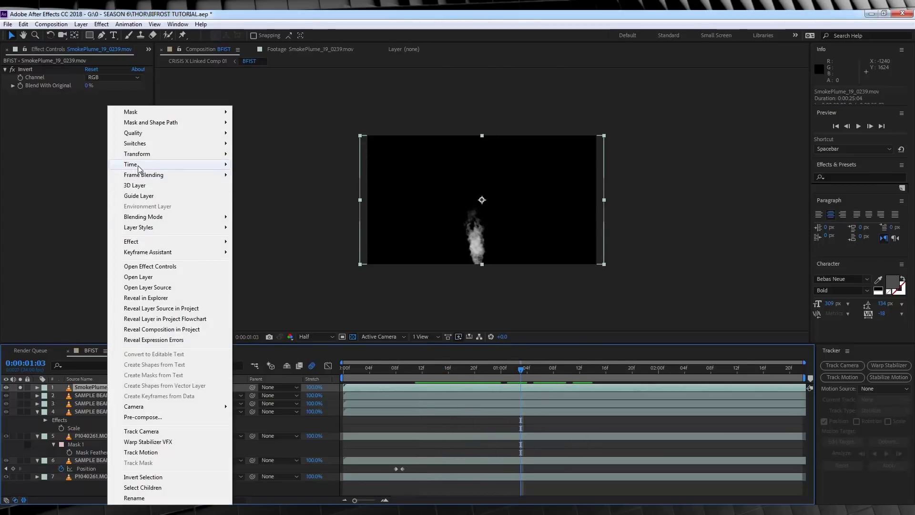
mouse_move(211, 166)
left_click(264, 186)
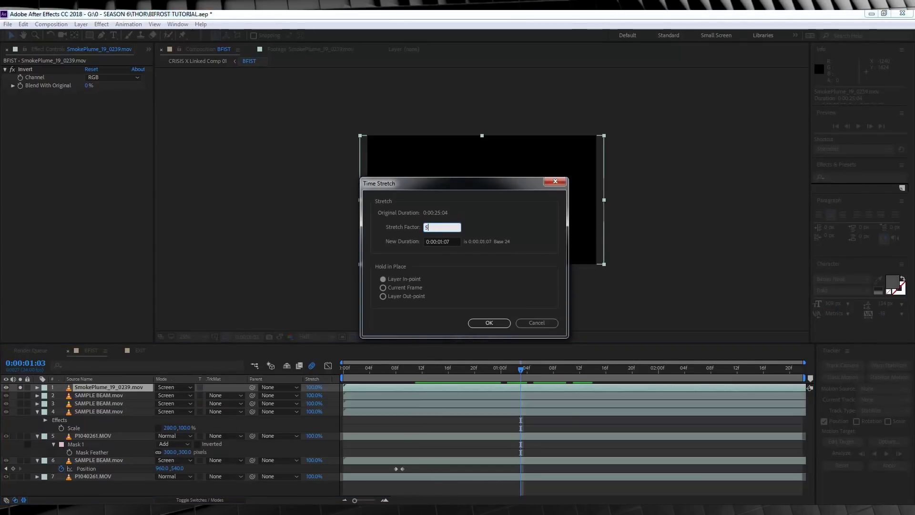
left_click(493, 325)
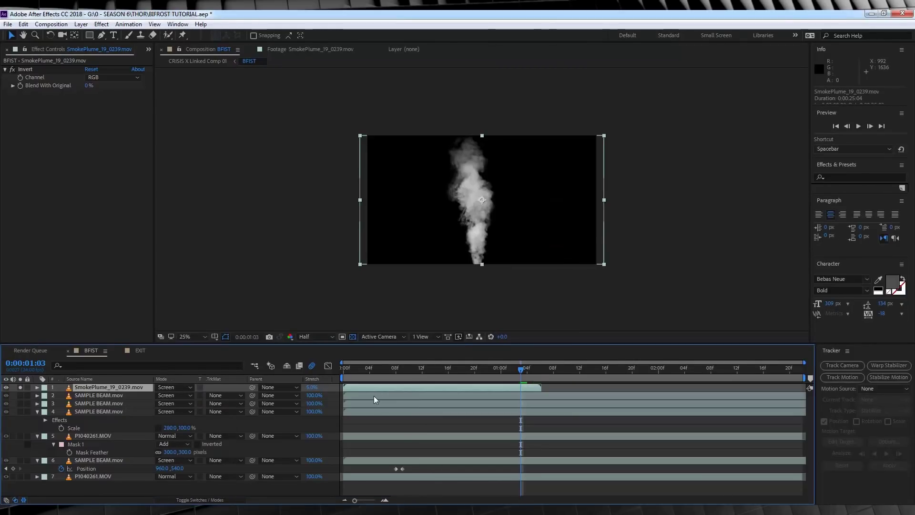
left_click_drag(342, 373, 485, 377)
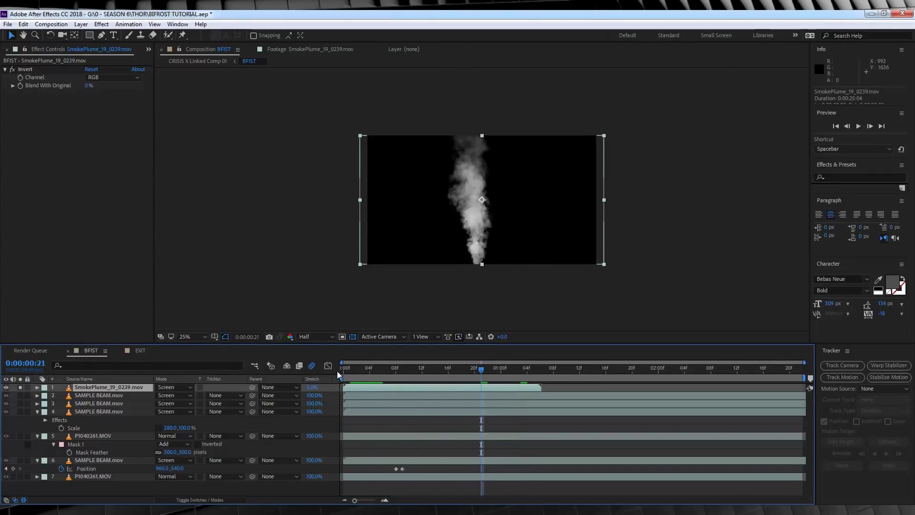
Flip the smoke plume layer vertically so the smoke shoots downward.
left_click(76, 24)
mouse_move(190, 137)
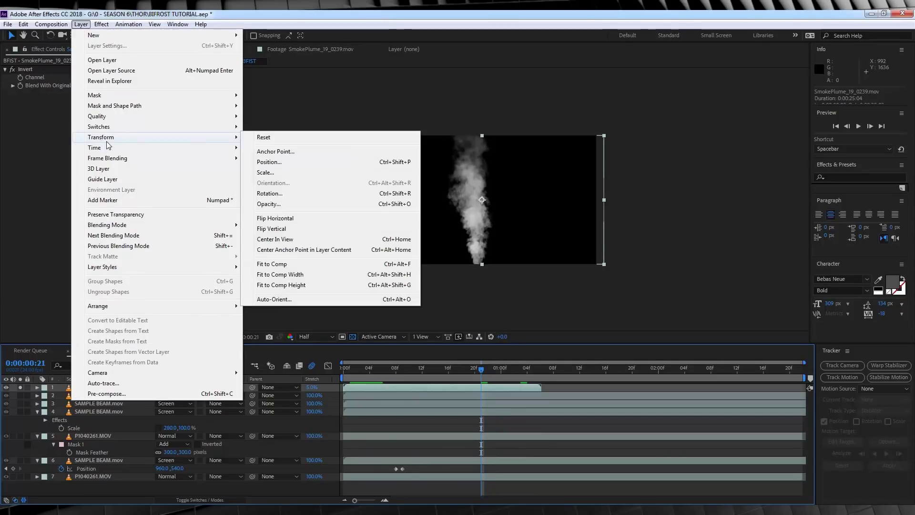
left_click(282, 230)
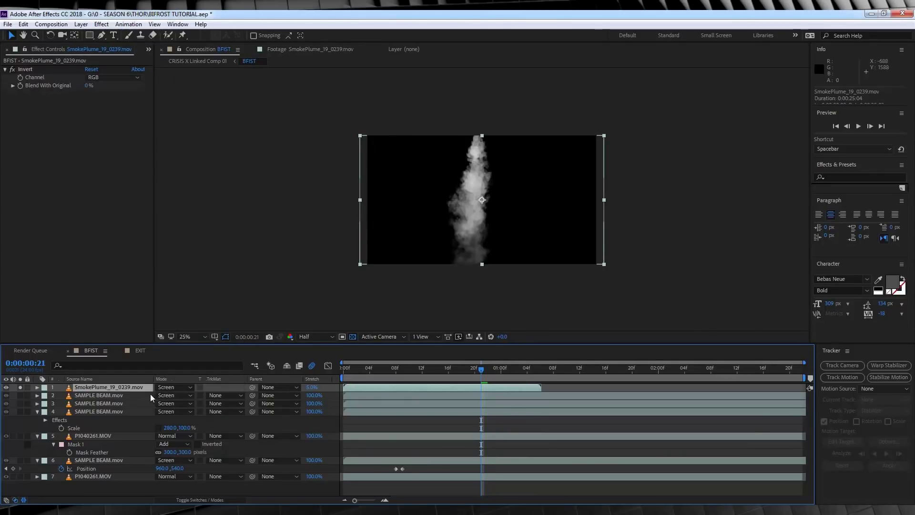
Scale the smoke plume layer to 400% and move it to the frame's left side at about 356, 620.
key("s")
type("4")
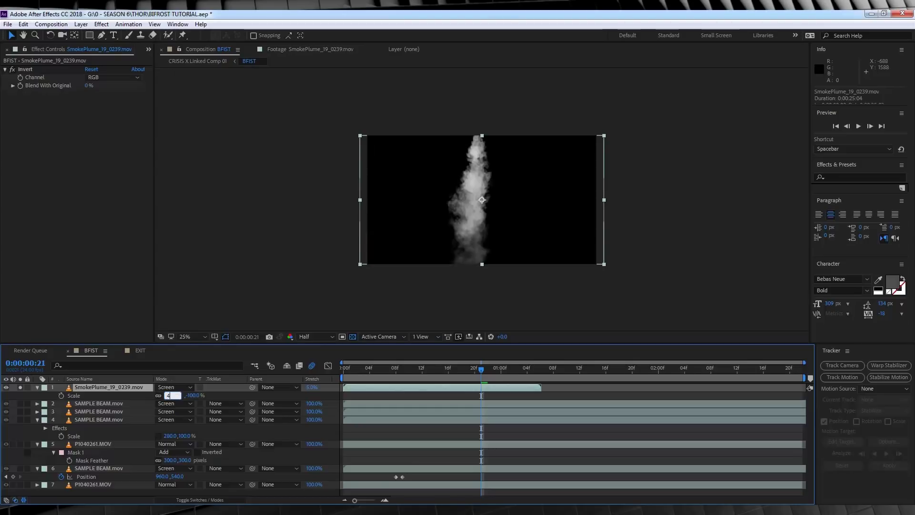
type("00")
key("Return")
left_click_drag(455, 181, 386, 188)
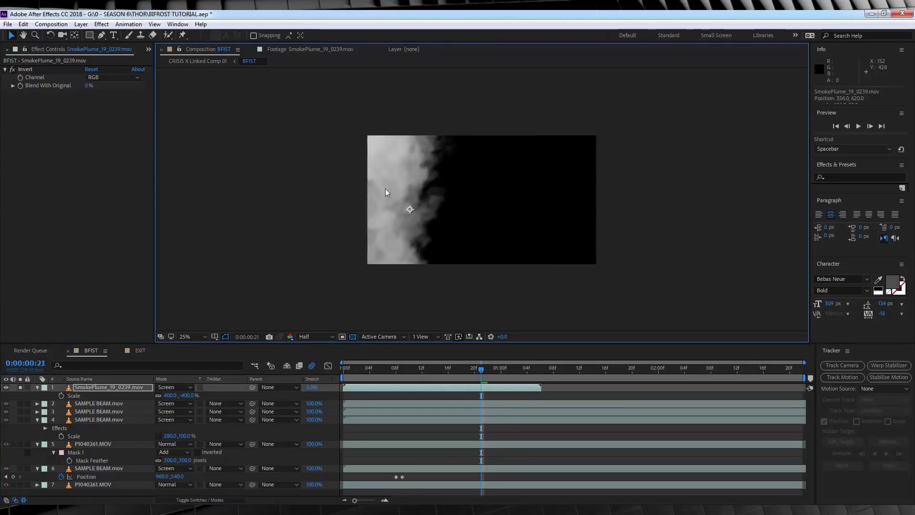
With the smoke layer unsoloed, start it at 0:00:00:08 and shift the plume farther down and left in the frame.
left_click(355, 368)
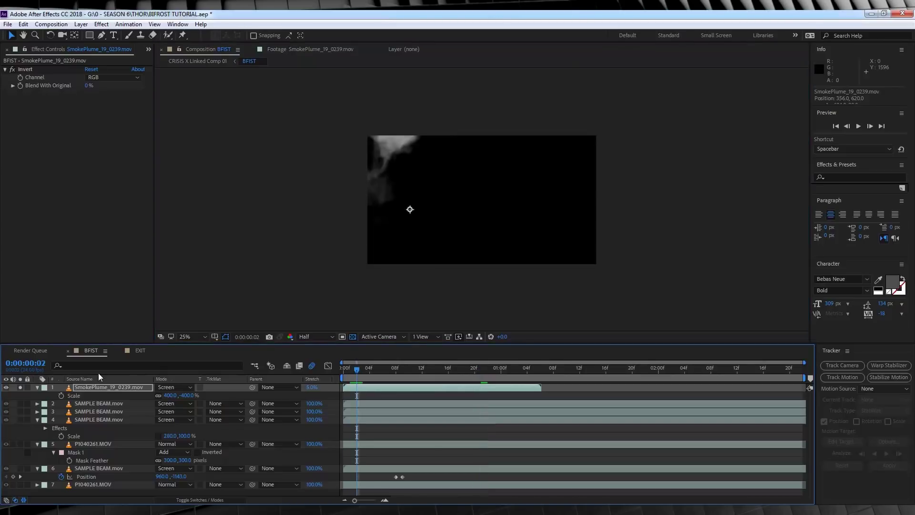
left_click(20, 388)
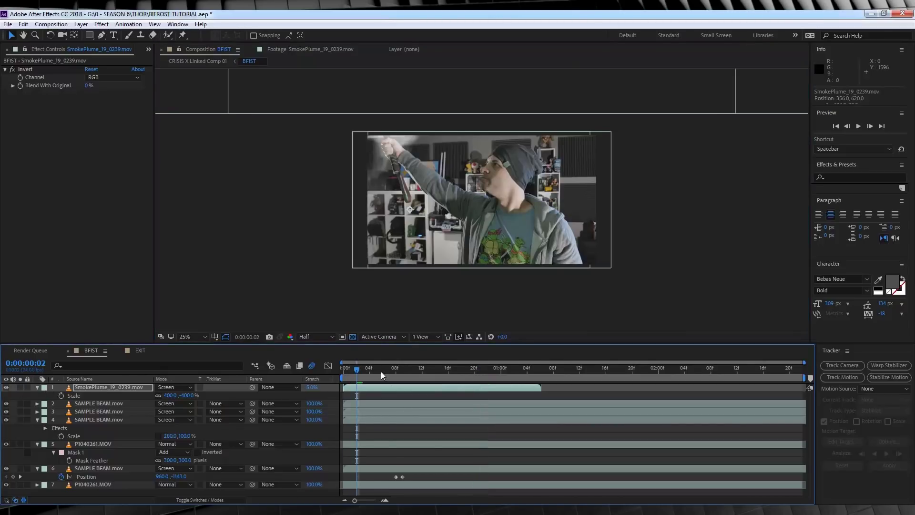
left_click_drag(381, 371, 458, 385)
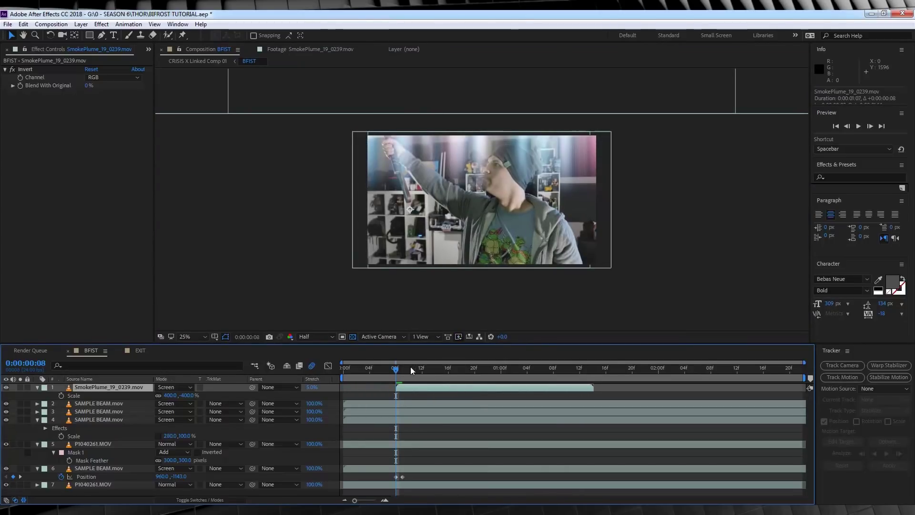
left_click_drag(395, 371, 421, 372)
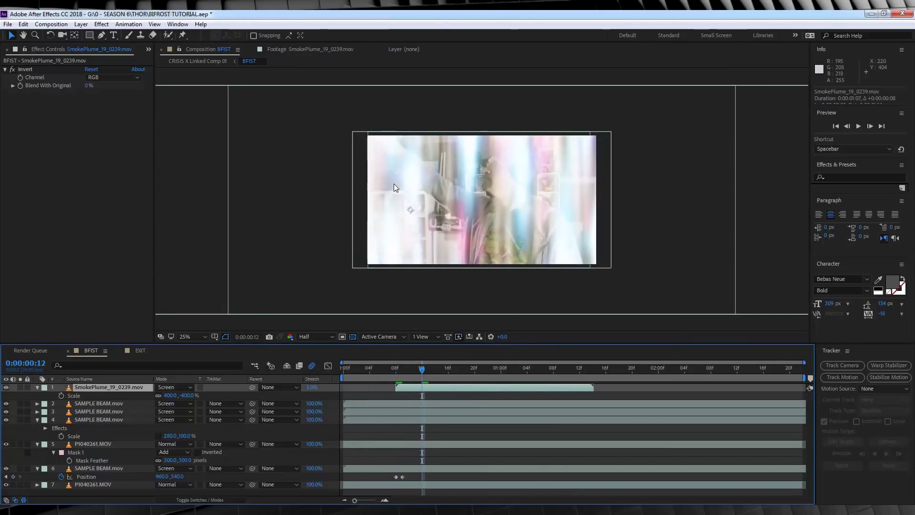
left_click_drag(393, 183, 375, 225)
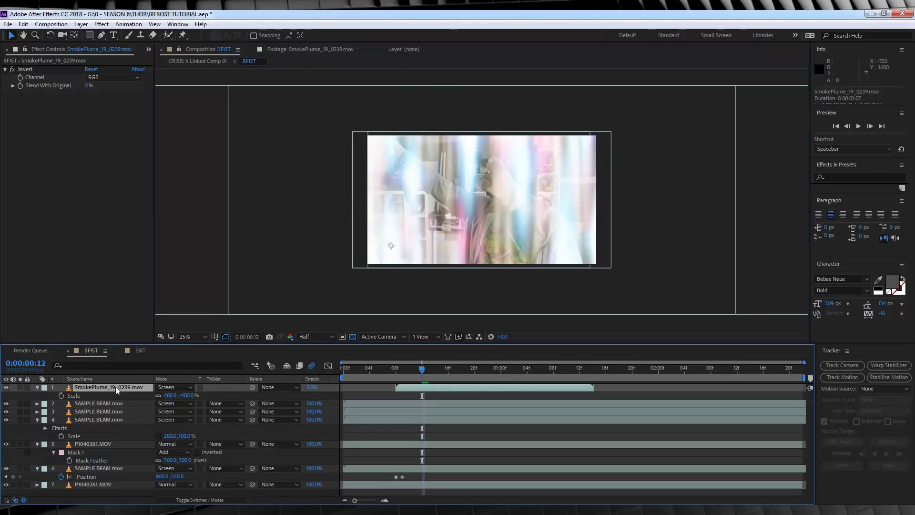
Duplicate the smoke plume layer and move the copy past the frame's right edge, to about 2252, 992.
key("ctrl+d")
left_click_drag(410, 194, 636, 196)
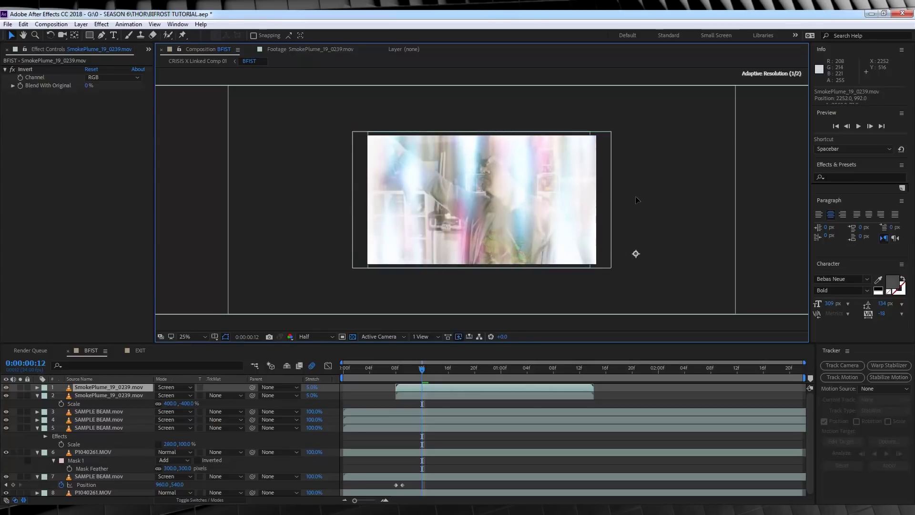
left_click(578, 367)
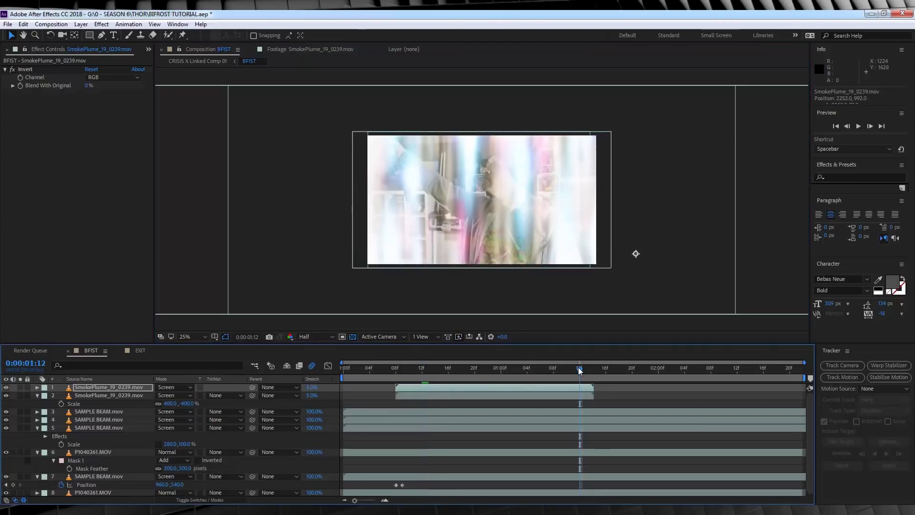
End the work area at 0:00:01:12, preview the beams and smoke, and go to 0:00:00:08.
key("n")
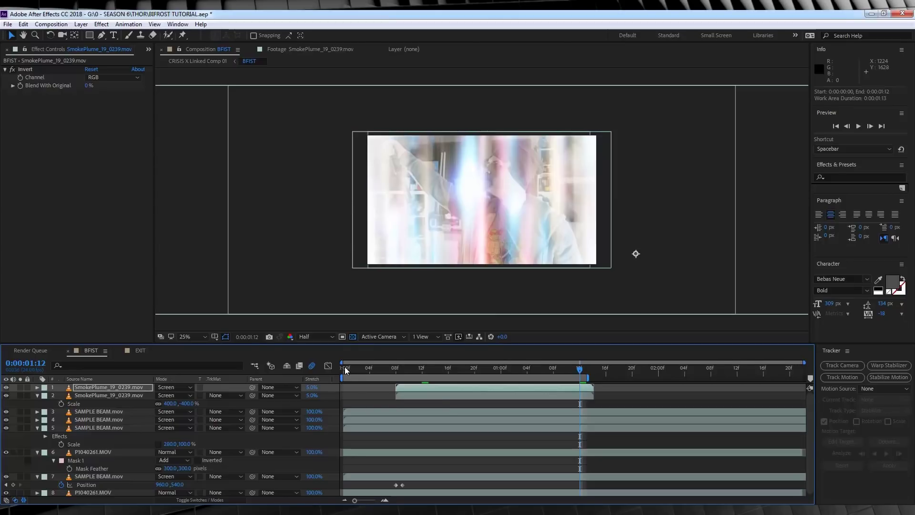
key("space")
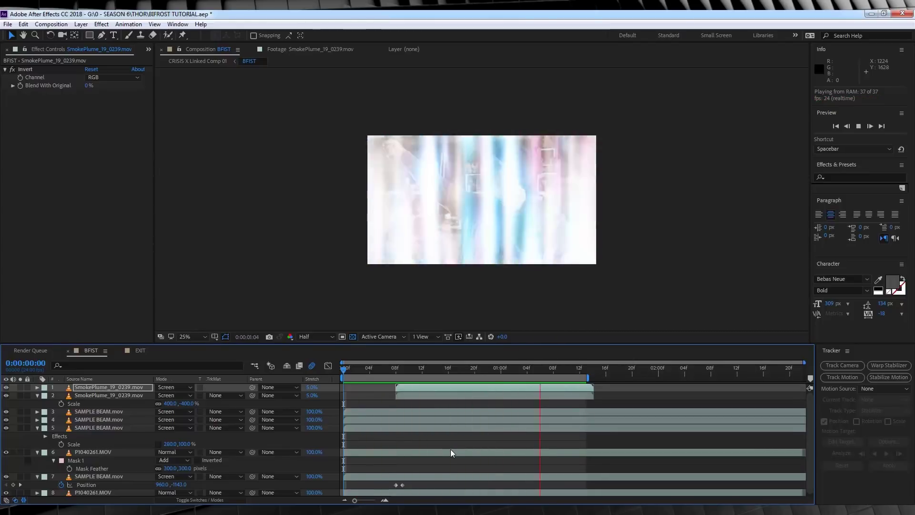
left_click(397, 367)
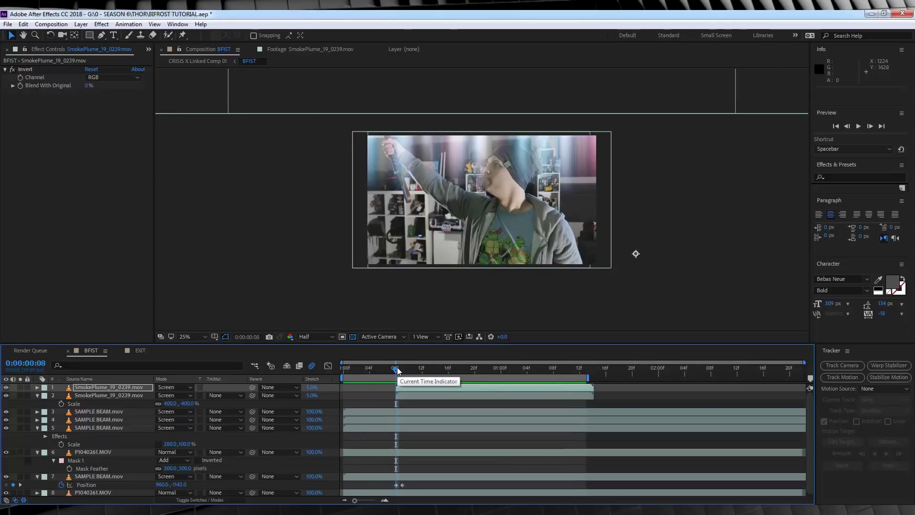
Pre-compose all layers into a composition named BRIST, moving all attributes into it.
key("ctrl+a")
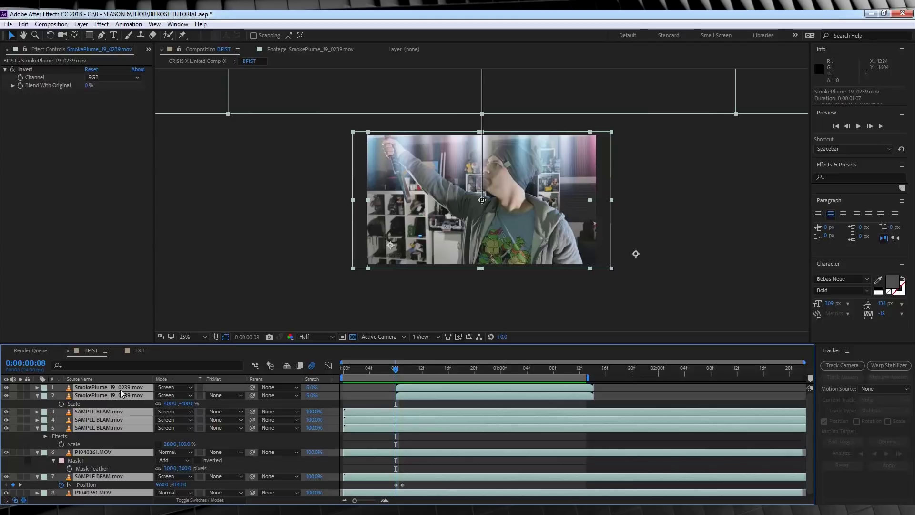
right_click(121, 393)
left_click(153, 417)
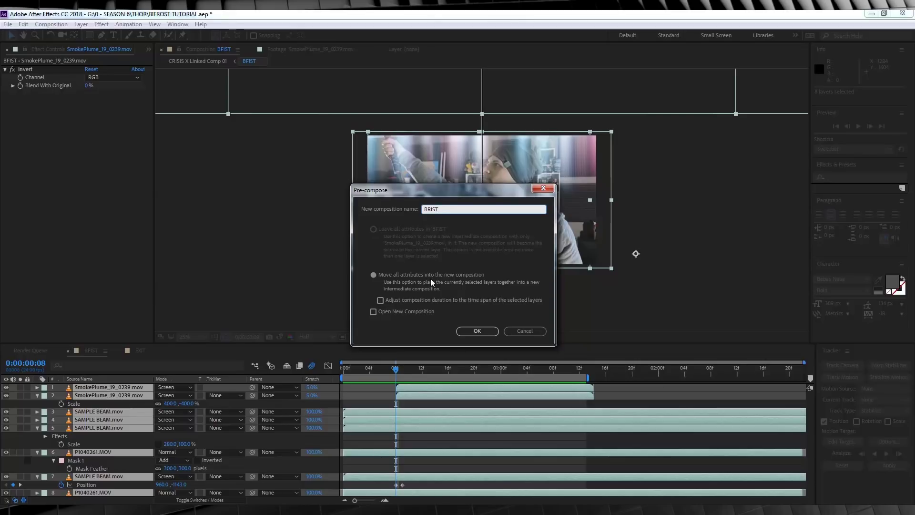
left_click(467, 329)
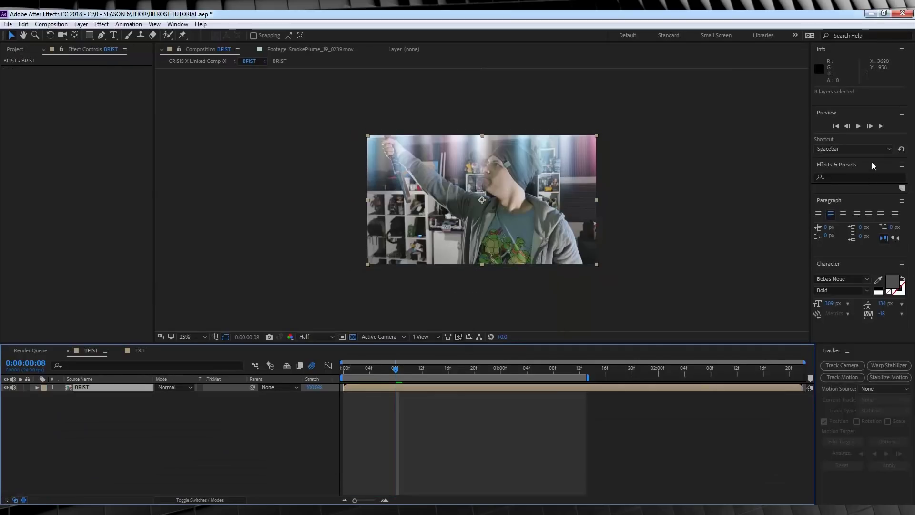
Search the effects for "shake" and apply uni.Camera Shake Legacy to the BRIST layer.
left_click(853, 176)
type("shake")
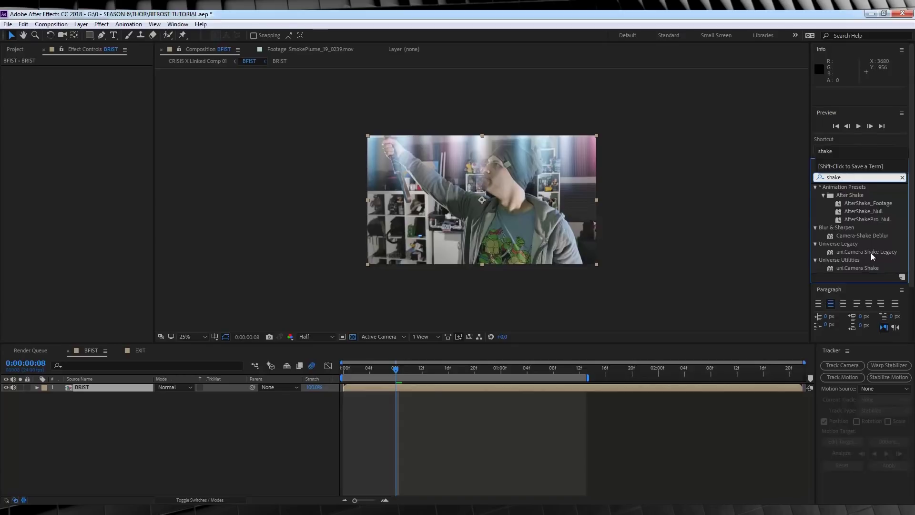
left_click_drag(871, 253, 871, 253)
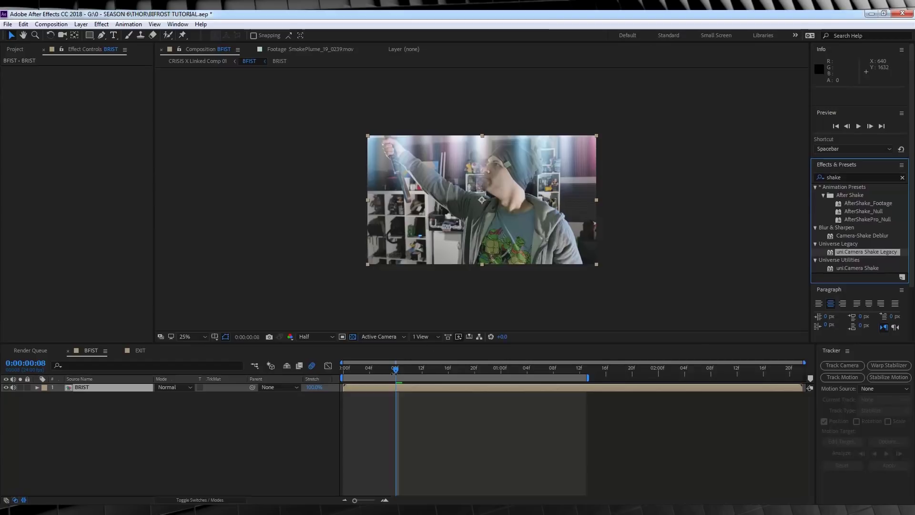
left_click_drag(366, 374, 342, 373)
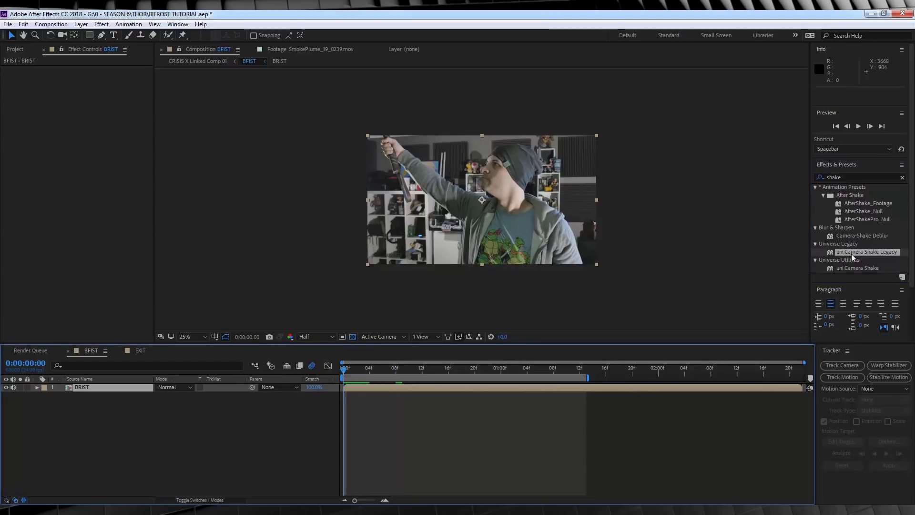
left_click_drag(852, 253, 81, 392)
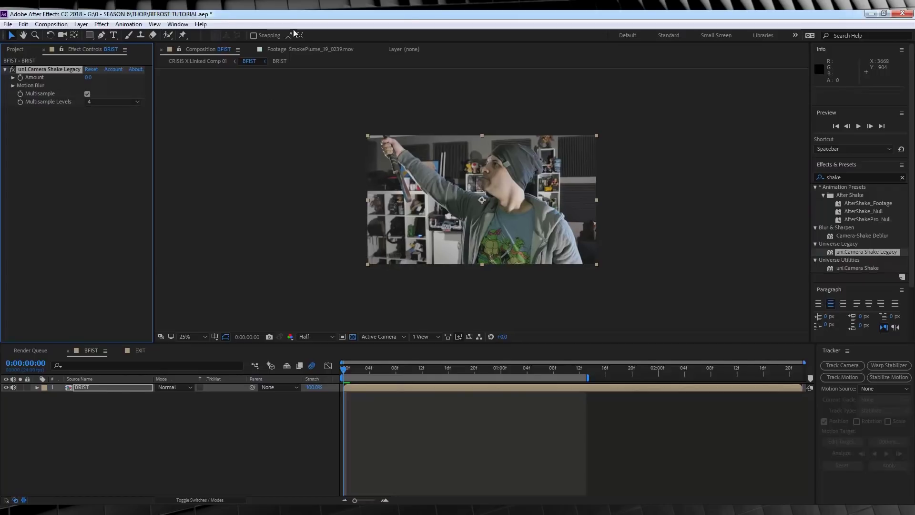
Keyframe the camera shake's Amount at 0 on 0:00:00:09 and at 3 on 0:00:00:10.
left_click(401, 367)
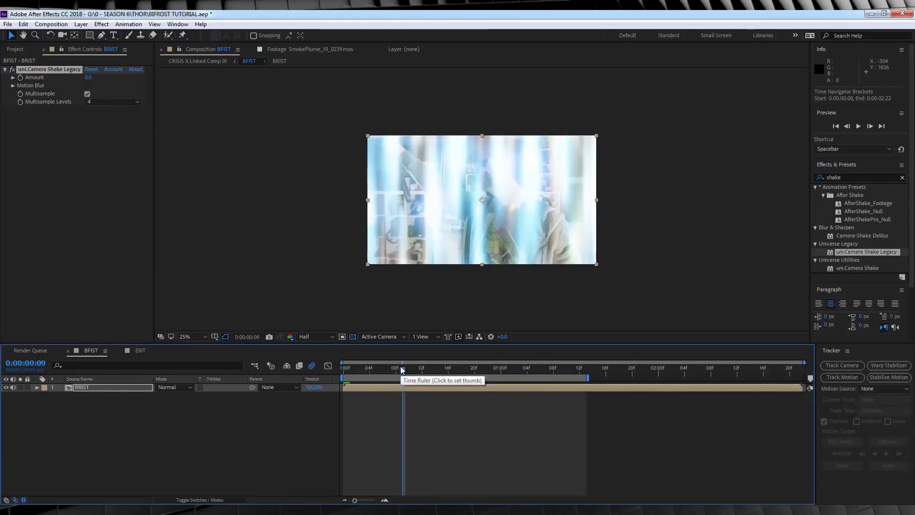
left_click(20, 77)
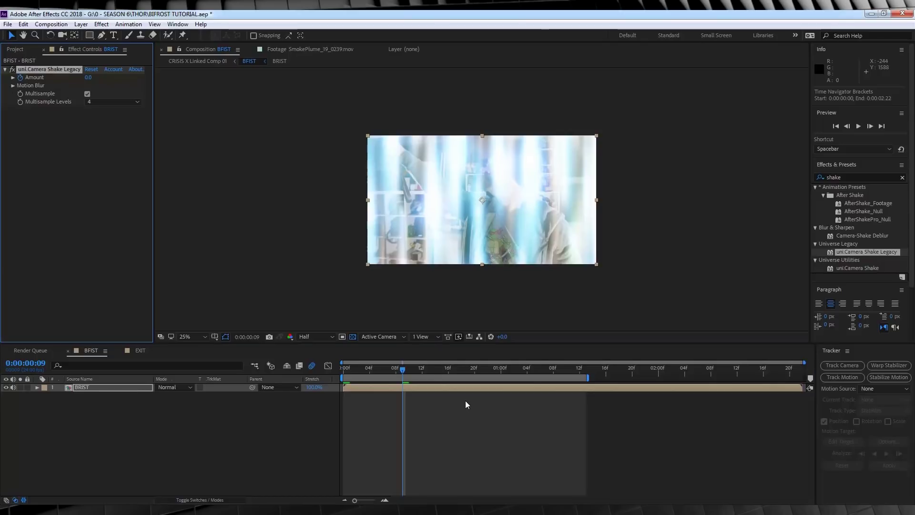
key("Page_Down")
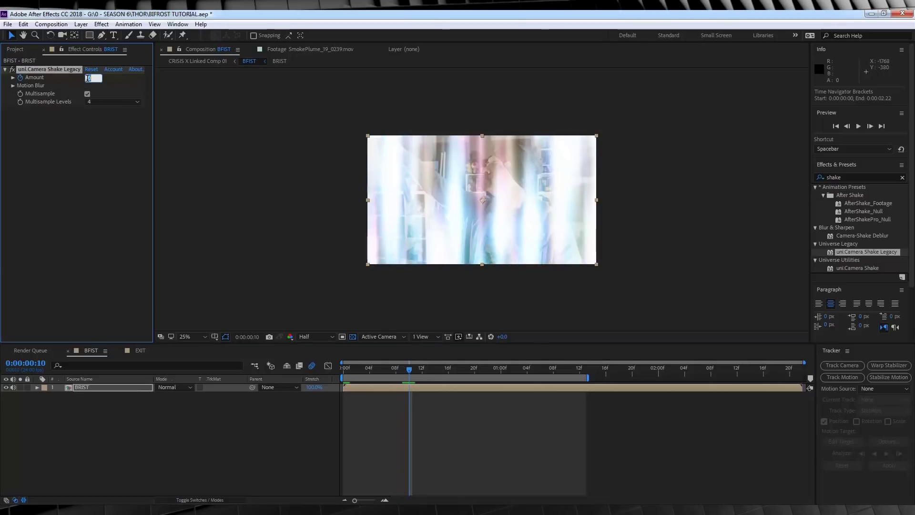
type("3")
key("Return")
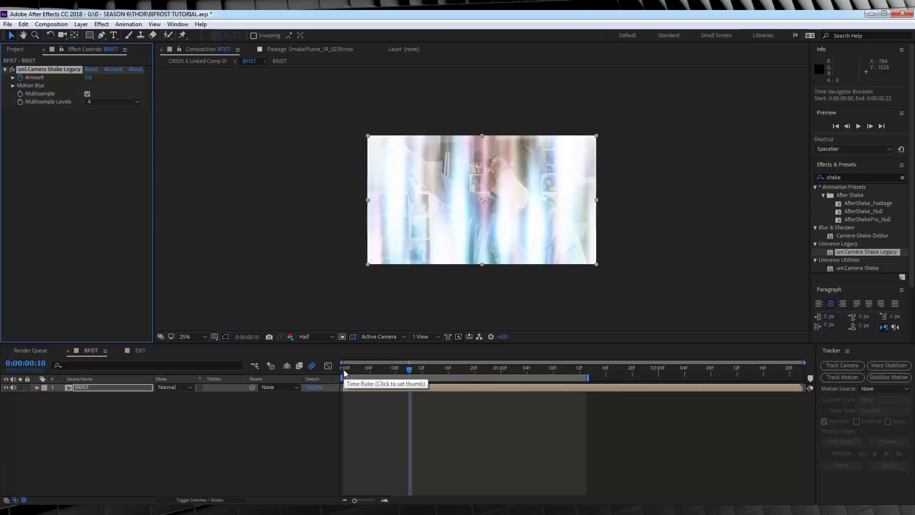
Show the camera shake's Motion Blur settings and preview the shaking beam from the first frame.
left_click(345, 373)
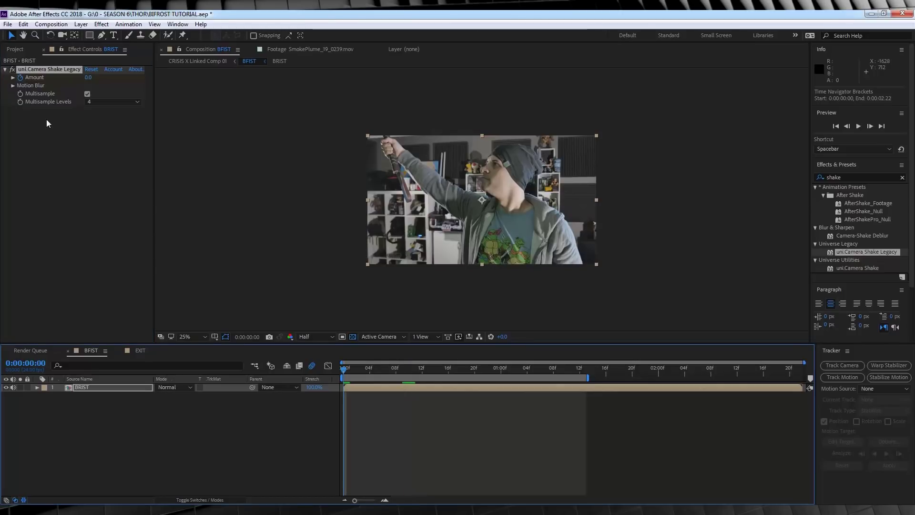
left_click(13, 86)
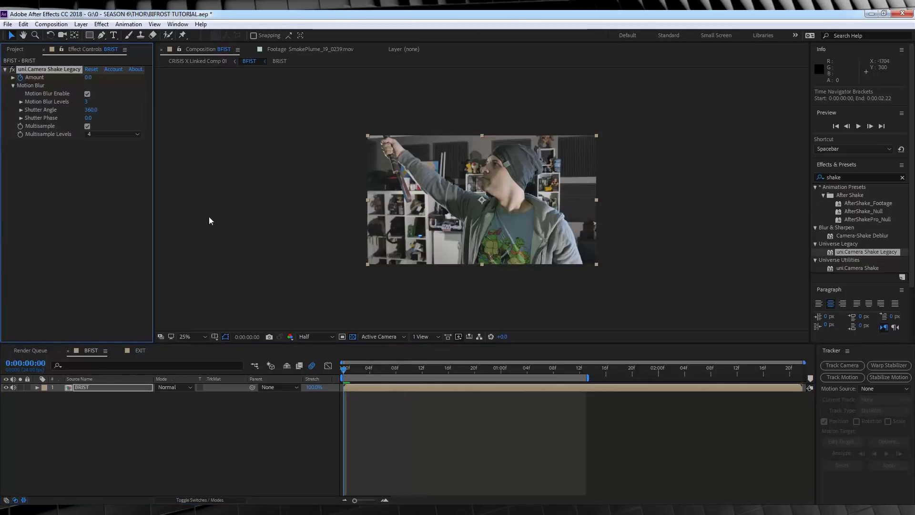
key("space")
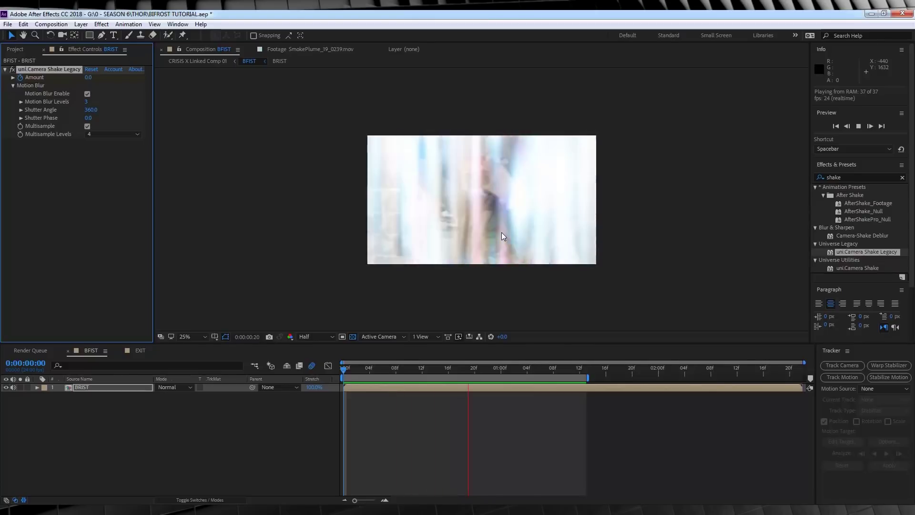
key("space")
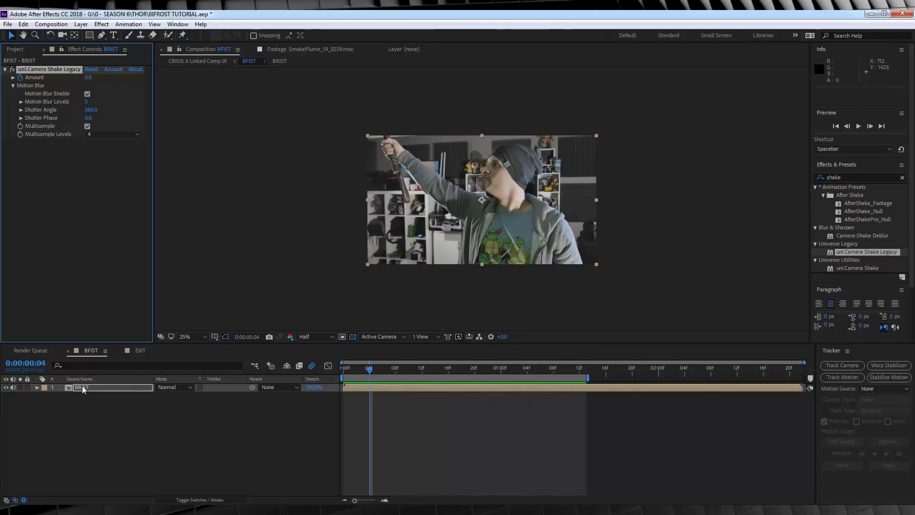
Open the BRIST composition and place the empty-room part of P1040261.MOV below all layers, scaled to 53%.
left_click(76, 390)
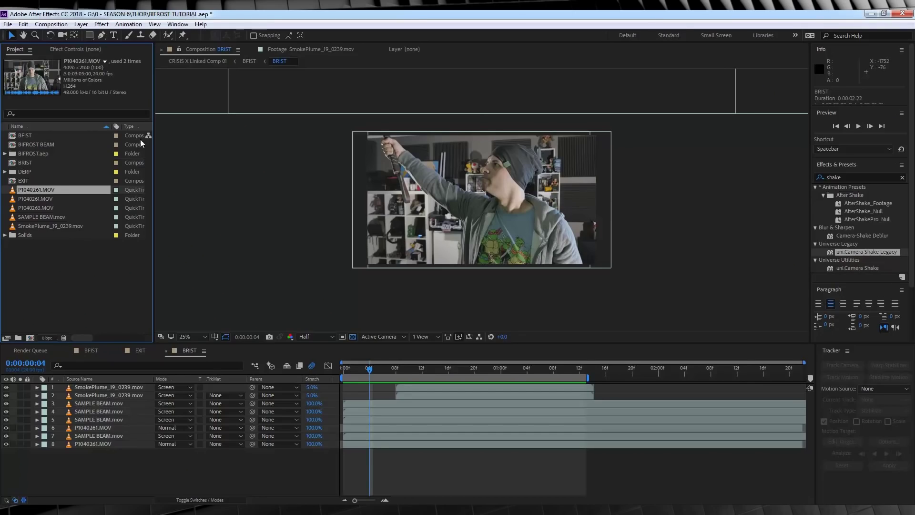
double_click(35, 192)
left_click(752, 315)
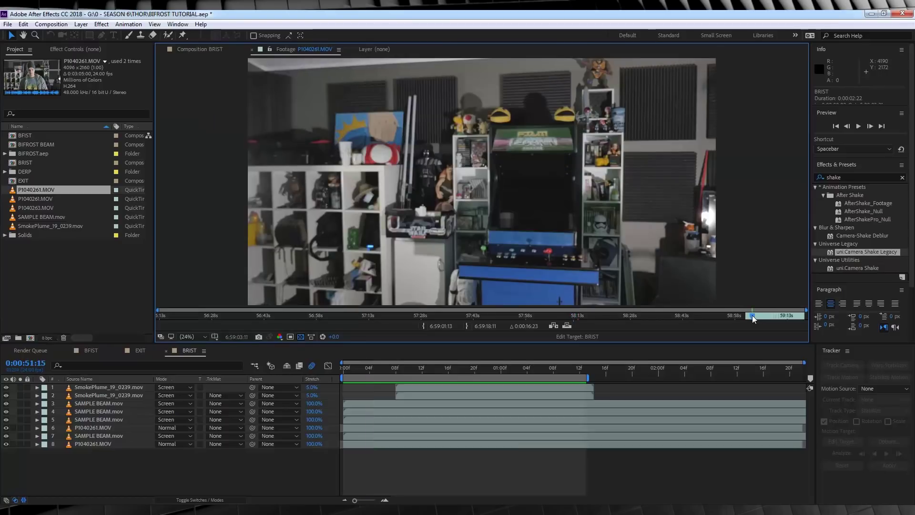
left_click_drag(42, 187, 126, 456)
Keyframe the opacity of the two upper P1040261.MOV layers at 100% on 0:00:01:09.
left_click_drag(539, 370, 560, 372)
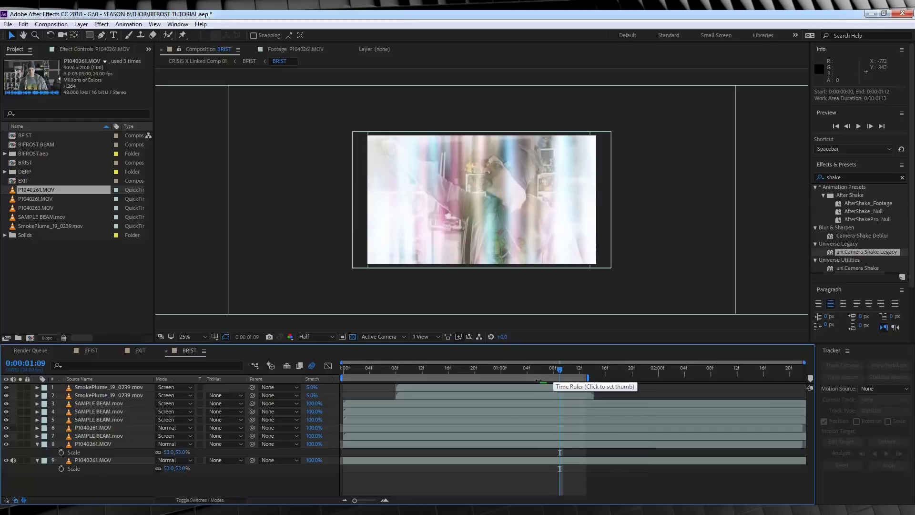
left_click(454, 460)
key("s")
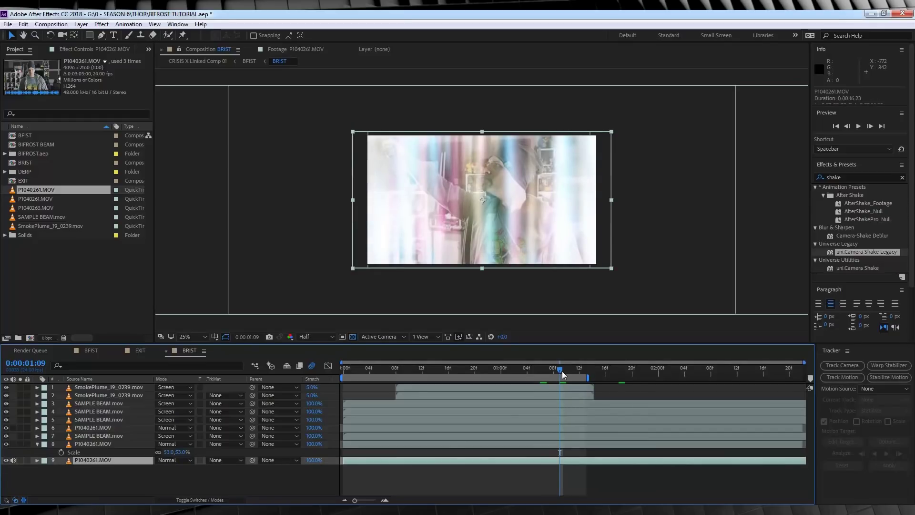
left_click(101, 431)
left_click(101, 442, "ctrl")
key("t")
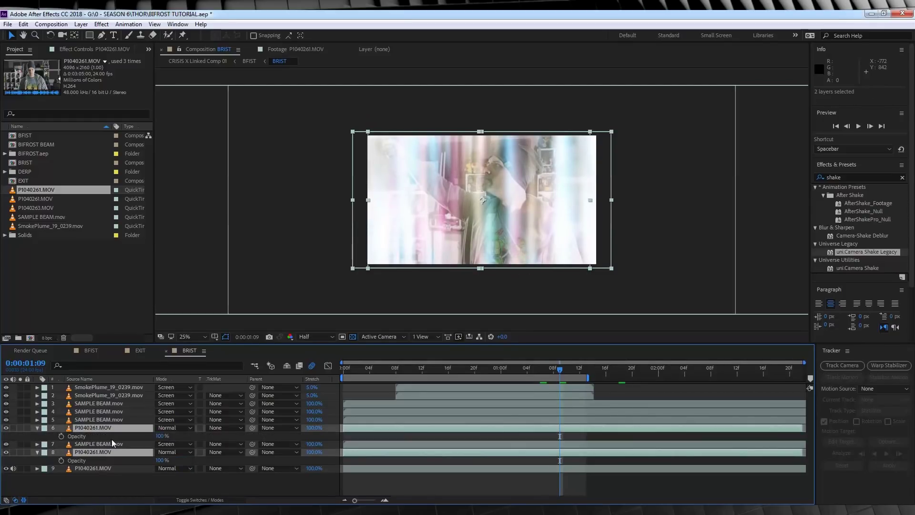
left_click(61, 436)
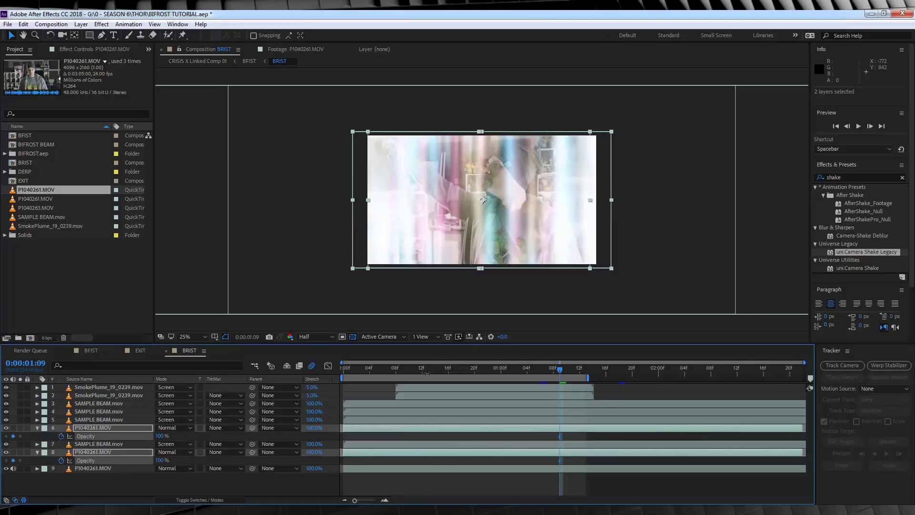
Fade both selected P1040261.MOV layers to 0% opacity at 0:00:01:13.
key("Page_Down")
key("Page_Down")
key("Page_Down")
key("Page_Down")
left_click(161, 436)
type("0")
key("Return")
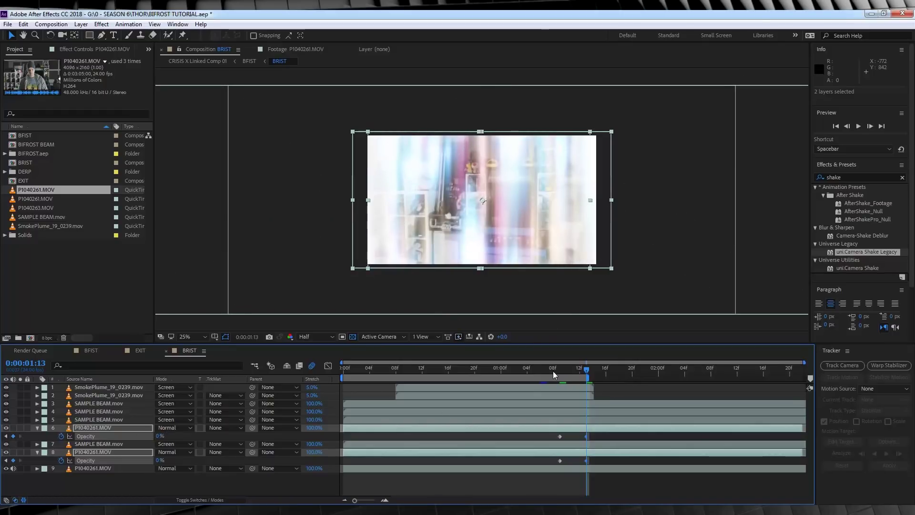
Add an adjustment layer above all other layers and apply the Exposure color correction effect to it.
left_click(81, 24)
mouse_move(120, 35)
left_click(289, 99)
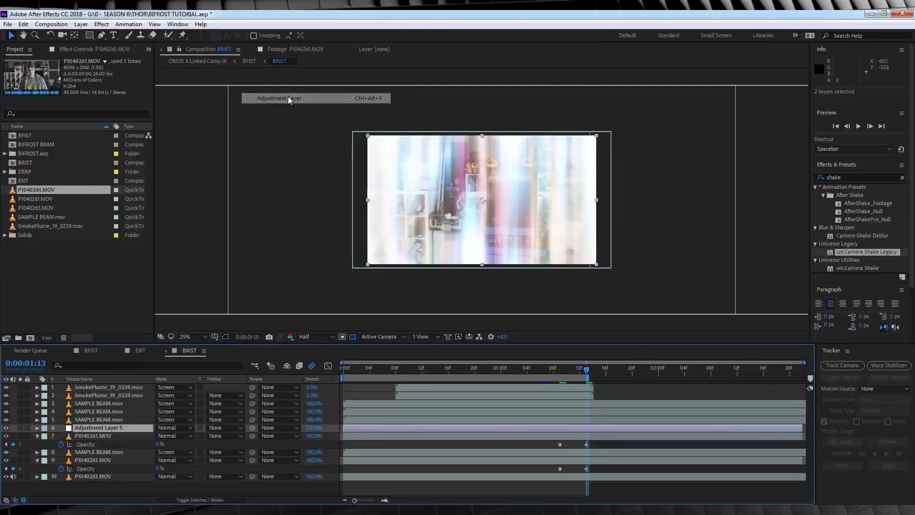
left_click_drag(108, 430, 123, 387)
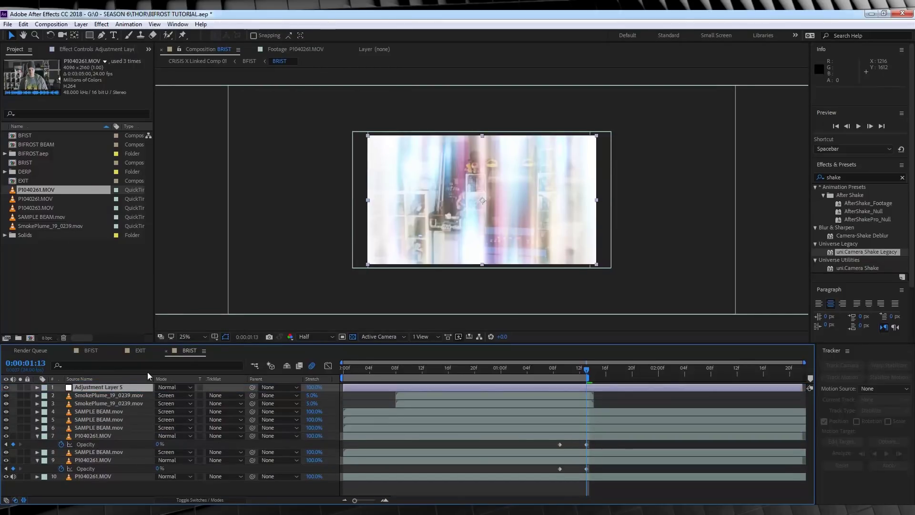
left_click(98, 24)
mouse_move(143, 110)
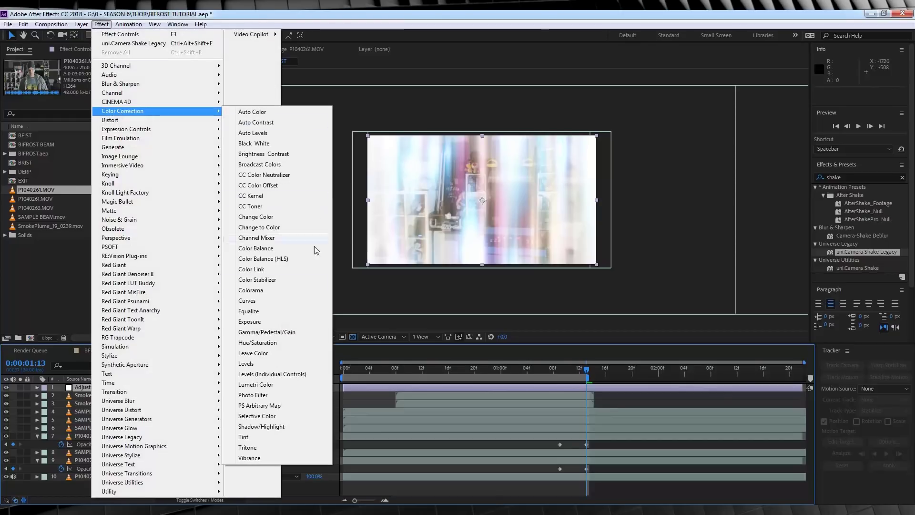
left_click(257, 322)
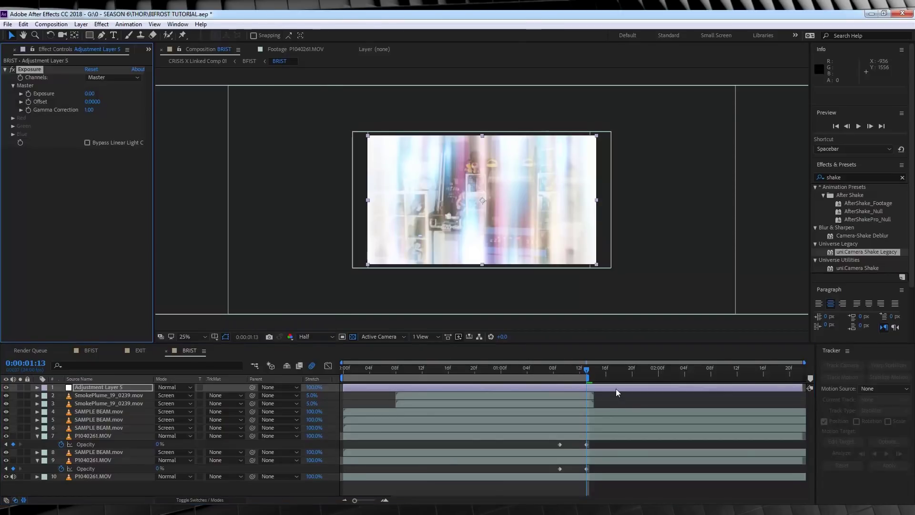
Keyframe the adjustment layer's Exposure Offset from 0 at 0:00:01:06 up to 0.78 at 0:00:01:11.
left_click(542, 369)
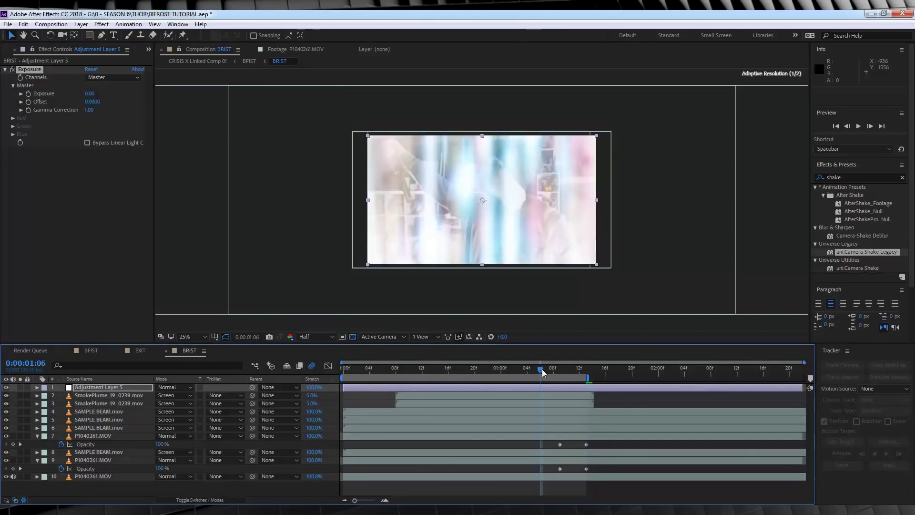
left_click(33, 103)
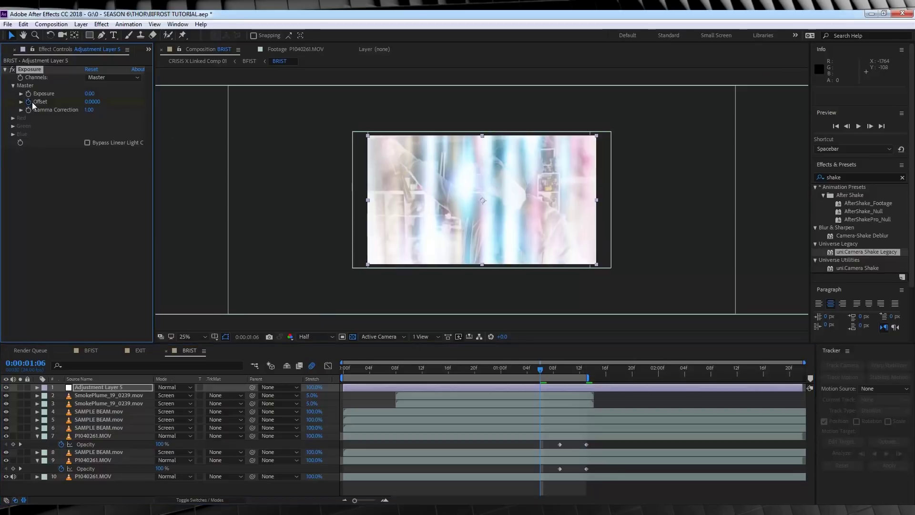
left_click(560, 368)
left_click_drag(576, 370, 574, 371)
left_click_drag(93, 103, 127, 102)
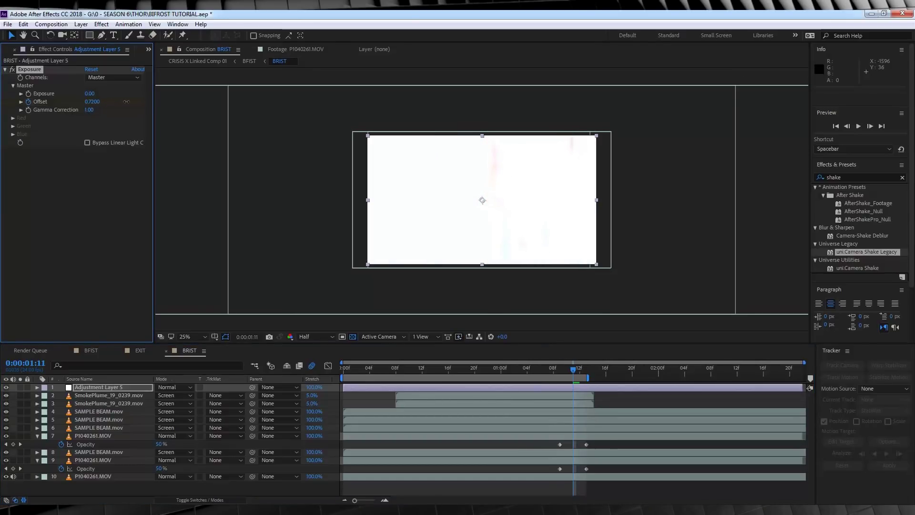
Keyframe the Exposure Offset back to 0 several frames after the white flash peak.
left_click_drag(576, 372, 600, 373)
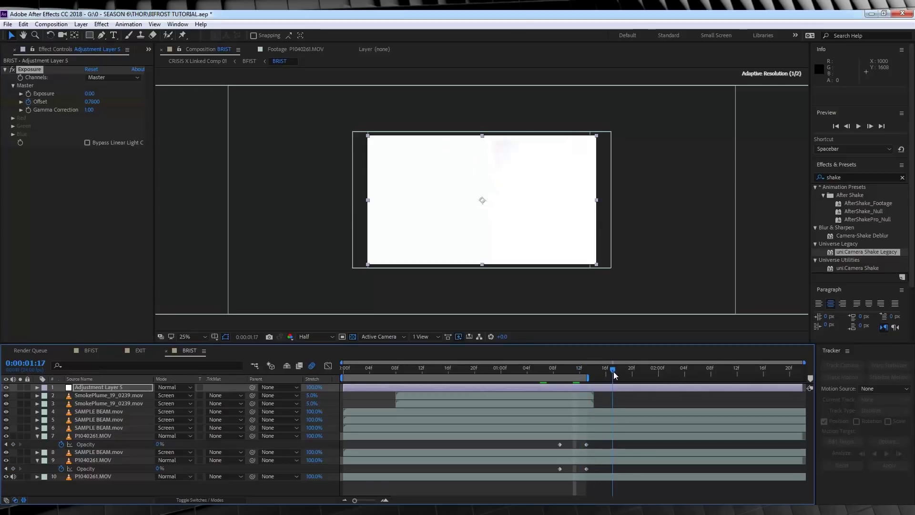
left_click(93, 101)
type("0")
key("Return")
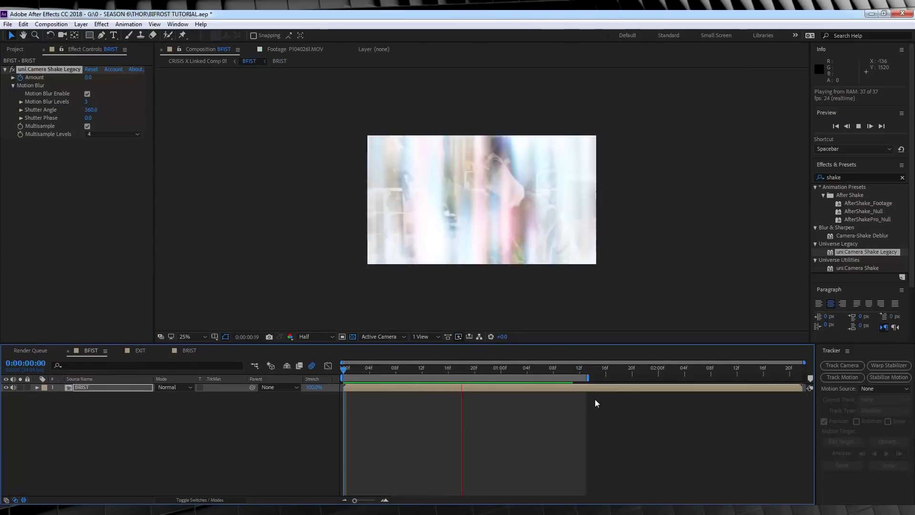
Stop the preview in the BFIST composition and extend its work area end to 0:00:01:18.
key("space")
left_click_drag(588, 378, 627, 378)
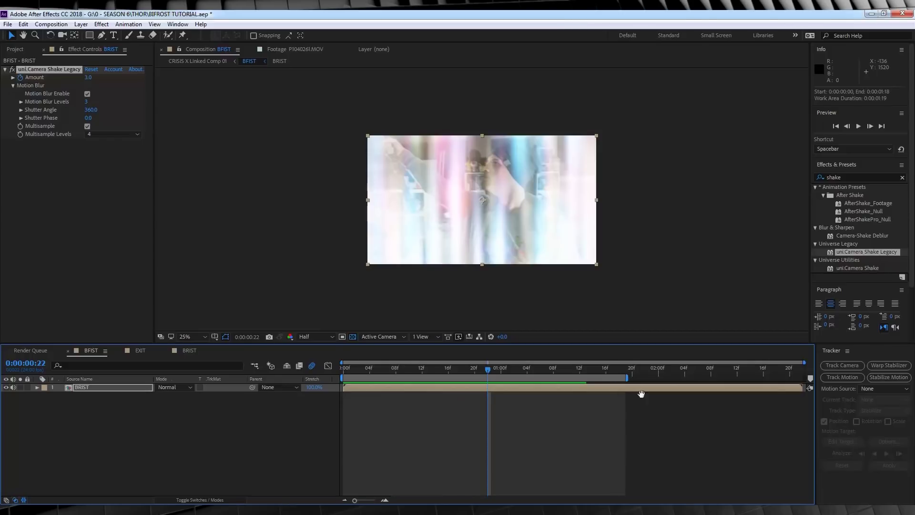
Preview the beam and shake animation in the BFIST composition and scrub through the white flash.
key("space")
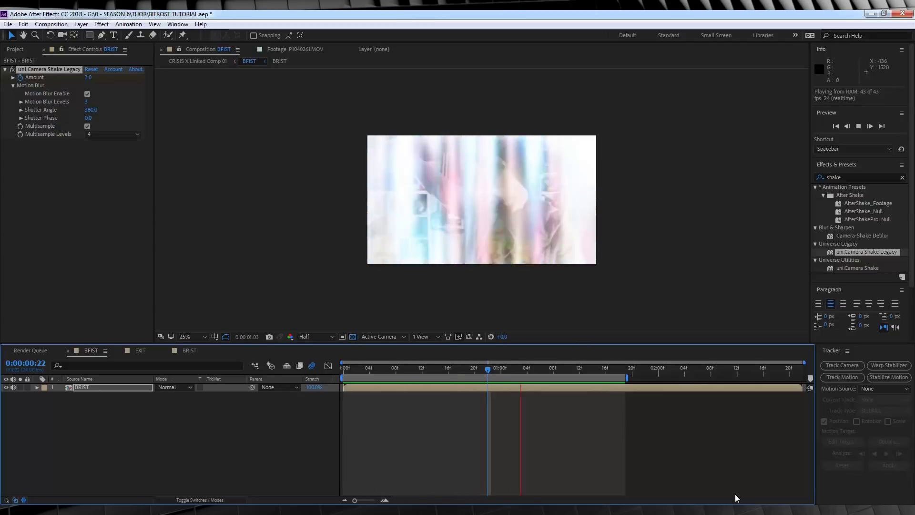
key("space")
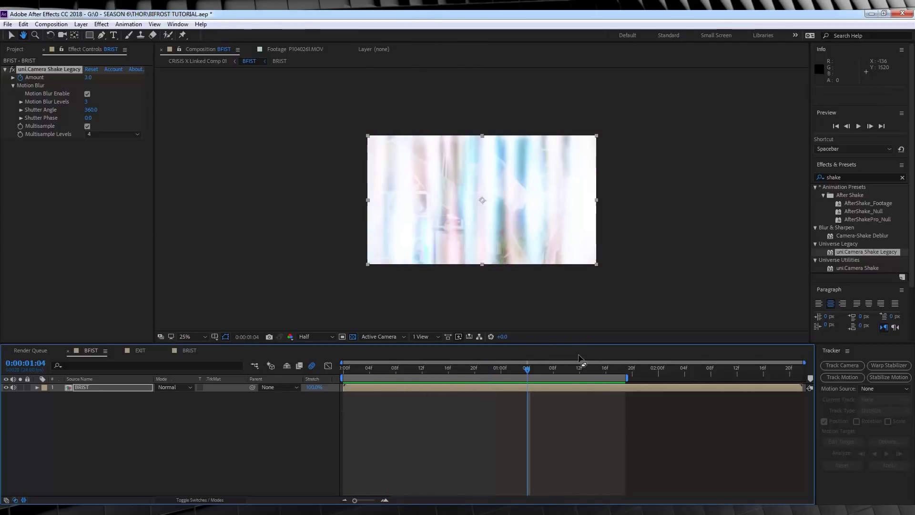
left_click_drag(582, 367, 564, 373)
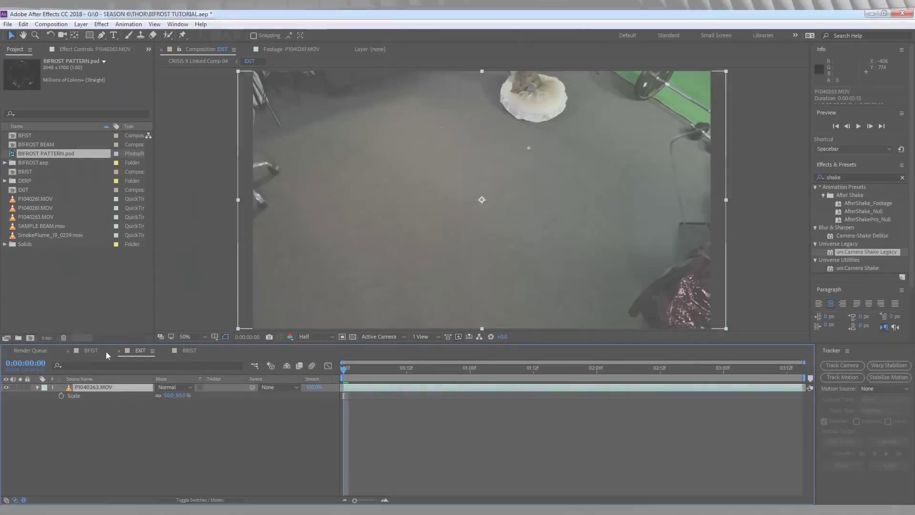
Add BIFROST PATTERN.psd above the floor footage in the EXIT composition and set its blending mode to Overlay.
left_click(190, 351)
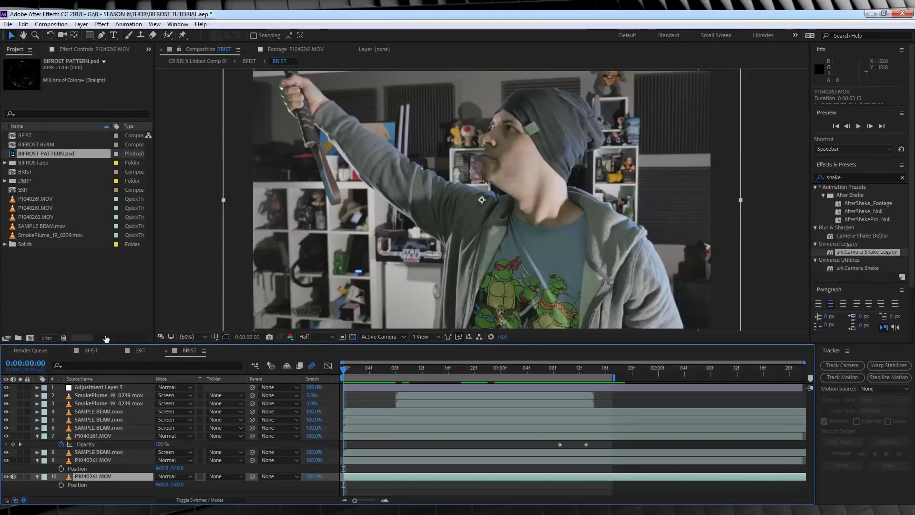
left_click(141, 351)
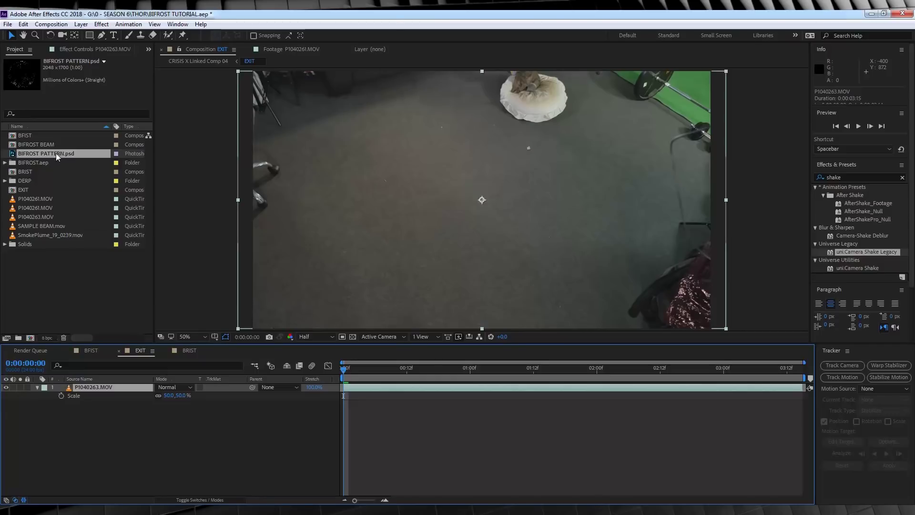
left_click_drag(56, 153, 95, 385)
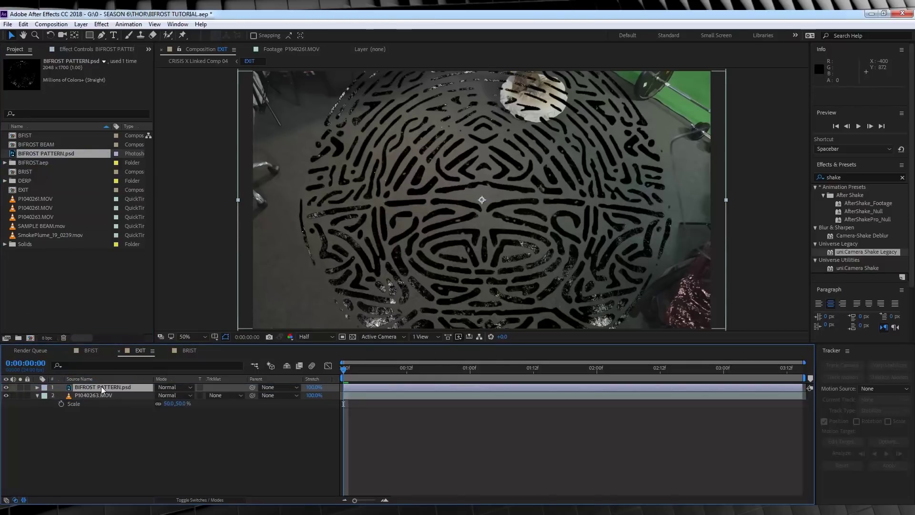
left_click(175, 387)
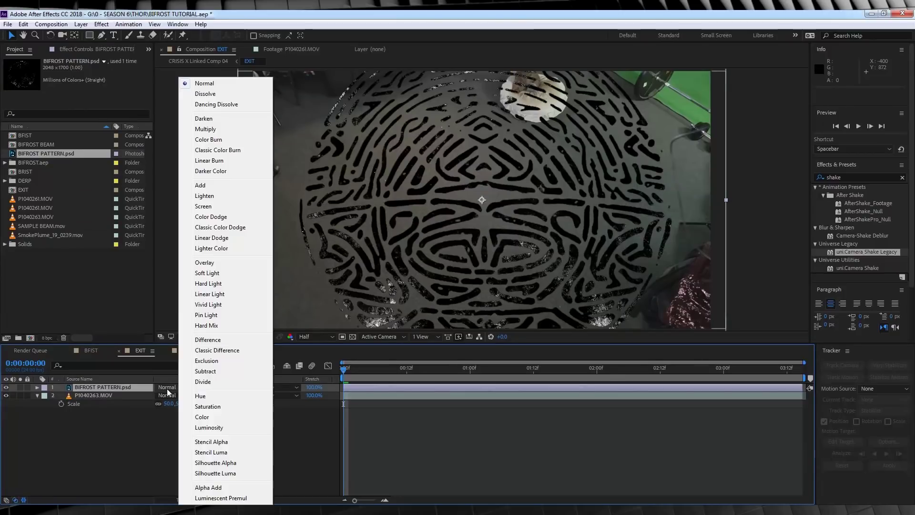
left_click(212, 263)
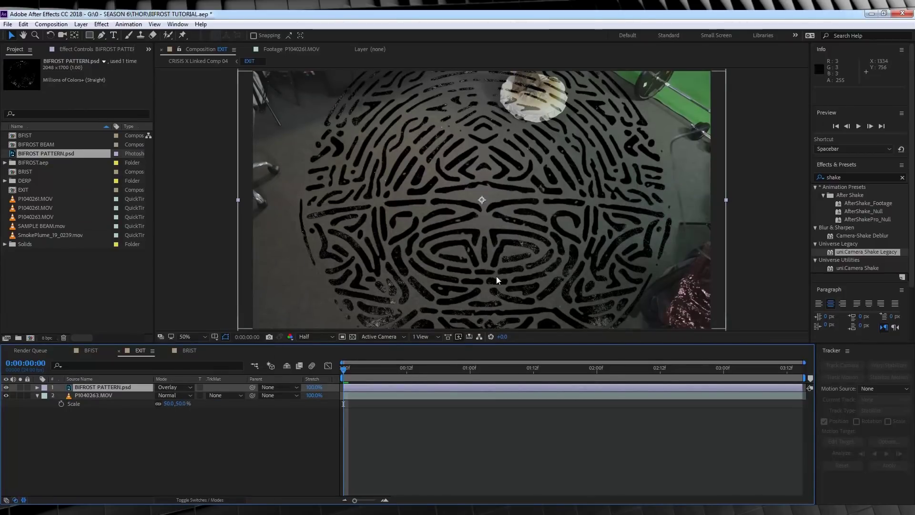
Set the opacity of the BIFROST PATTERN.psd layer to 60%.
key("t")
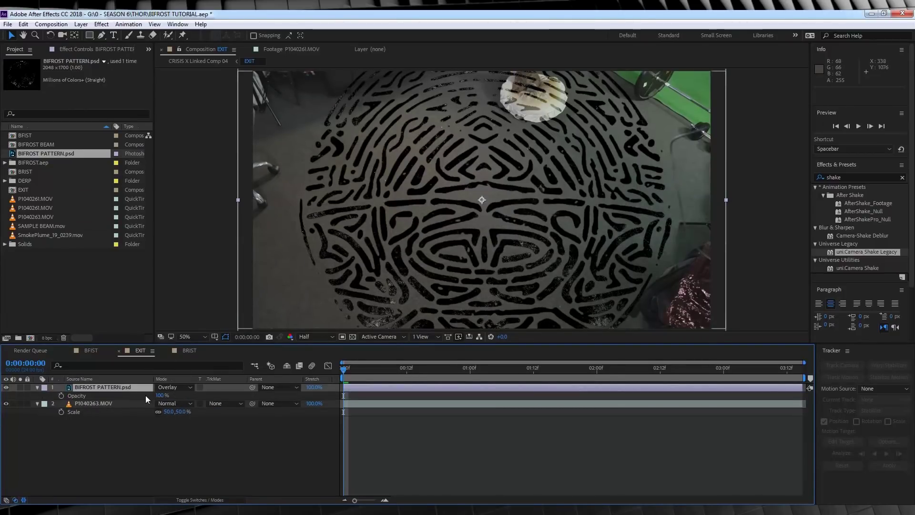
left_click(162, 395)
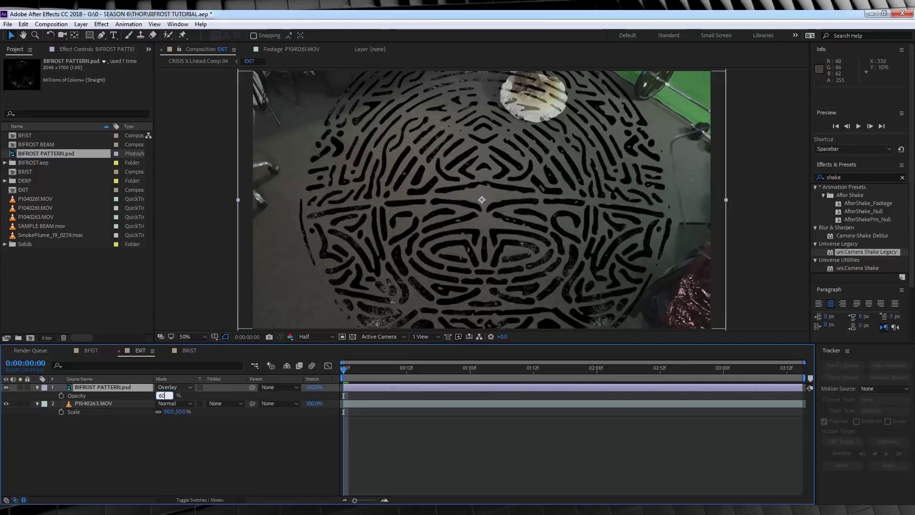
key("Return")
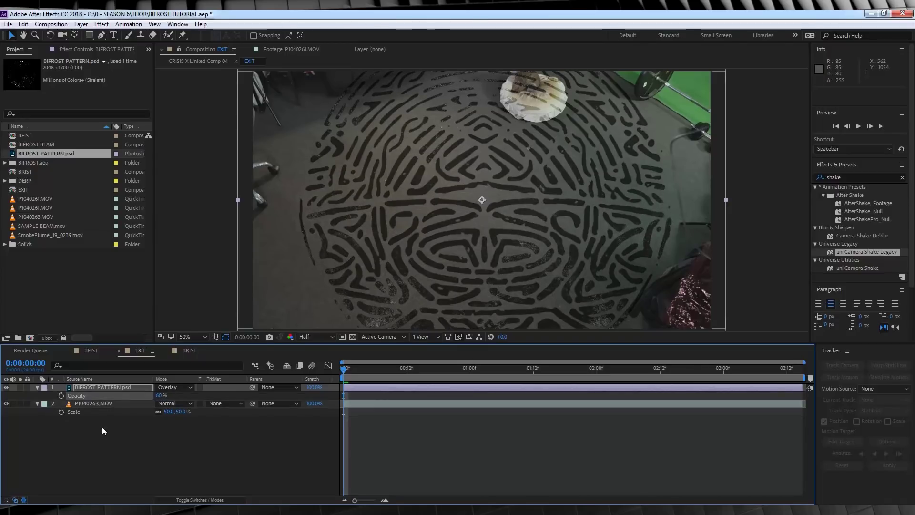
Make the pattern a 3D layer, then rotate and reposition it to lie flat on the floor in perspective.
left_click(200, 499)
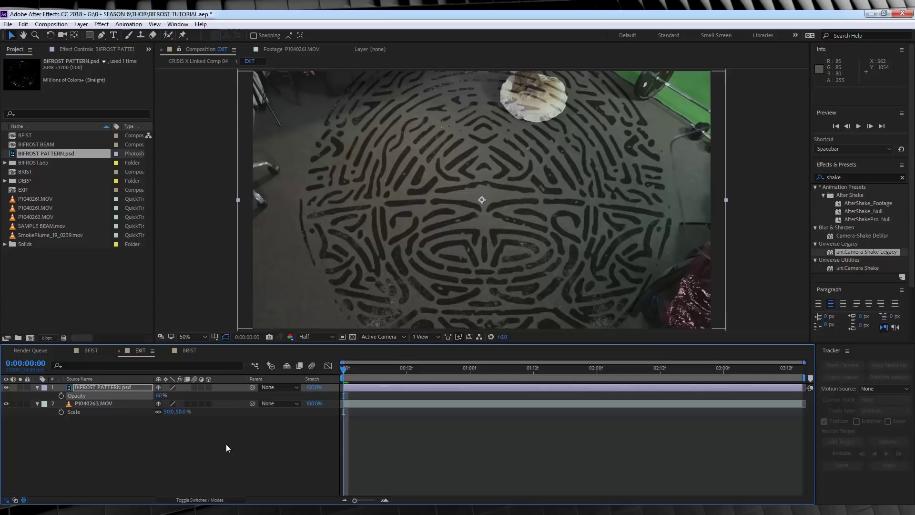
left_click(209, 388)
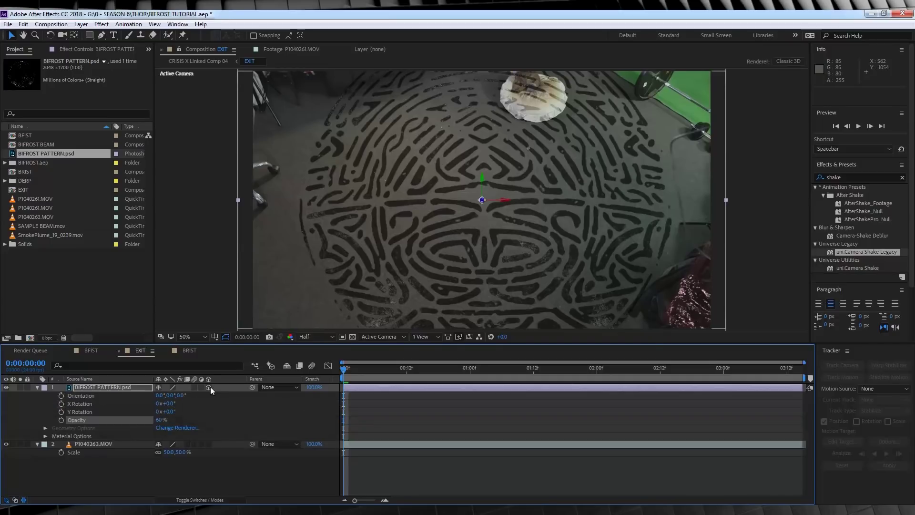
left_click(110, 387)
left_click_drag(180, 396, 171, 412)
left_click_drag(429, 214, 397, 264)
left_click_drag(171, 412, 171, 412)
left_click(307, 473)
left_click(37, 387)
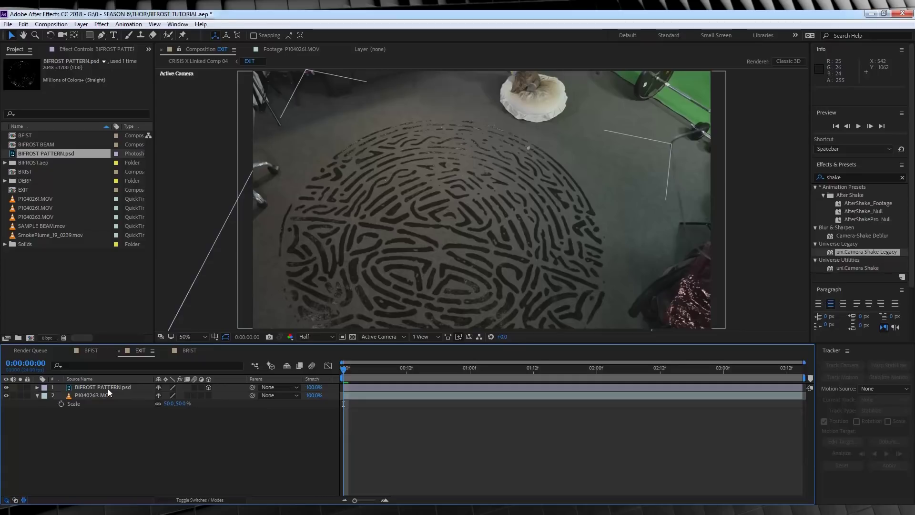
Create a black 1920 x 1080 px solid above the BIFROST PATTERN.psd layer.
left_click(96, 387)
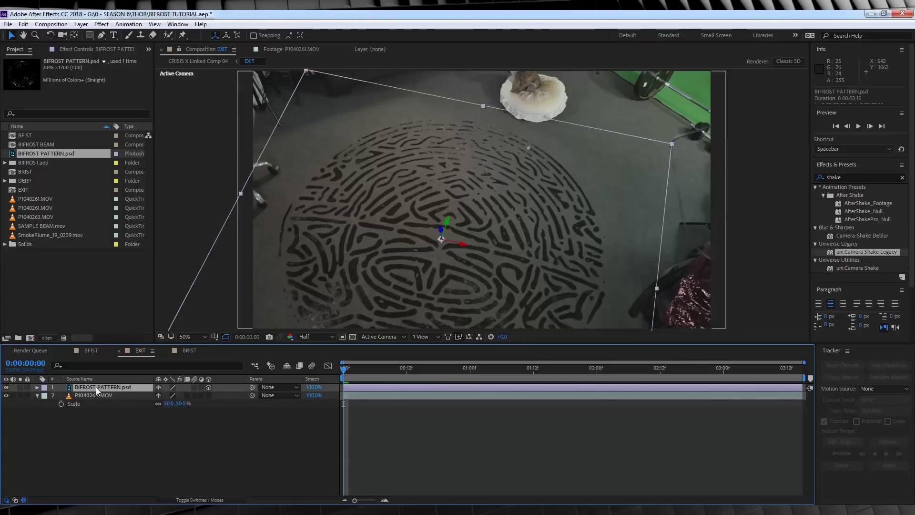
left_click(81, 24)
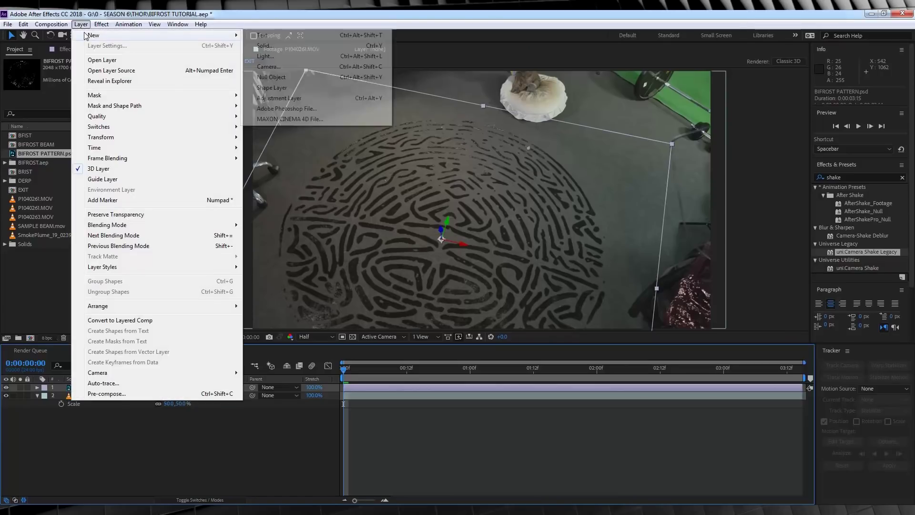
mouse_move(85, 30)
left_click(257, 46)
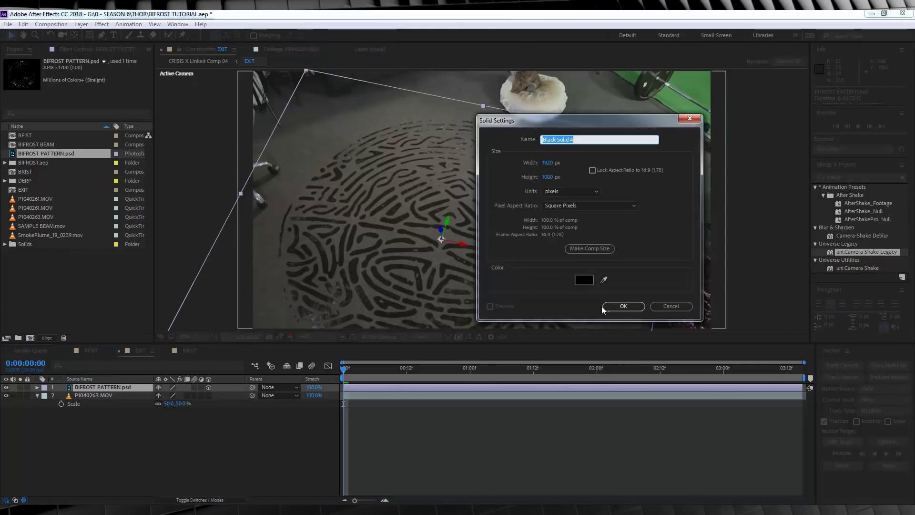
left_click(608, 306)
Apply the Video Copilot Saber effect to the black solid and choose the Heat preset.
left_click(101, 24)
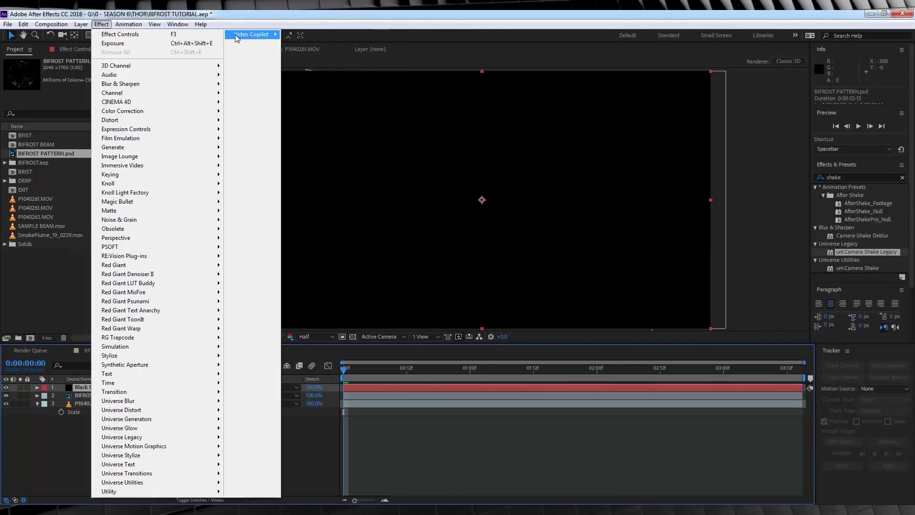
mouse_move(236, 38)
left_click(292, 55)
left_click(122, 78)
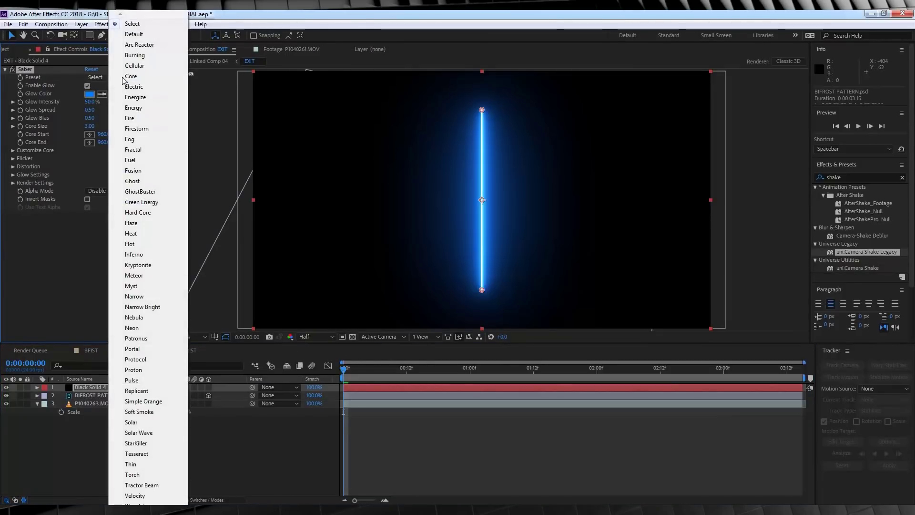
left_click(136, 235)
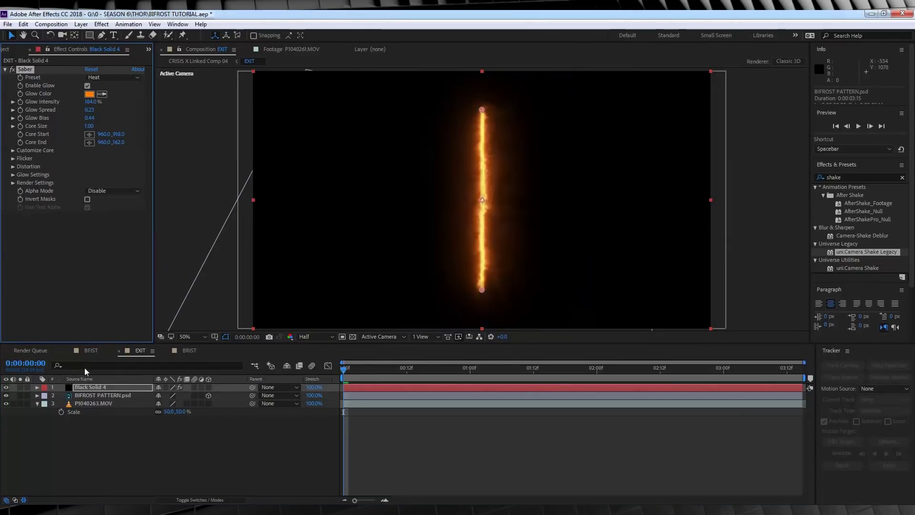
Set Saber's core type to Layer Masks in its core customization settings.
left_click(12, 150)
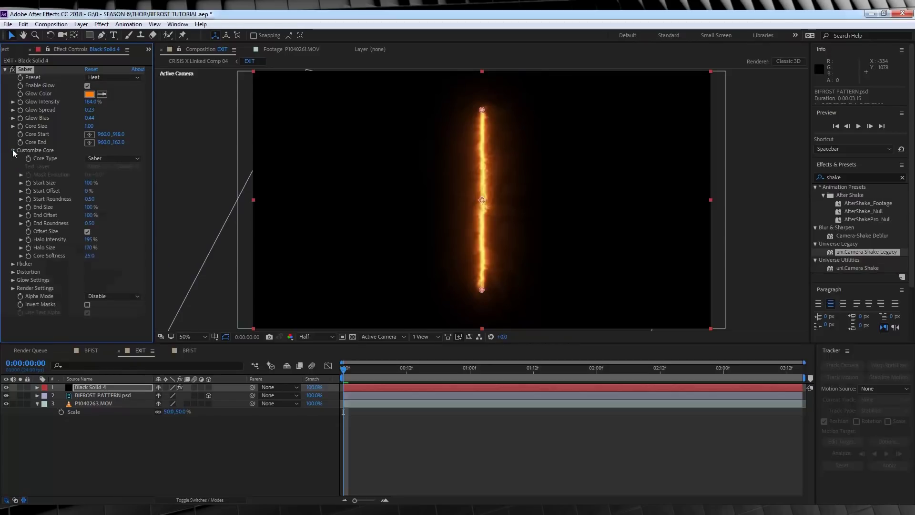
left_click(128, 160)
left_click(124, 179)
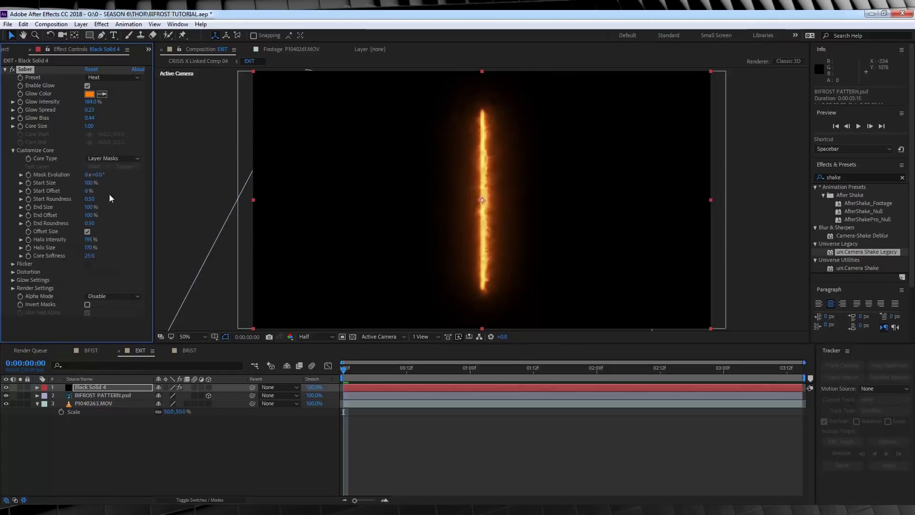
left_click(167, 452)
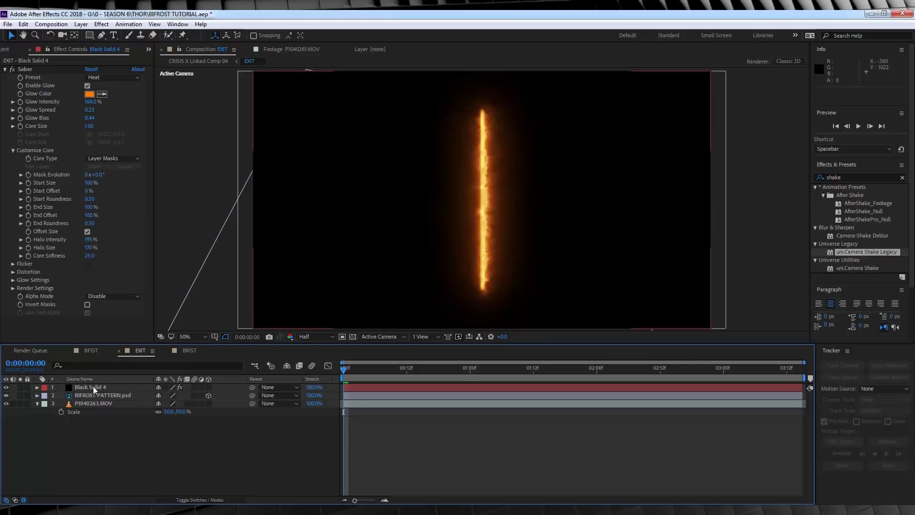
Set the blending mode of the black Saber solid to Screen.
left_click(93, 387)
key("F4")
left_click(185, 388)
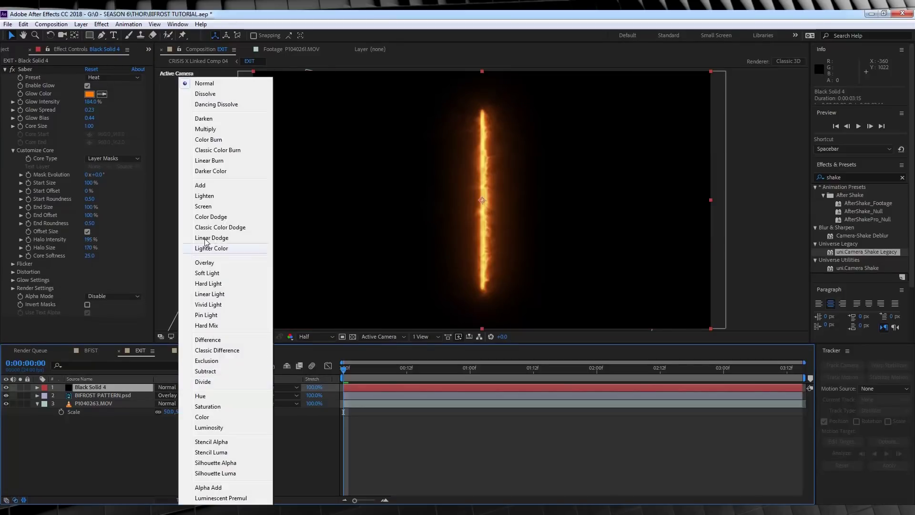
left_click(203, 207)
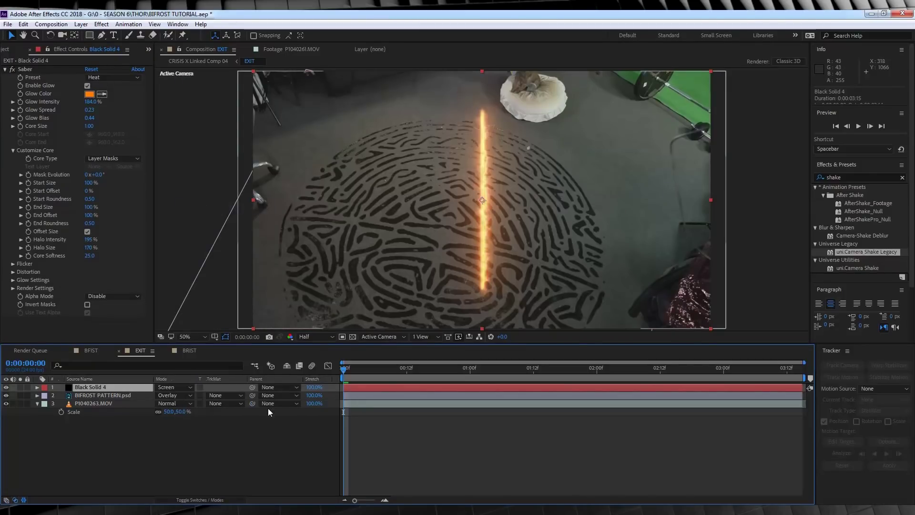
left_click(269, 447)
left_click(470, 198)
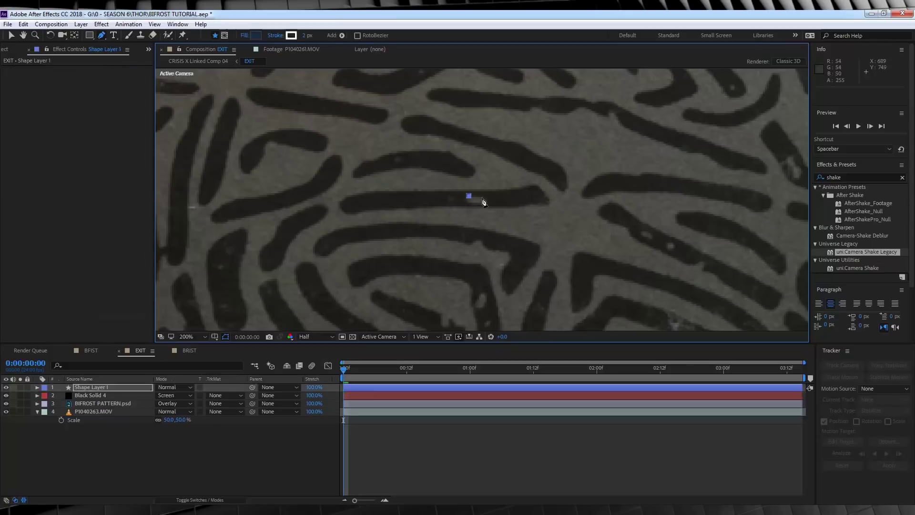
key("ctrl+z")
Draw many tiny Pen tool masks on the black solid along the pattern's dark lines as glowing embers.
left_click(101, 388)
left_click(477, 199)
left_click(485, 201)
left_click(483, 300)
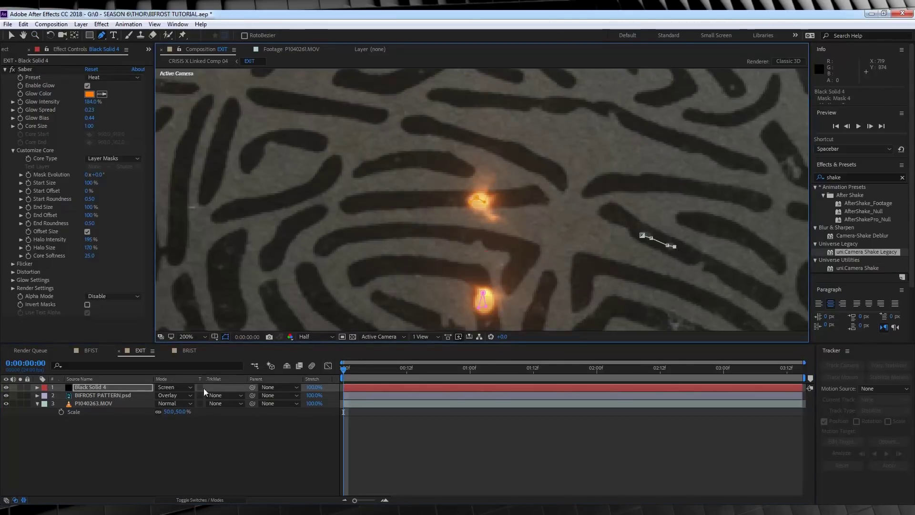
left_click(581, 189)
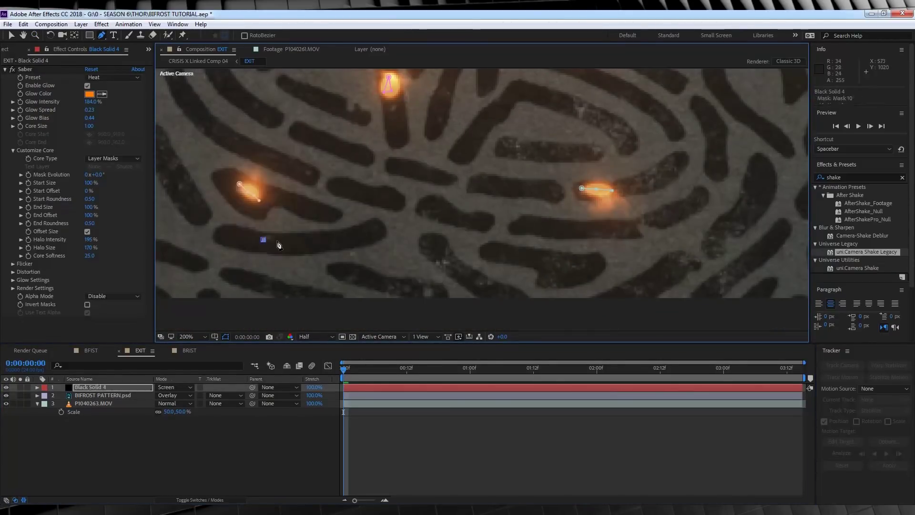
left_click(128, 380)
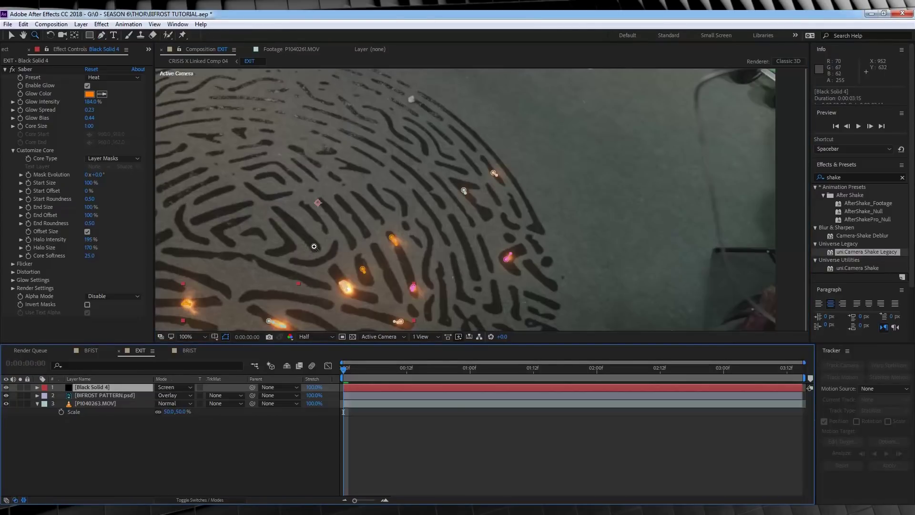
left_click(314, 246)
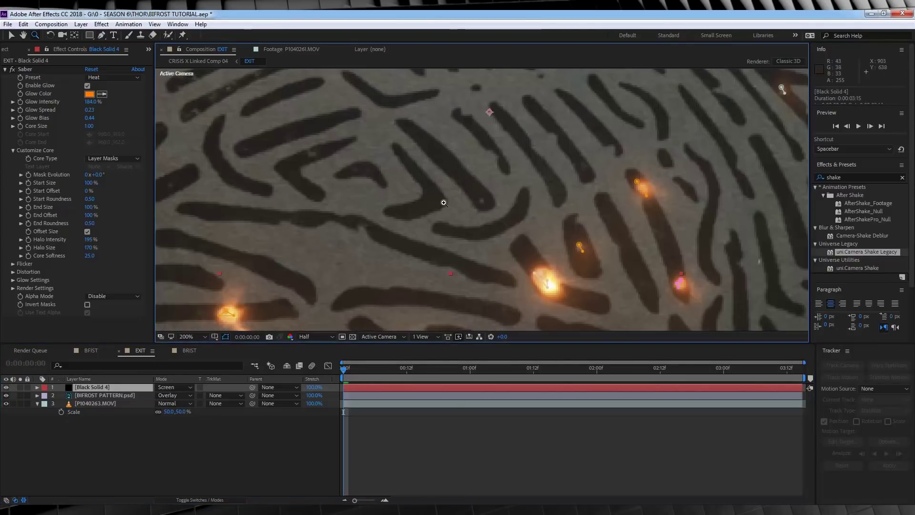
left_click(215, 176)
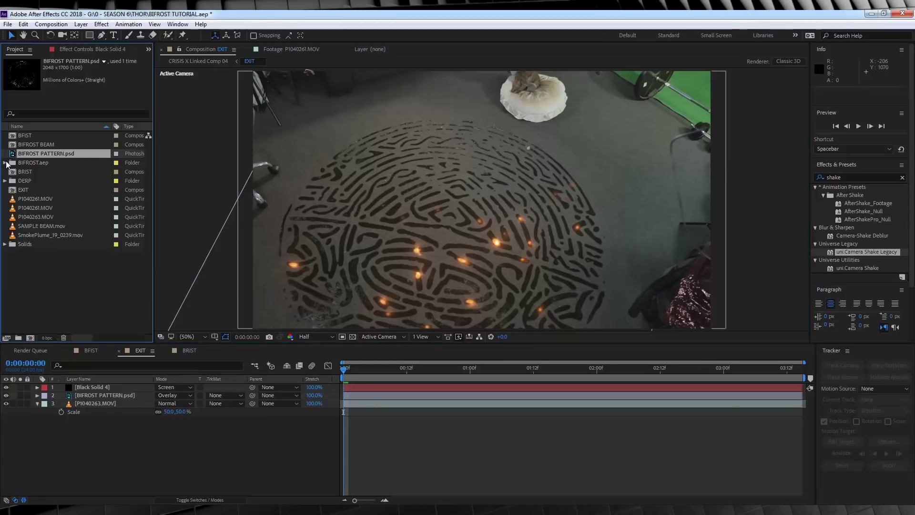
Add Dust_Front_10_0798_4K.mov from the BIFROST.aep folder as the topmost layer of the EXIT composition.
left_click(5, 163)
left_click(64, 245)
double_click(53, 245)
left_click_drag(505, 315, 459, 316)
left_click_drag(62, 244, 109, 385)
Scale the dust layer to 48%, set it to Screen, and move it over the pattern's lower left.
key("s")
left_click_drag(169, 395, 144, 395)
left_click(177, 387)
left_click(202, 206)
left_click_drag(458, 224, 414, 288)
left_click(94, 380)
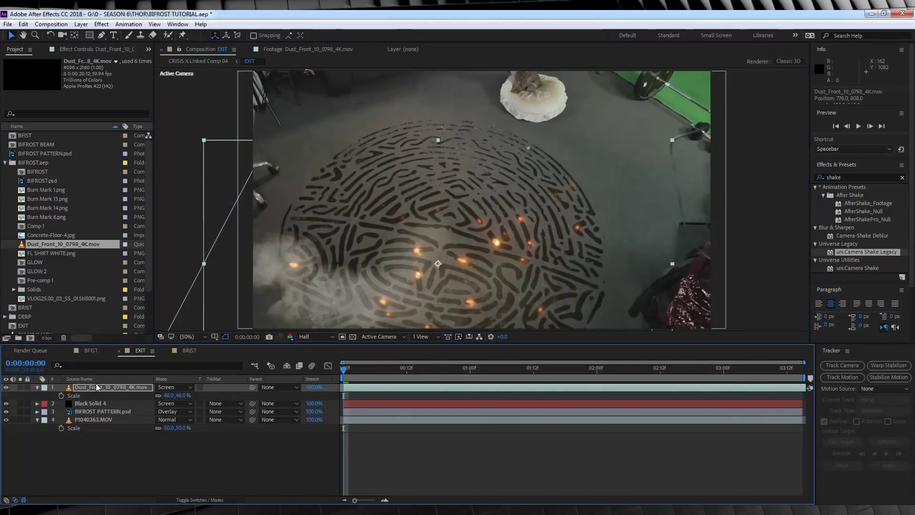
Duplicate the dust layer, flip the copy horizontally, and reposition it over the pattern.
key("ctrl+d")
left_click_drag(441, 315, 522, 254)
left_click(81, 24)
mouse_move(102, 138)
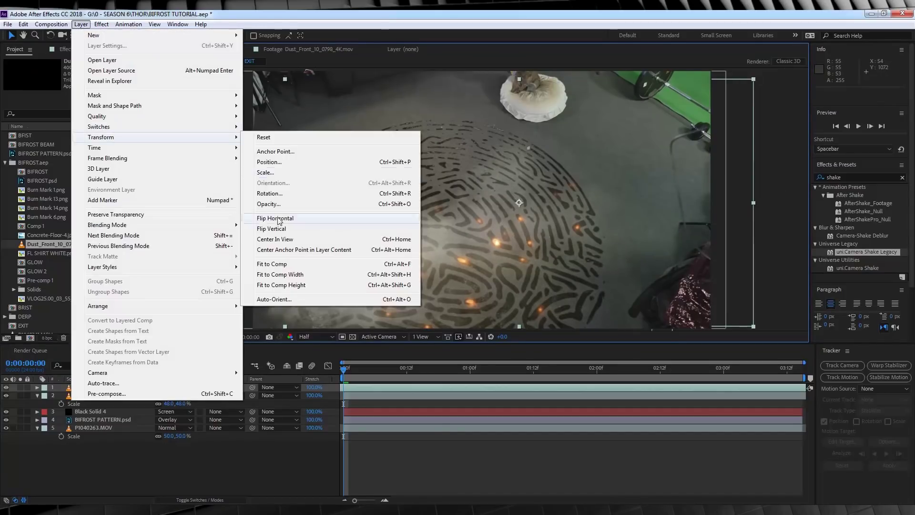
left_click(278, 218)
left_click_drag(563, 285, 457, 272)
Lower the opacity of both dust layers to 72%.
scroll(457, 273, "down", 1)
left_click(128, 389)
left_click(125, 396, "shift")
key("t")
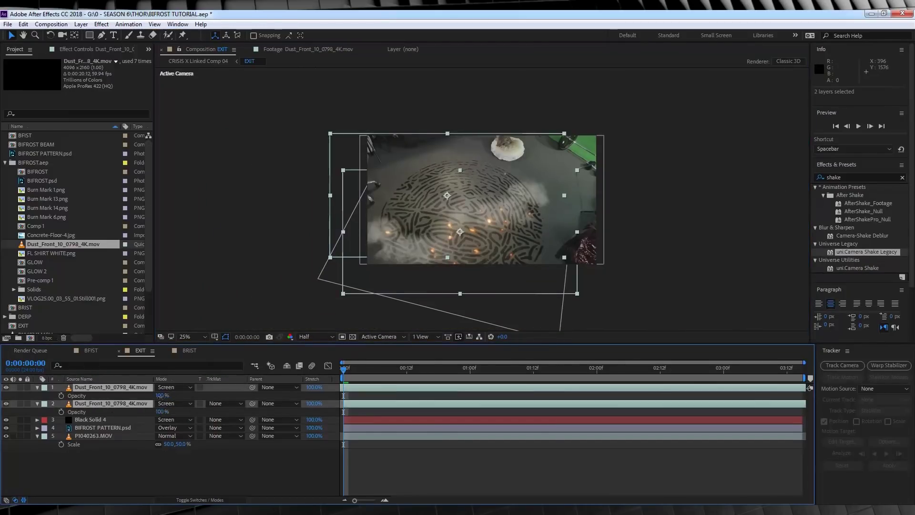
left_click_drag(161, 396, 148, 395)
Duplicate the top dust layer and shift the copy to the left over the pattern.
left_click(116, 389)
key("ctrl+d")
left_click_drag(477, 224, 414, 219)
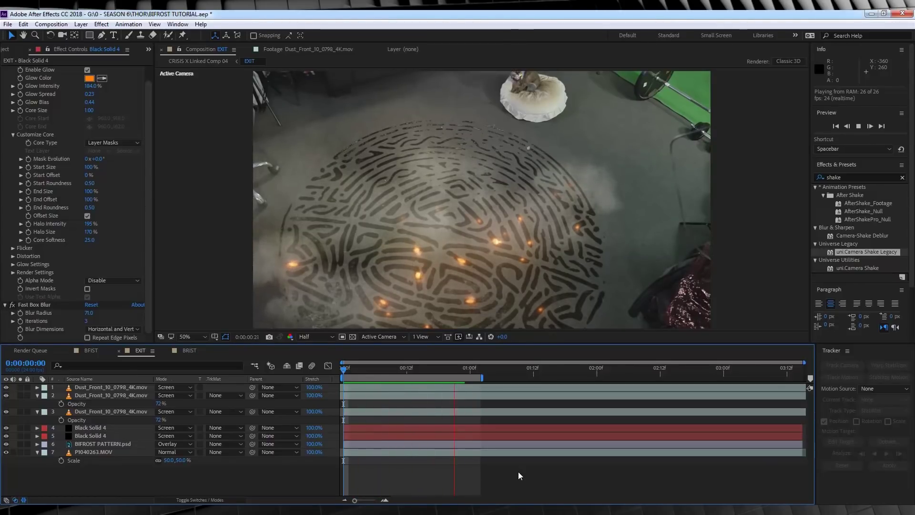
Preview Burn Mark 1.png from the BIFROST.aep folder and add it to the EXIT composition directly above the BIFROST PATTERN layer.
key("space")
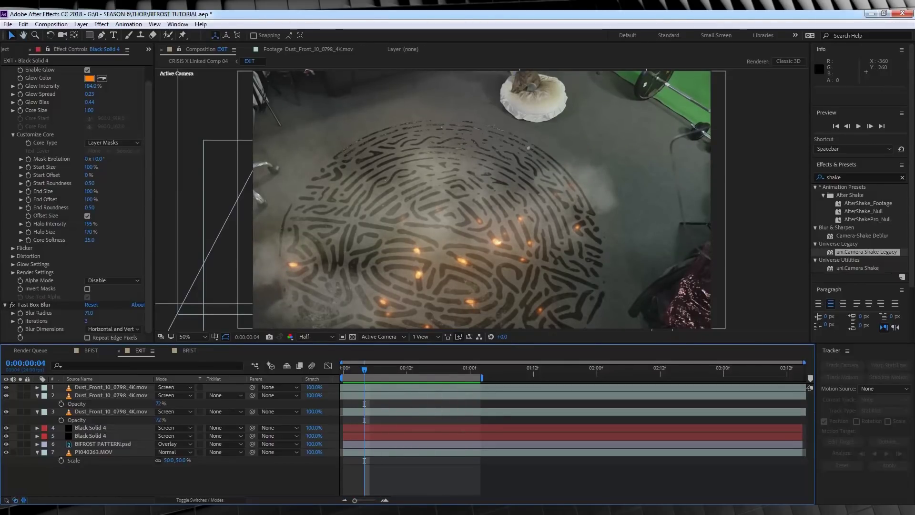
left_click(149, 50)
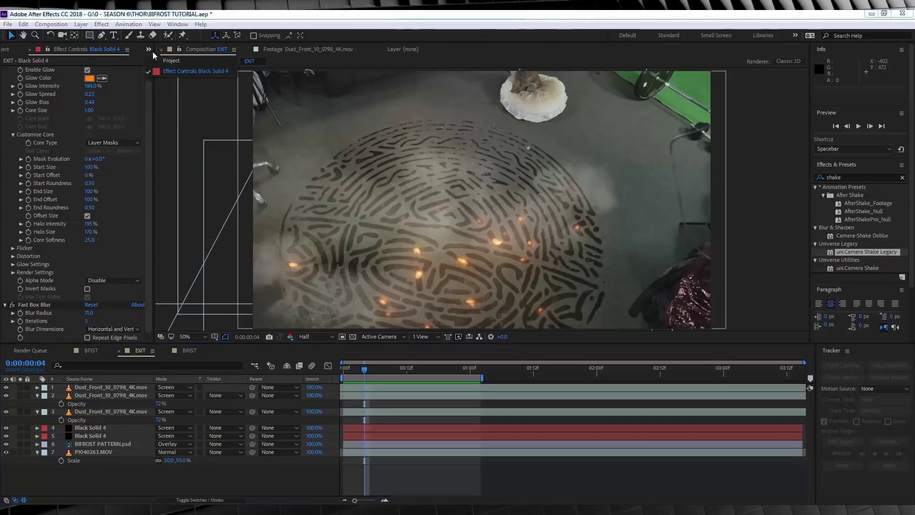
left_click(167, 61)
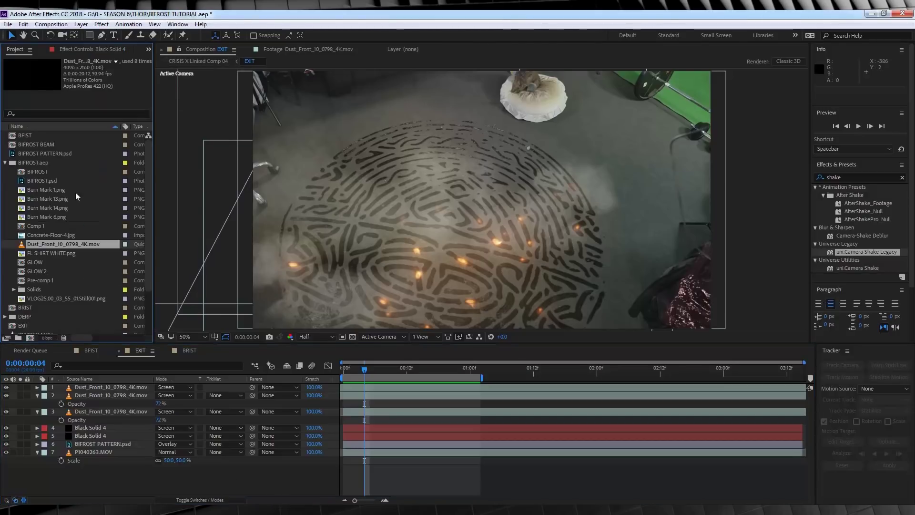
left_click(5, 162)
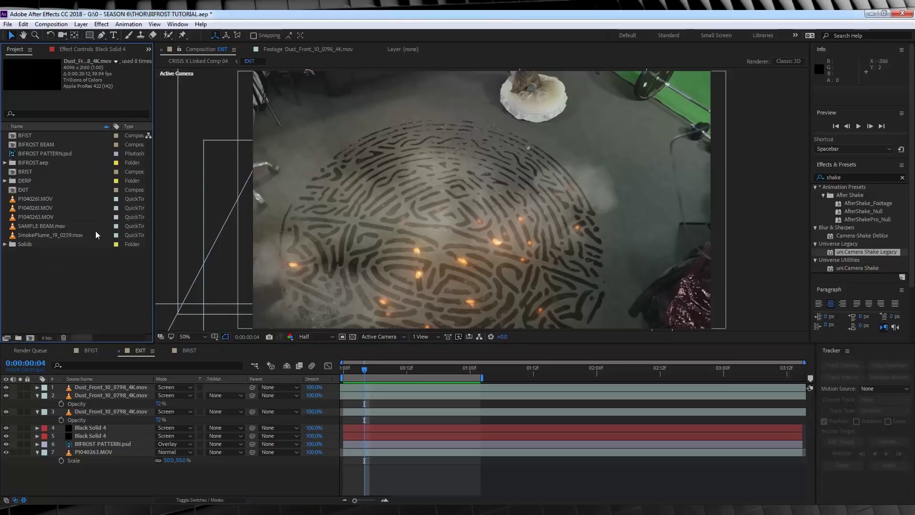
left_click(5, 162)
left_click(53, 191)
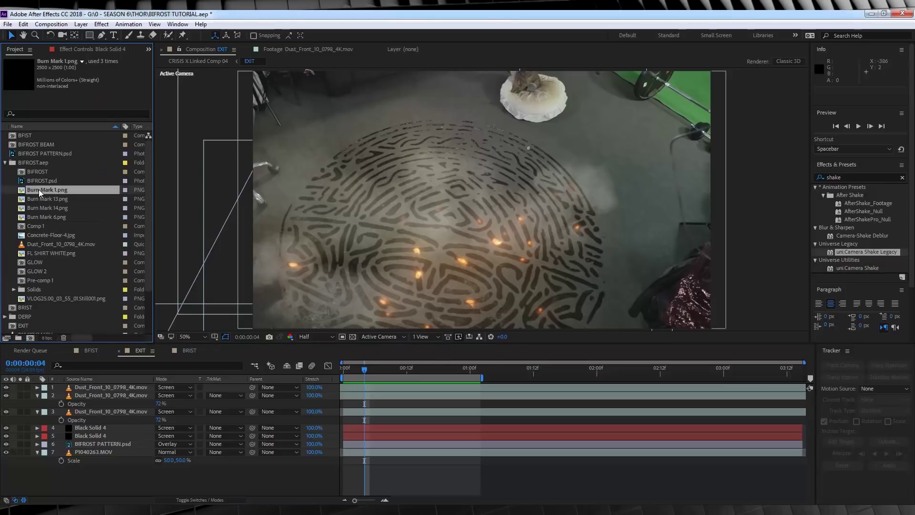
double_click(39, 190)
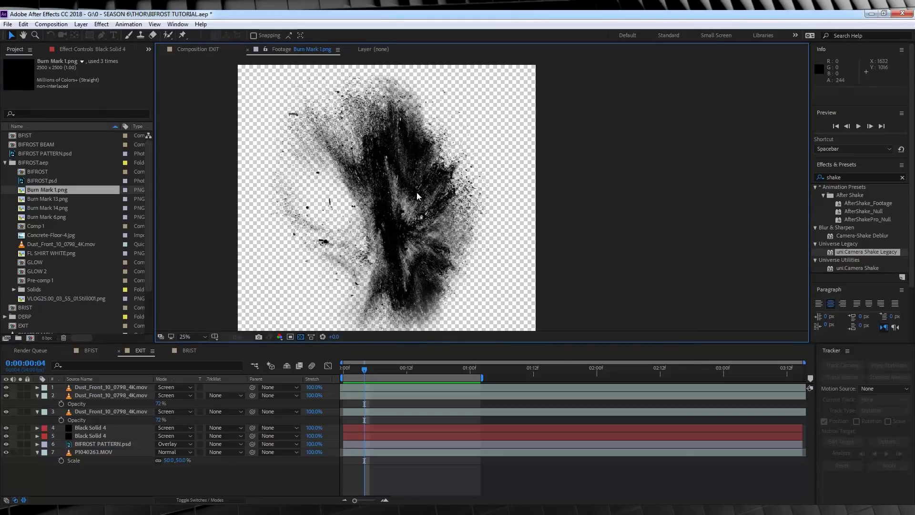
left_click(190, 49)
mouse_move(48, 189)
left_mouse_down()
mouse_move(72, 205)
mouse_move(127, 436)
left_mouse_up()
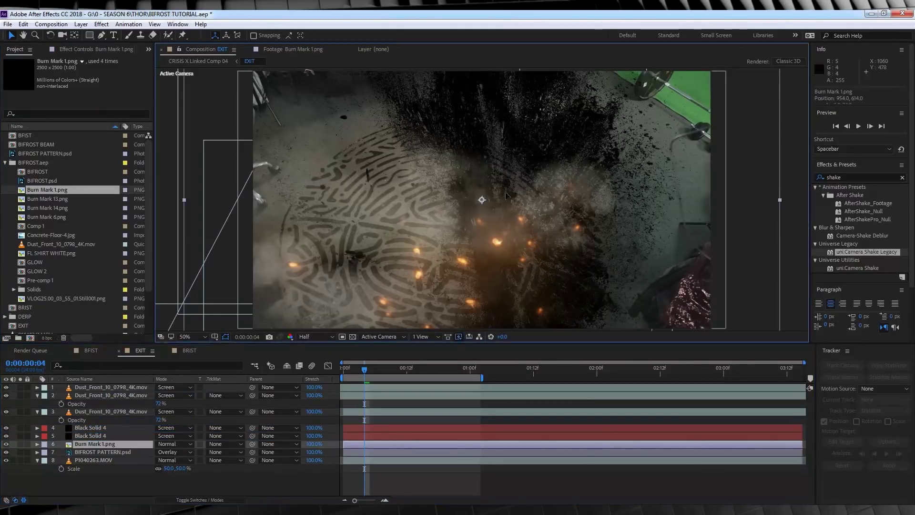
Scale the burn mark to 56%, make it a 3D layer, and orient it flat over the upper part of the floor pattern.
key("s")
mouse_move(175, 456)
left_mouse_down()
mouse_move(144, 465)
mouse_move(193, 462)
mouse_move(159, 463)
left_mouse_up()
left_click(200, 501)
left_click(208, 444)
left_click_drag(467, 228, 429, 157)
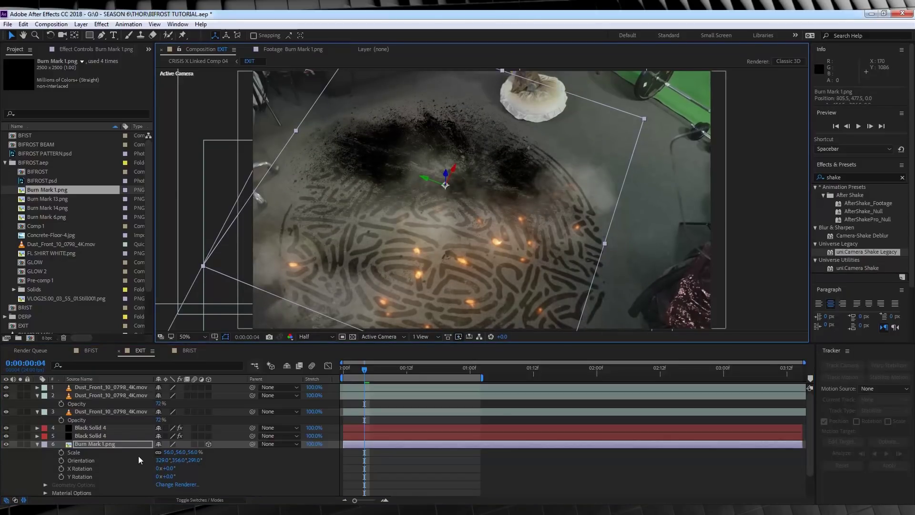
Lower the burn mark's opacity to 18%, shift it slightly up and left, and set its blending mode to Overlay.
key("t")
left_click_drag(161, 452, 117, 454)
left_click_drag(389, 169, 365, 160)
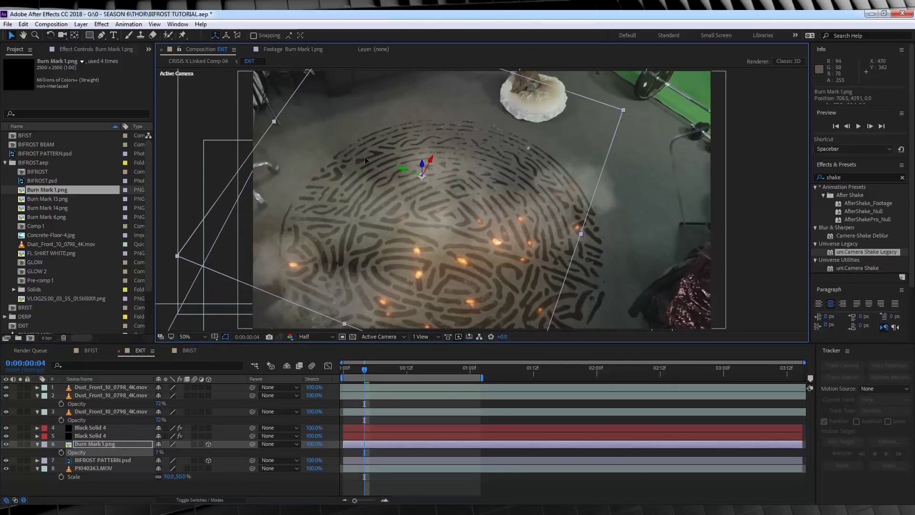
left_click_drag(159, 453, 164, 453)
left_click(192, 500)
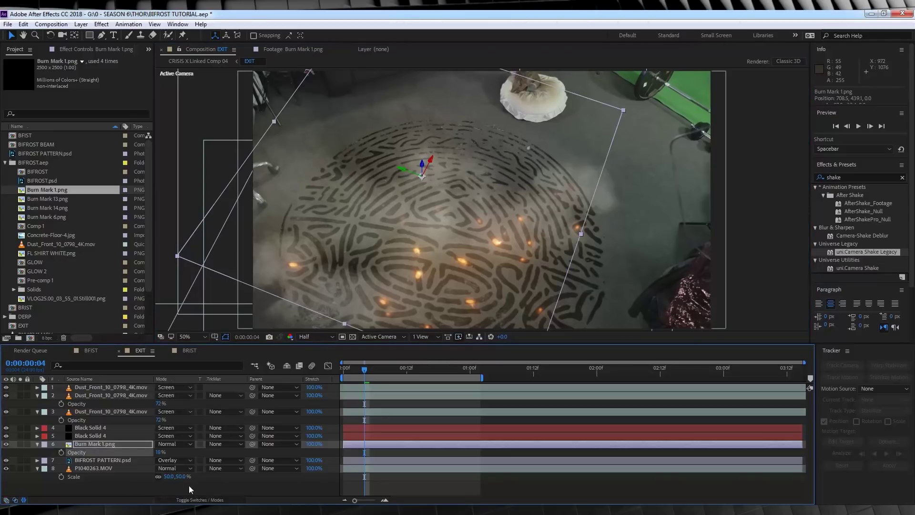
left_click(176, 444)
left_click(190, 210)
Duplicate the burn mark layer twice and move a copy toward the lower left of the floor pattern.
key("ctrl+d")
left_click_drag(95, 442, 101, 456)
mouse_move(470, 143)
left_mouse_down()
mouse_move(530, 256)
mouse_move(376, 228)
mouse_move(376, 221)
left_mouse_up()
key("ctrl+d")
left_click(537, 419)
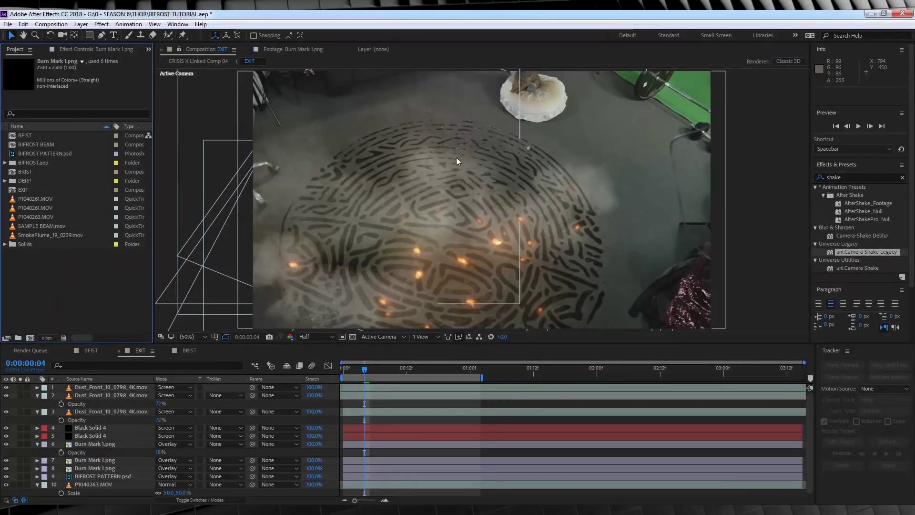
Duplicate the BIFROST PATTERN layer and set the upper copy's blending mode to Screen.
left_click(114, 477)
key("ctrl+d")
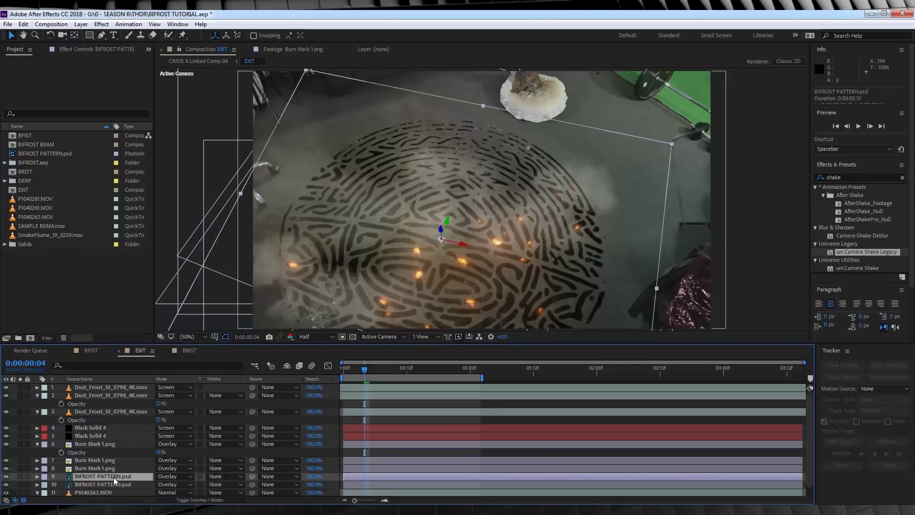
left_click(174, 477)
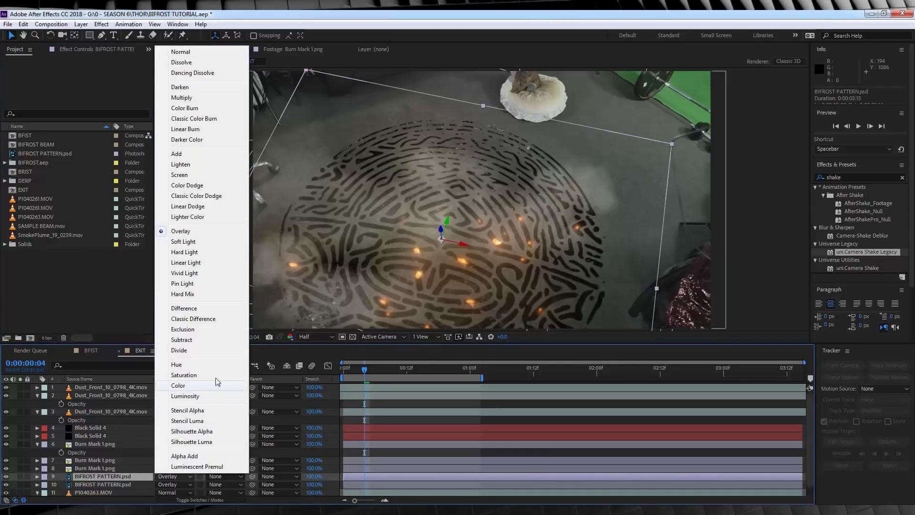
left_click(183, 176)
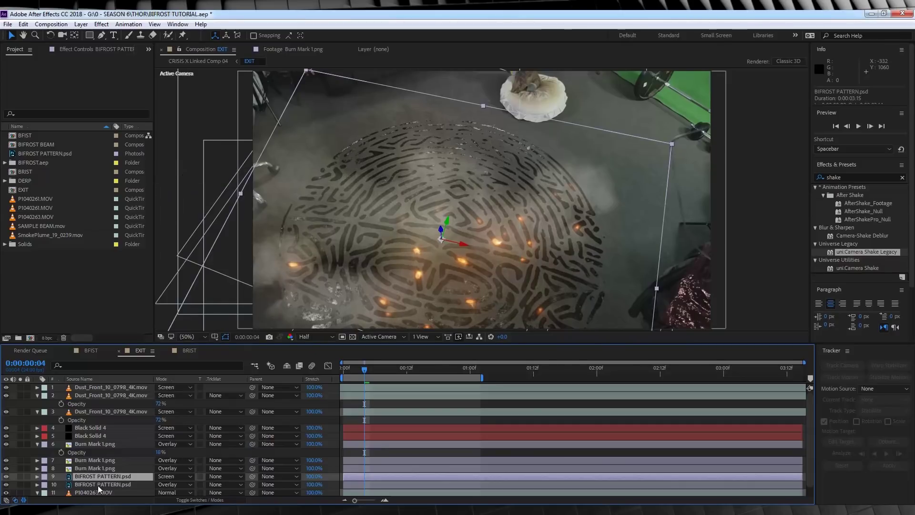
Apply Glow to the pattern copy, based on Alpha Channel with A & B Colors, threshold 50%, radius 475 and intensity 10.
left_click(101, 23)
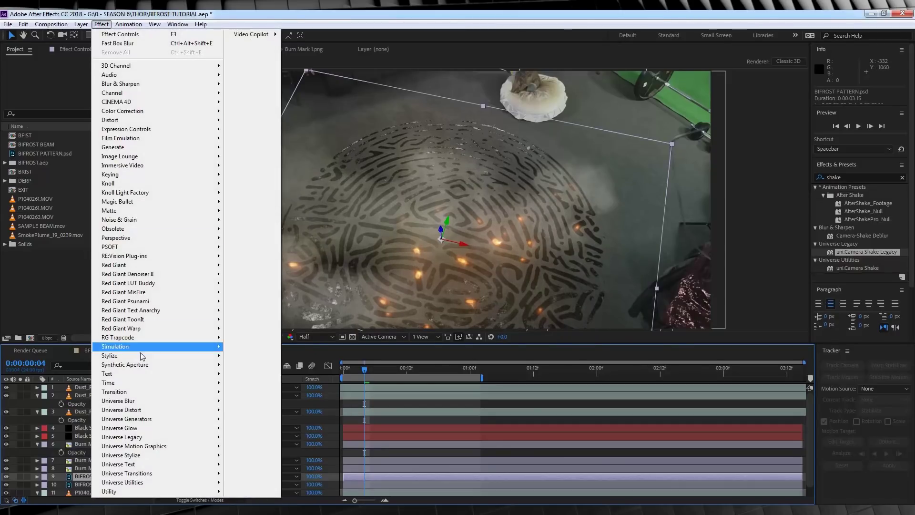
mouse_move(143, 355)
left_click(258, 271)
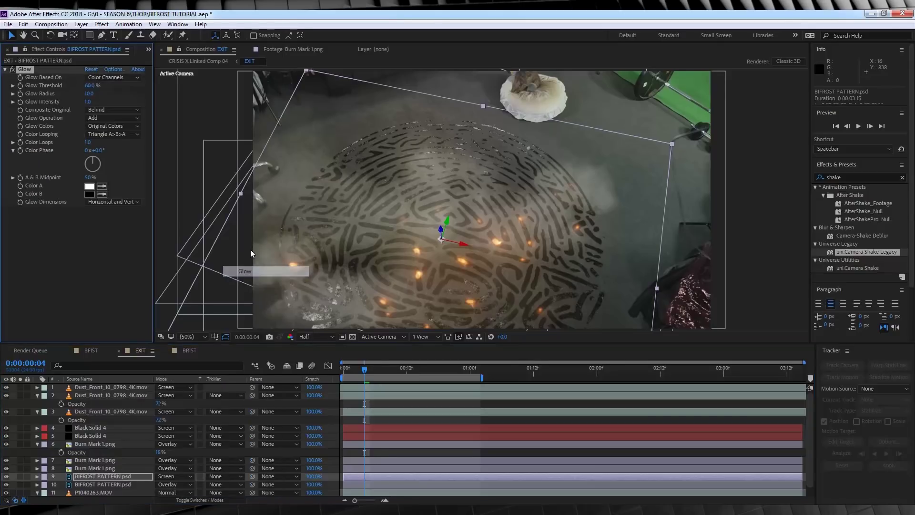
left_click(105, 78)
left_click(93, 89)
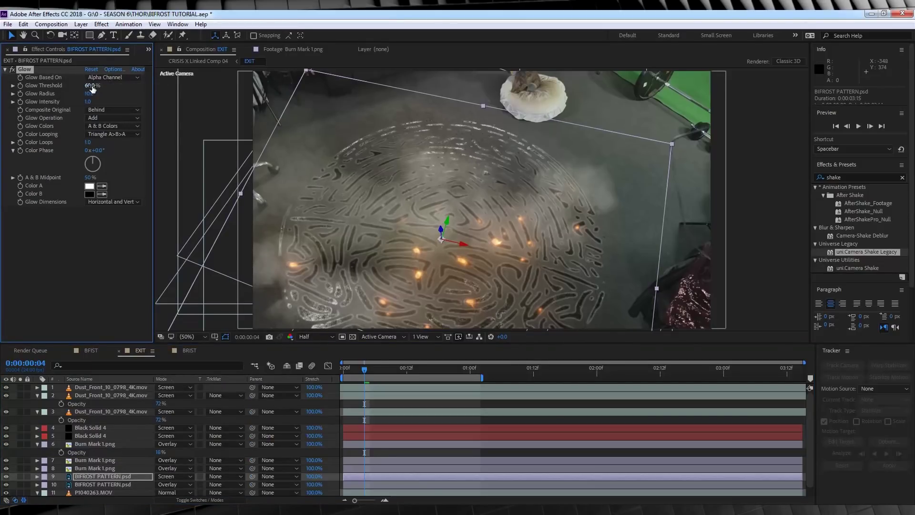
type("50")
key("Return")
left_click(88, 102)
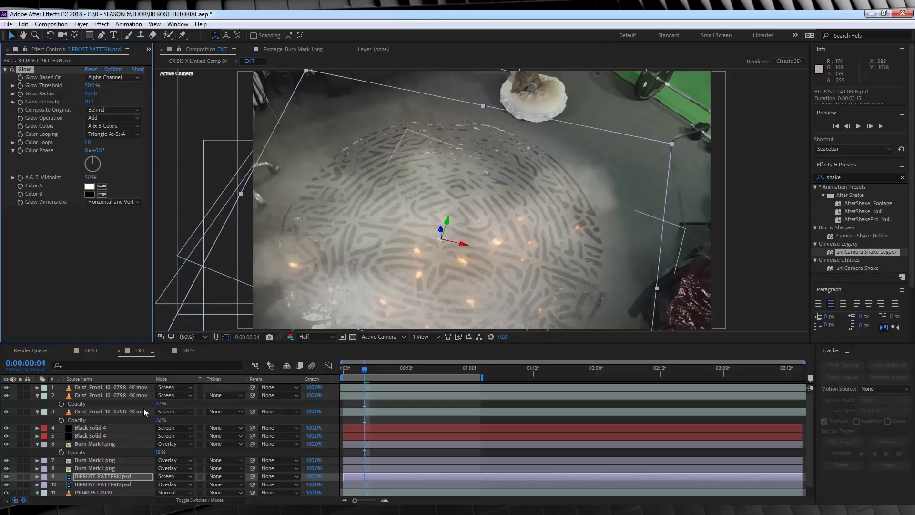
Add CC Radial Fast Blur to the pattern copy and place its center in the lower part of the floor pattern.
left_click(101, 24)
mouse_move(119, 88)
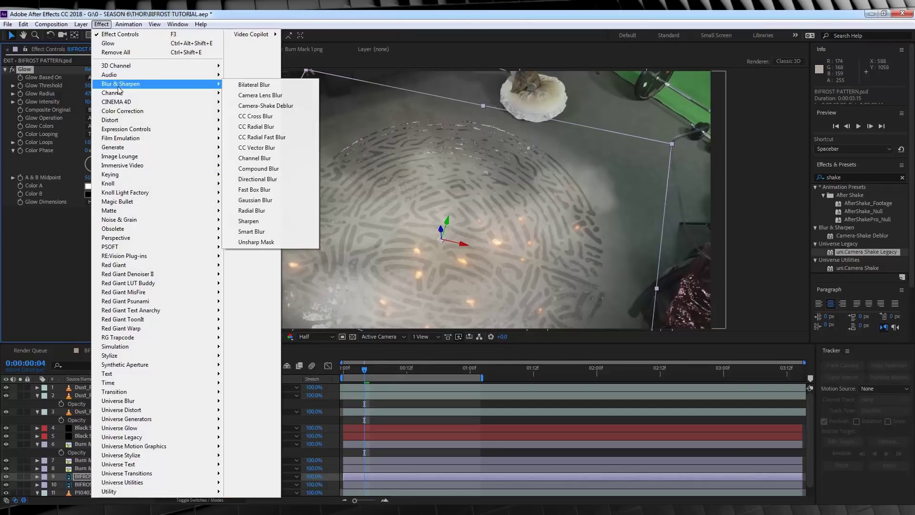
left_click(260, 137)
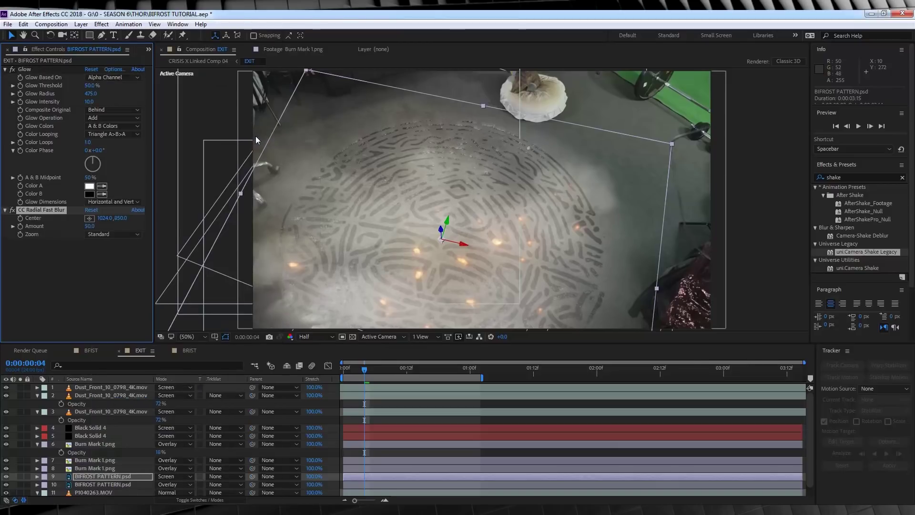
left_click(90, 218)
left_click(316, 290)
left_click(372, 299)
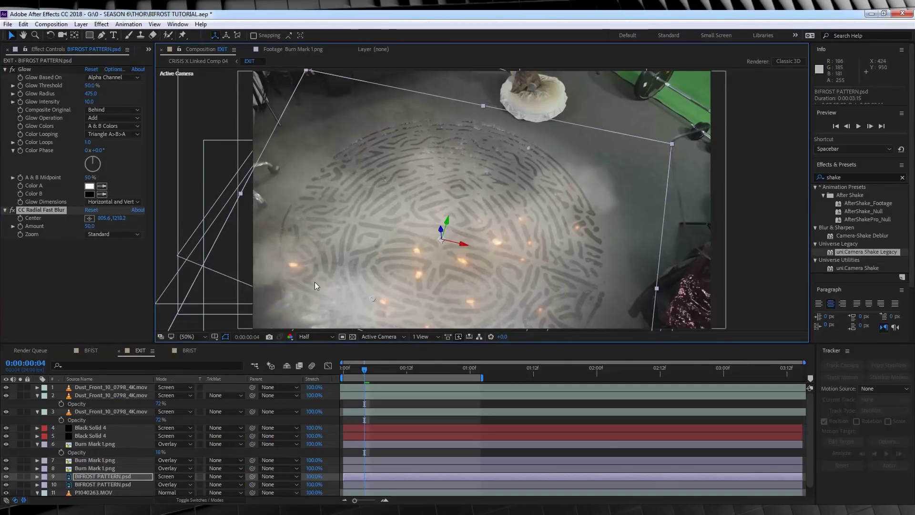
Set the radial blur amount to 99 and its zoom to Brightest, and shift the blur center to 982.4, 1175.7.
left_click(89, 225)
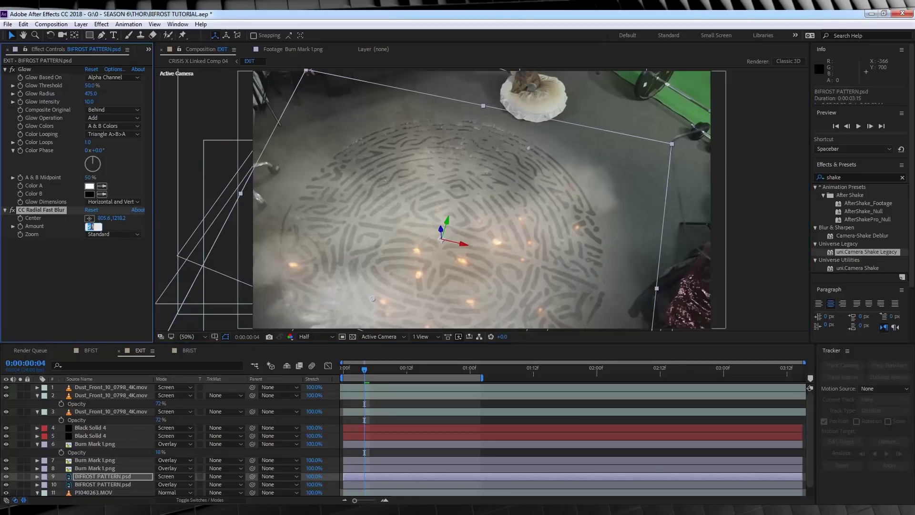
key("Return")
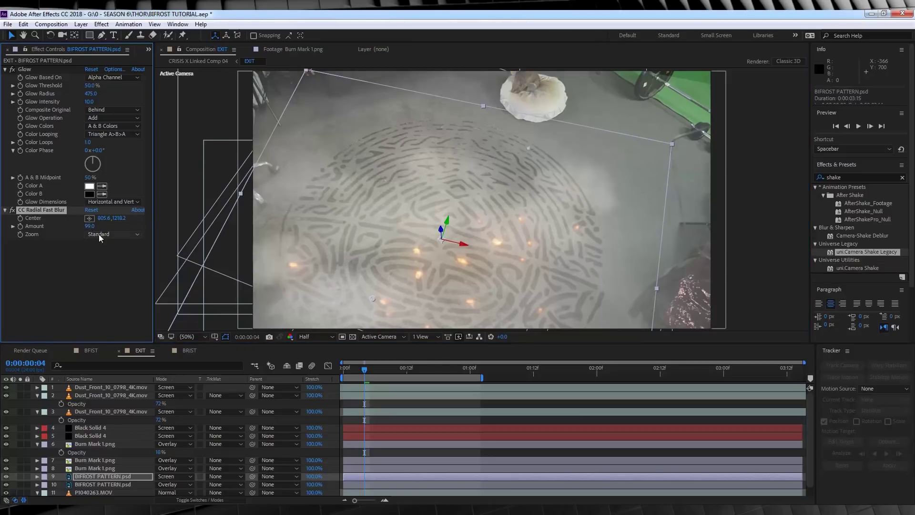
left_click(113, 234)
left_click(106, 256)
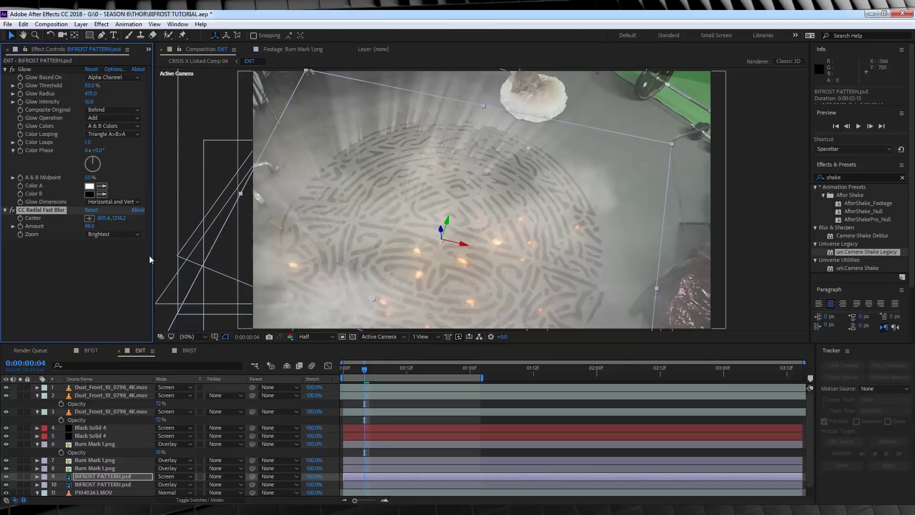
left_click_drag(372, 298, 413, 298)
Add Fast Box Blur to the pattern copy with a blur radius of 5 and Repeat Edge Pixels enabled.
left_click(103, 25)
mouse_move(258, 86)
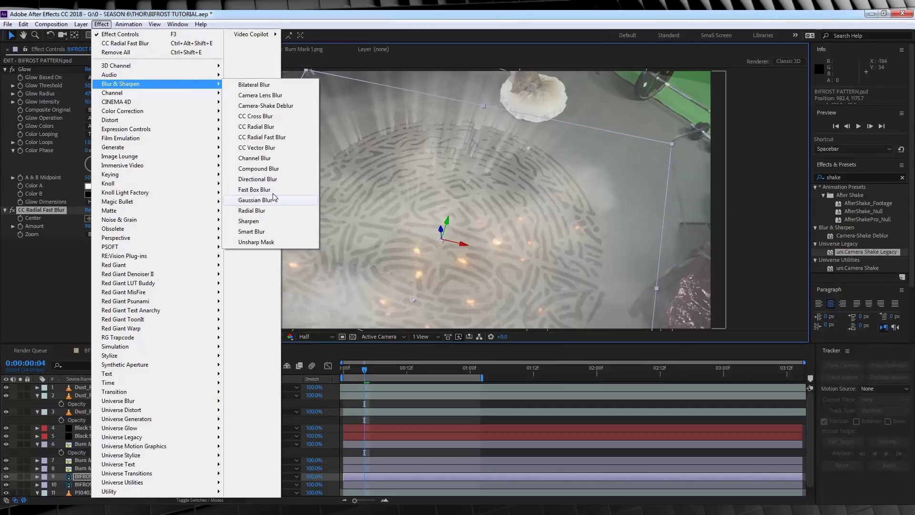
left_click(272, 198)
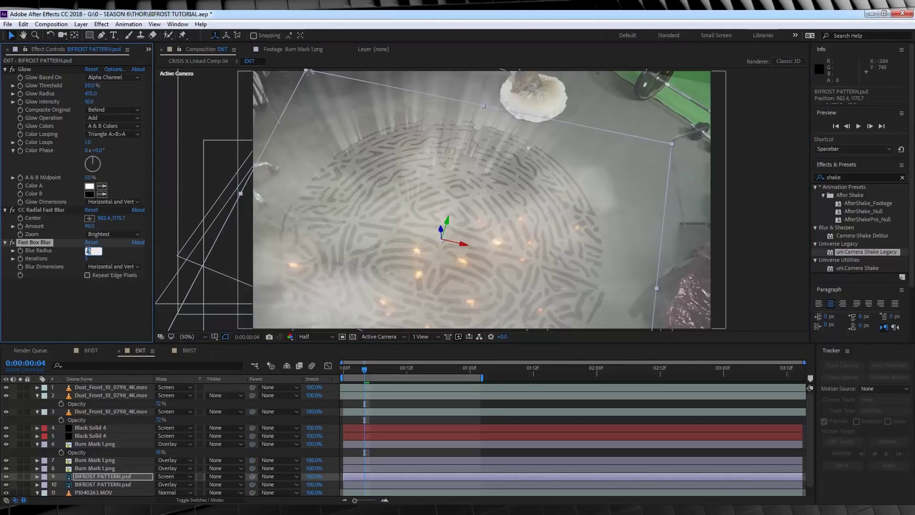
left_click(87, 276)
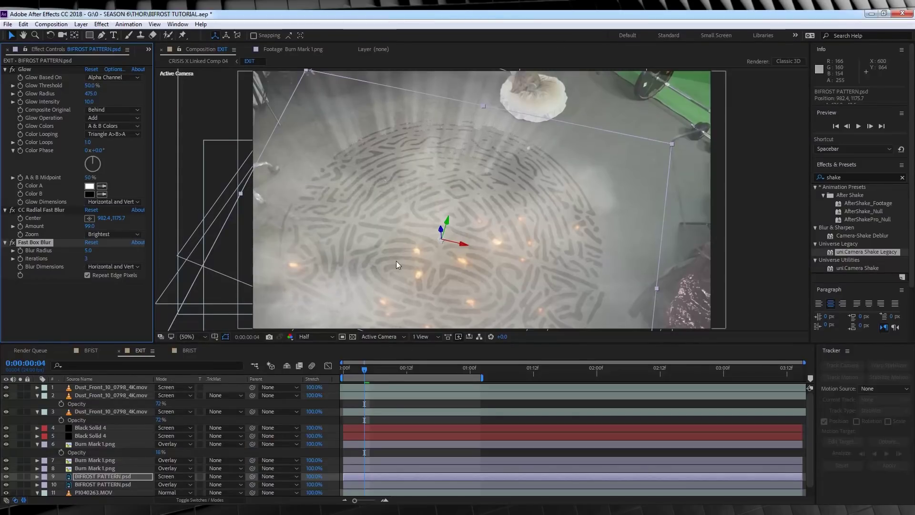
Keyframe the glowing pattern copy's opacity from 60% at frame 6 to 0% at frame 13.
left_click(114, 477)
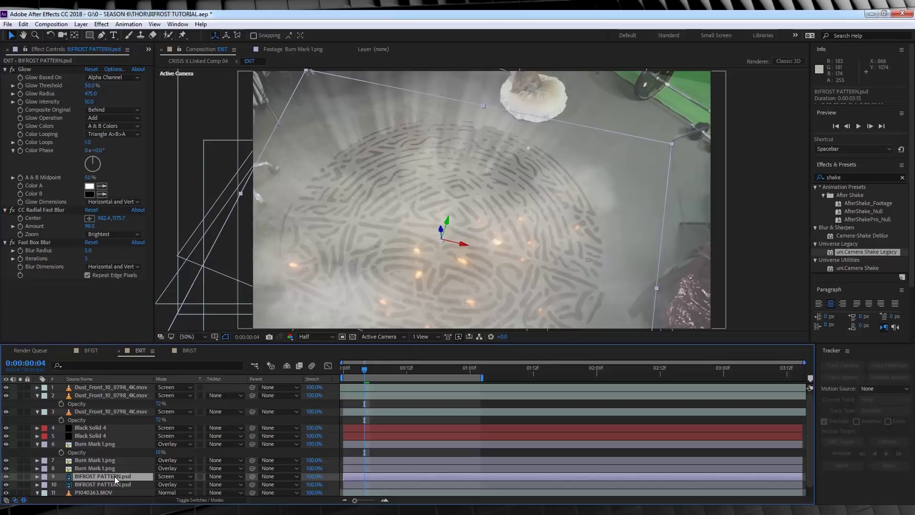
key("t")
left_click_drag(366, 375, 376, 376)
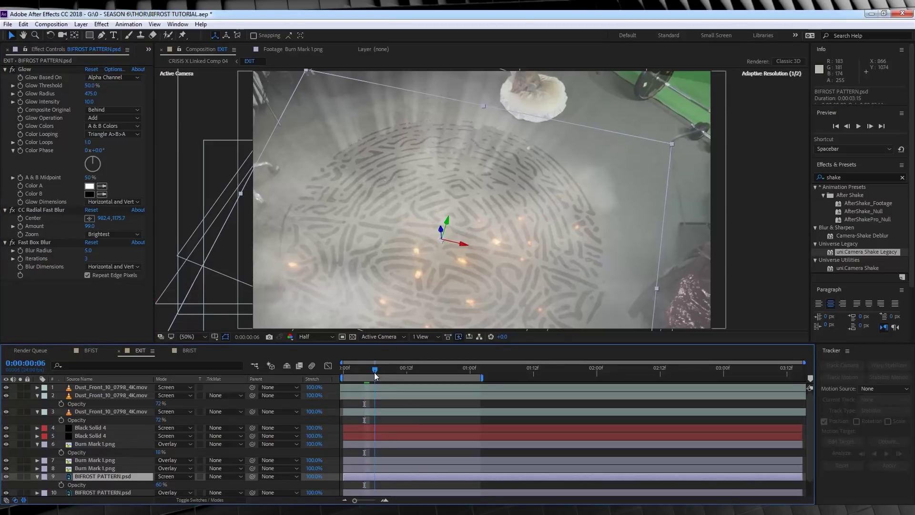
left_click(61, 485)
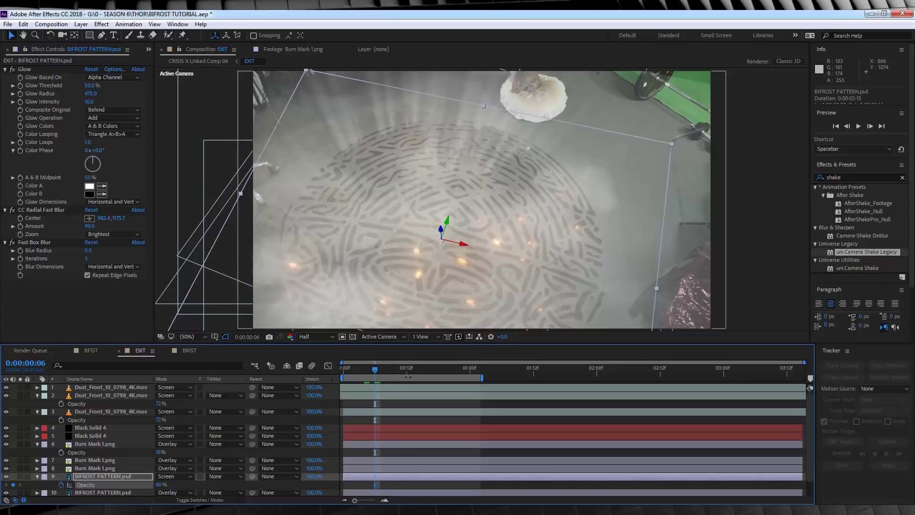
left_click_drag(383, 373, 412, 376)
left_click_drag(160, 485, 61, 485)
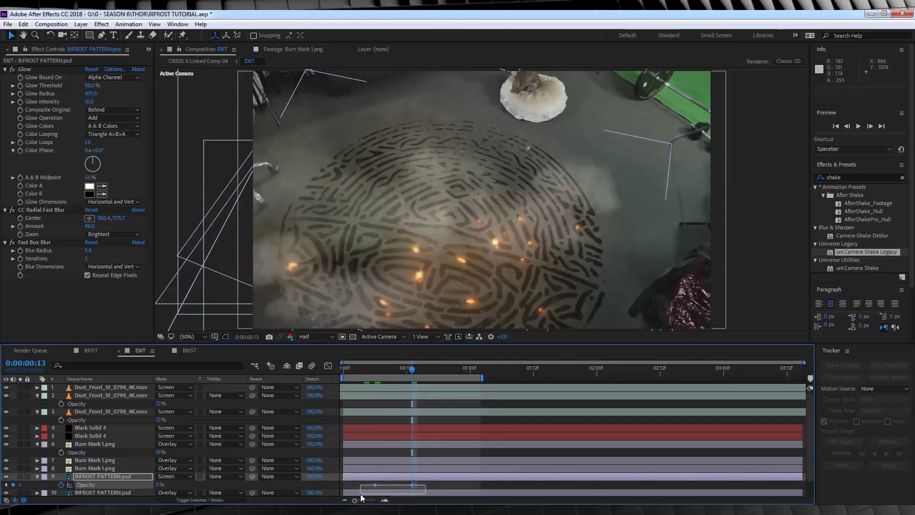
Shift both opacity keyframes three frames later so the fade starts at frame 9, and scrub back to the composition's start.
left_click(375, 485)
left_click_drag(381, 486, 392, 486)
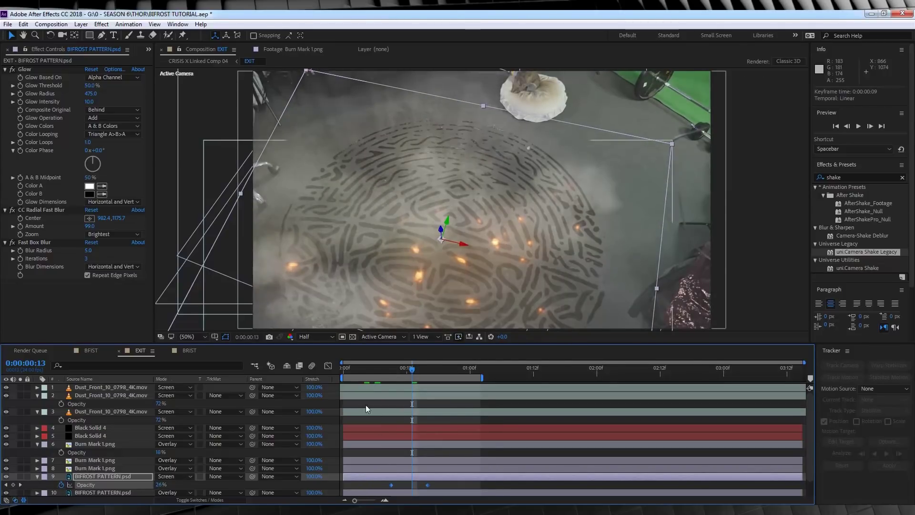
left_click(359, 369)
left_click_drag(387, 369, 344, 378)
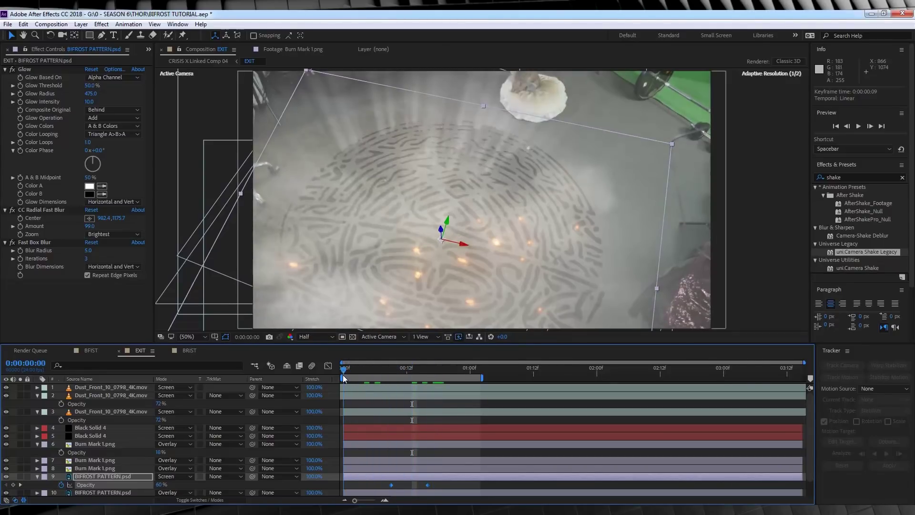
Open the BIFROST BEAM composition from the project items.
left_click(148, 50)
left_click(164, 60)
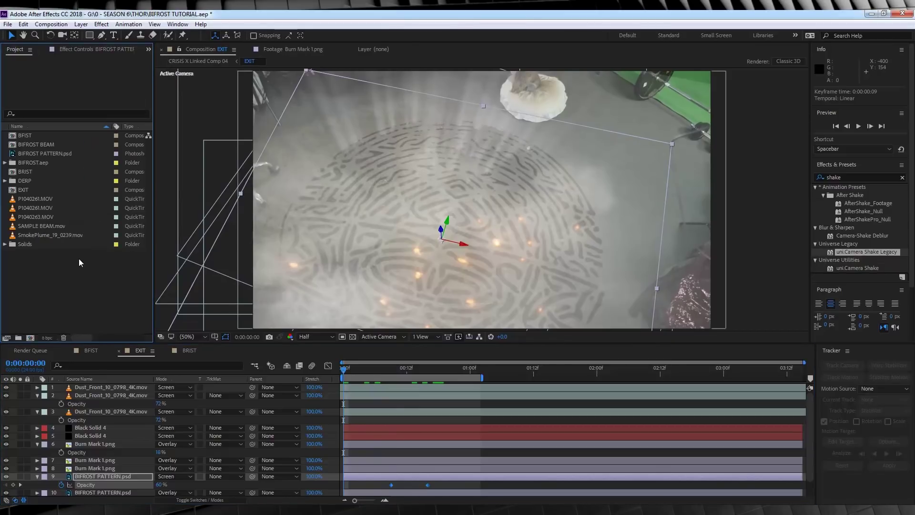
double_click(36, 145)
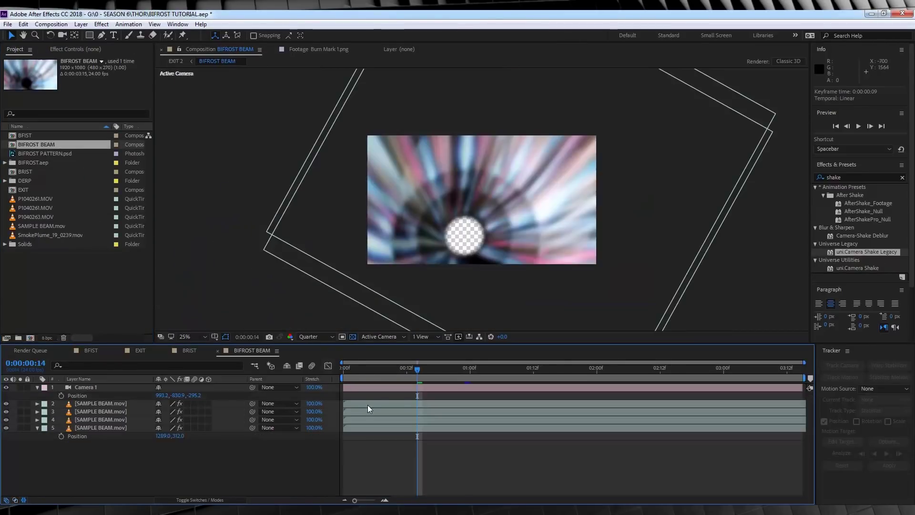
Return BIFROST BEAM to its first frame and create a new composition from the SAMPLE BEAM.mov footage.
left_click_drag(364, 370, 345, 371)
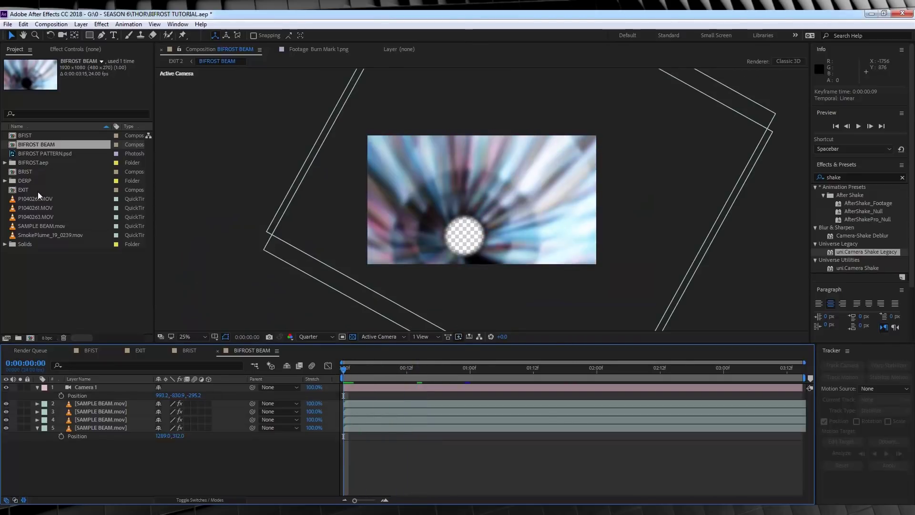
left_click_drag(36, 224, 32, 336)
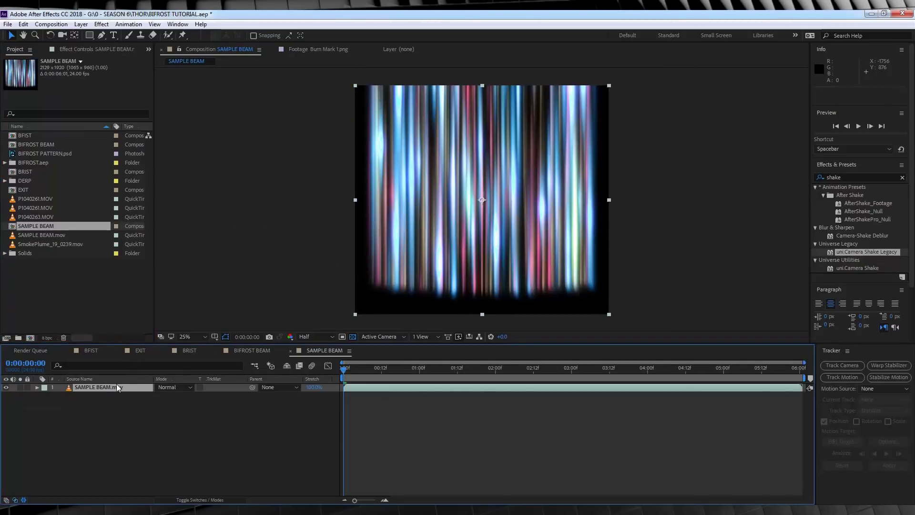
Apply CC Cylinder to the SAMPLE BEAM.mov layer and set its radius to 132%.
left_click(101, 24)
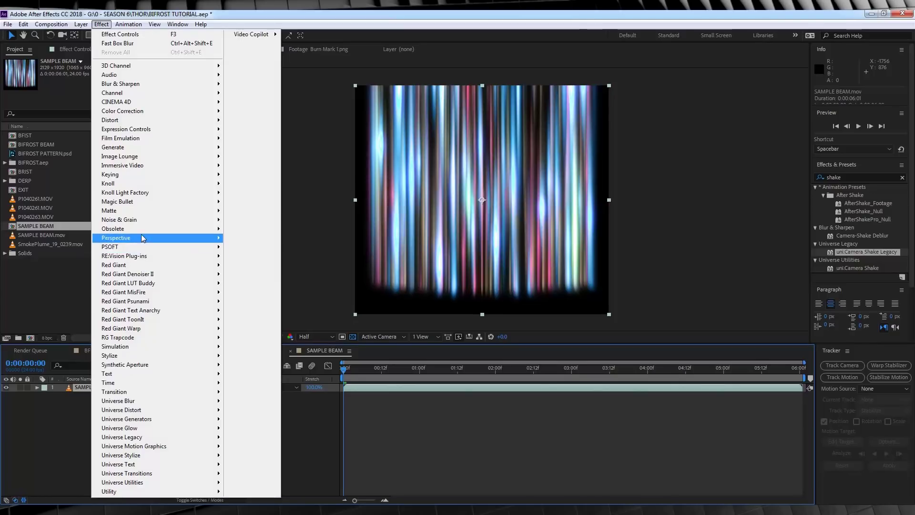
mouse_move(141, 240)
left_click(262, 281)
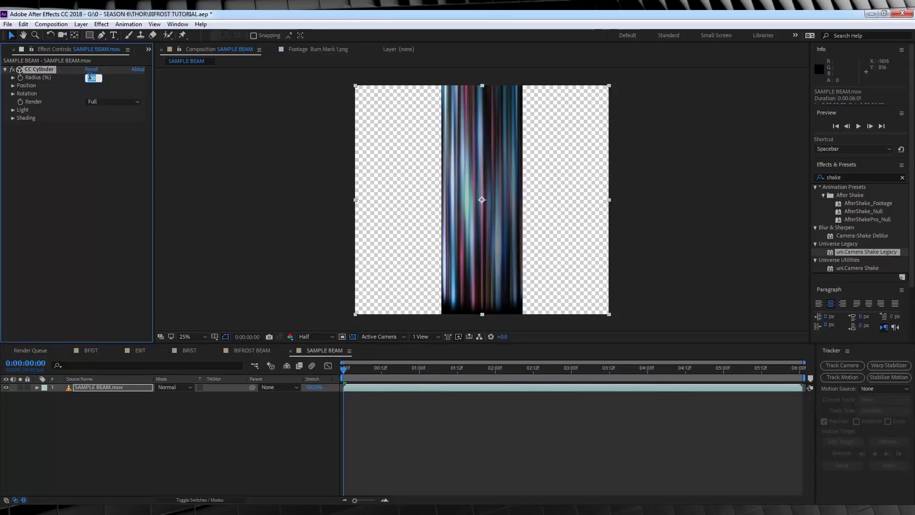
type("130")
key("Return")
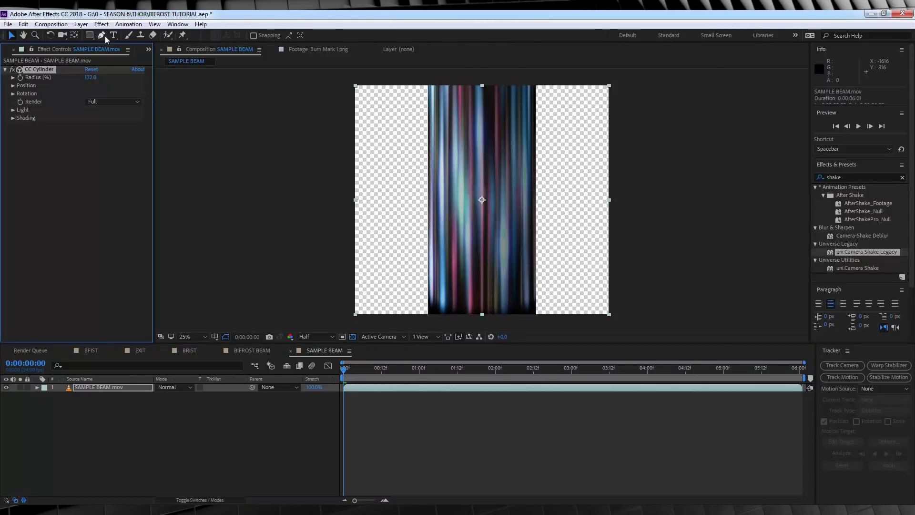
Add Fast Box Blur to the cylinder layer with a blur radius of 8 and Repeat Edge Pixels enabled.
left_click(101, 24)
mouse_move(144, 84)
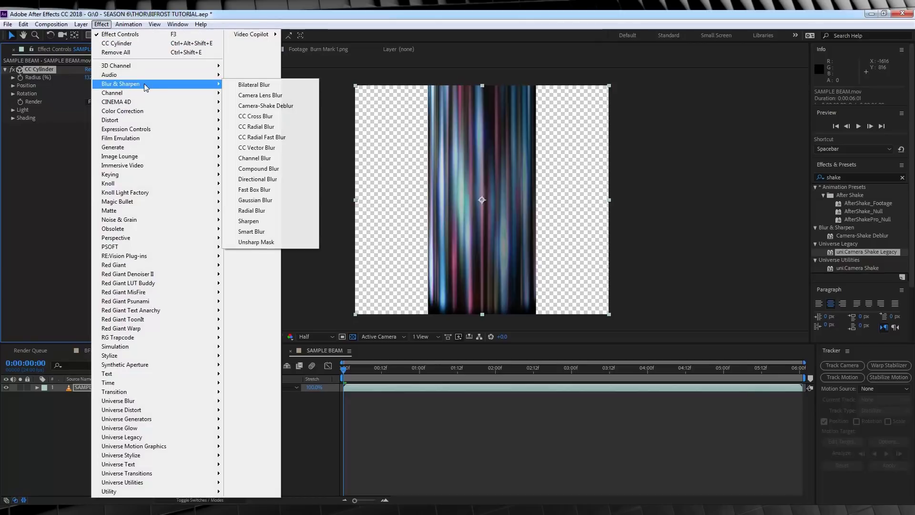
left_click(248, 190)
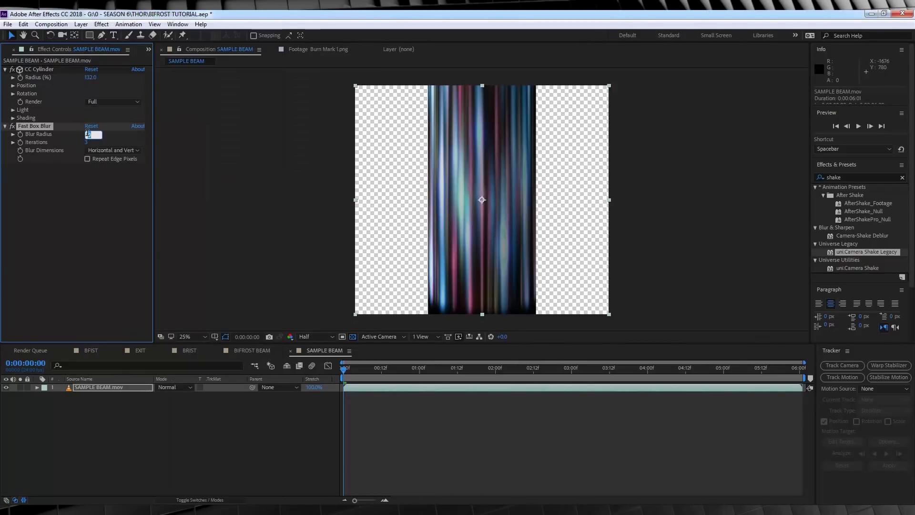
type("5")
key("Return")
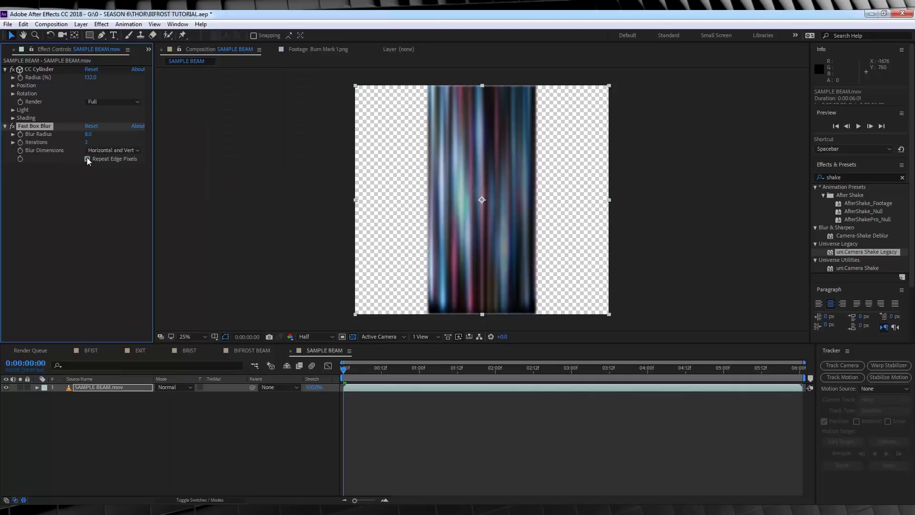
left_click(87, 159)
Add a two-node camera with the default settings and orbit it to look straight down through the beam cylinder.
left_click(83, 25)
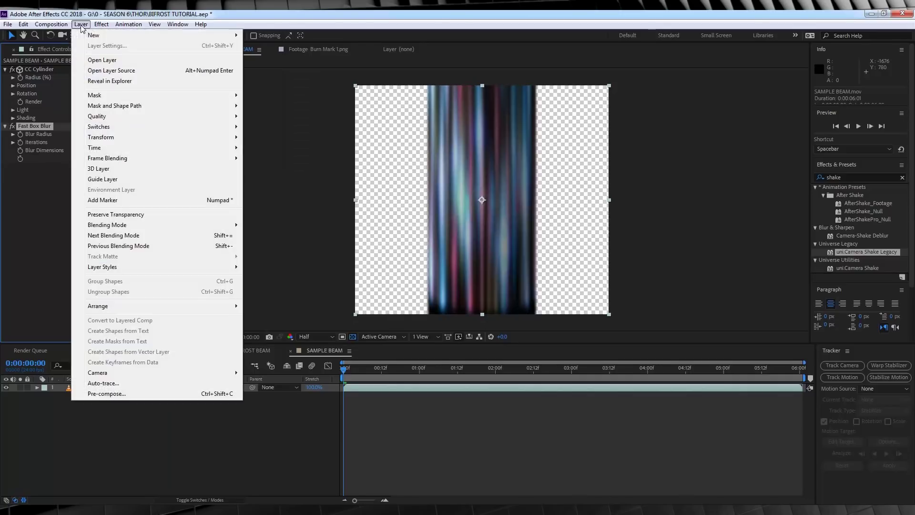
mouse_move(93, 36)
left_click(275, 68)
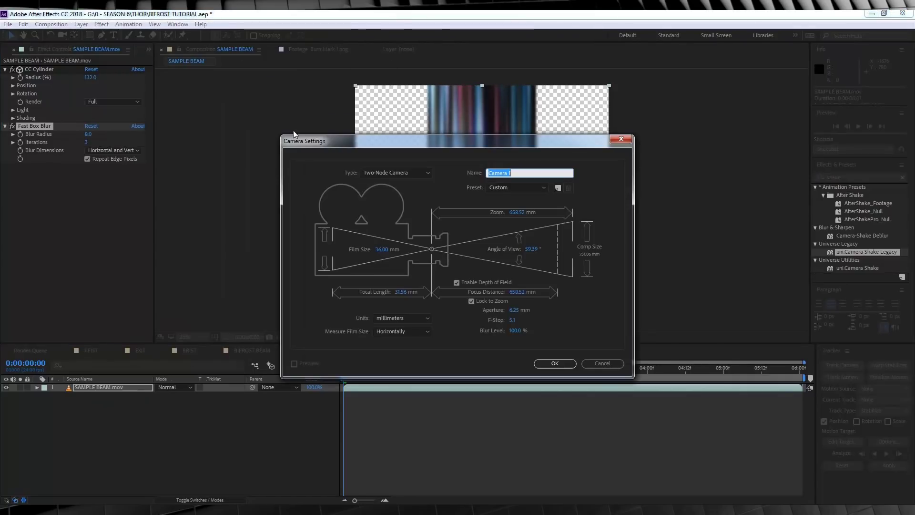
left_click(555, 363)
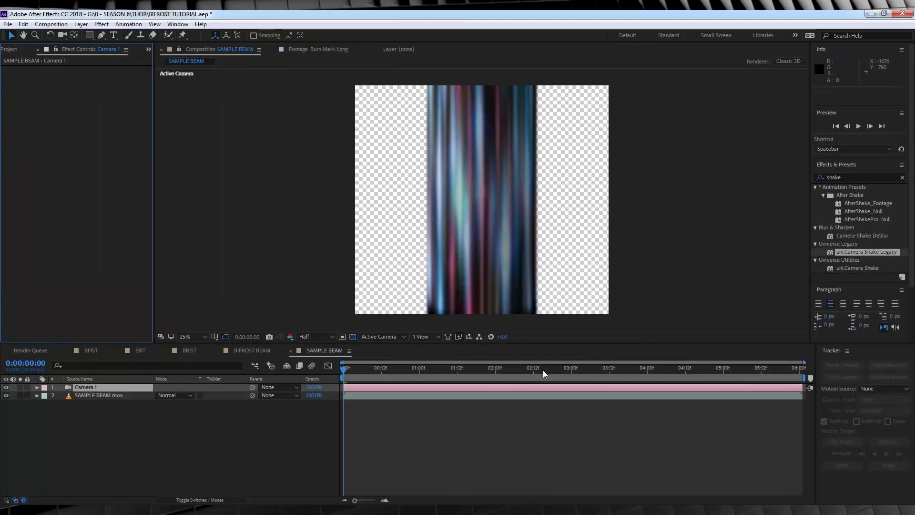
left_click(61, 35)
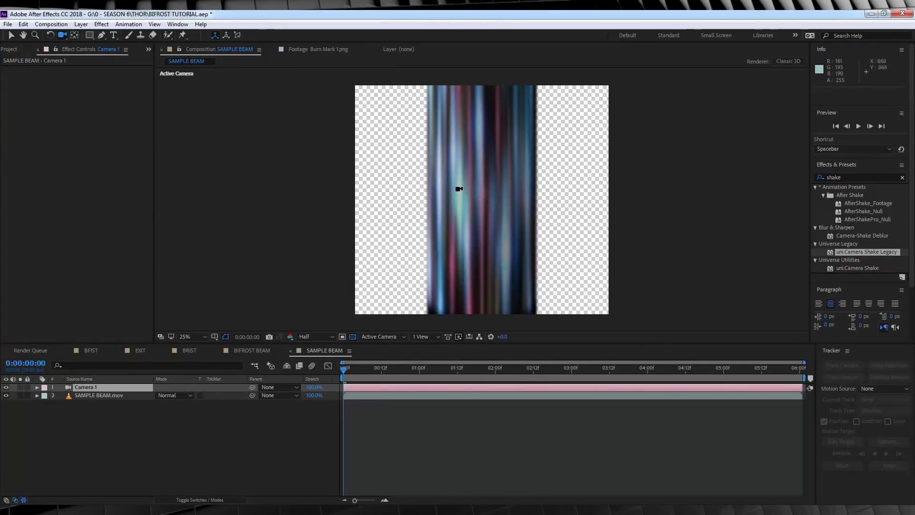
left_click_drag(459, 189, 493, 206)
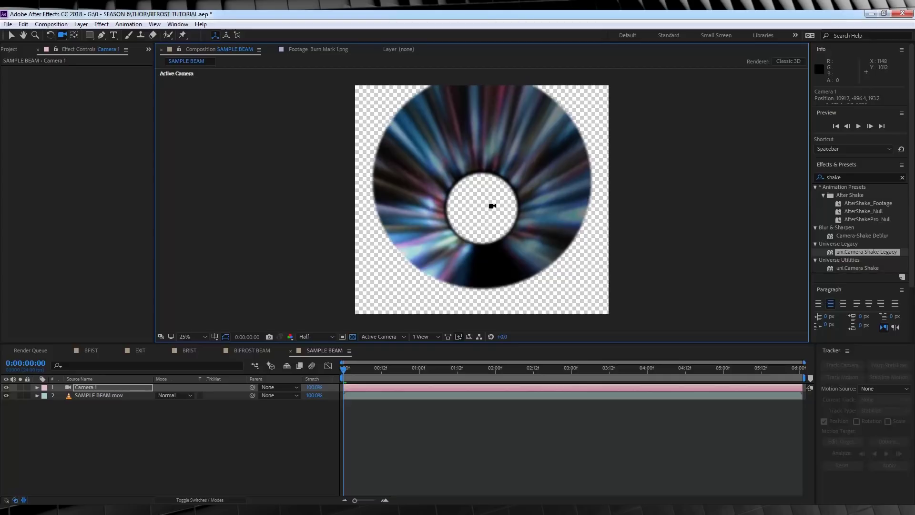
Adjust the CC Cylinder rotation on the SAMPLE BEAM.mov layer.
left_click(99, 395)
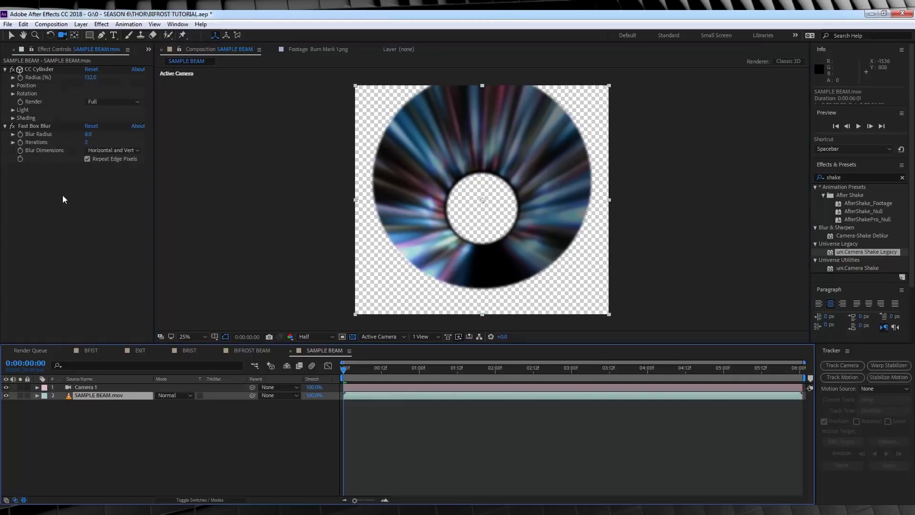
left_click(12, 93)
left_click_drag(99, 117, 93, 116)
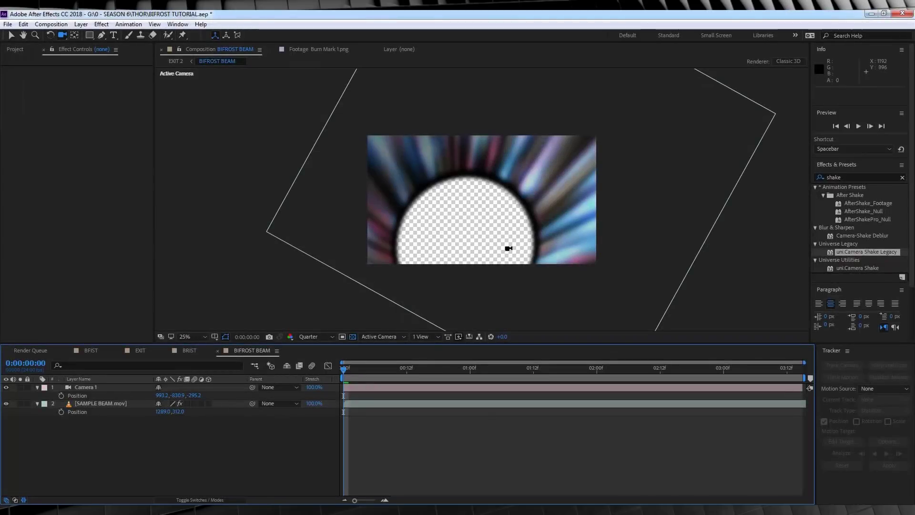
Duplicate the SAMPLE BEAM.mov layer three times in the BIFROST BEAM composition.
left_click(103, 403)
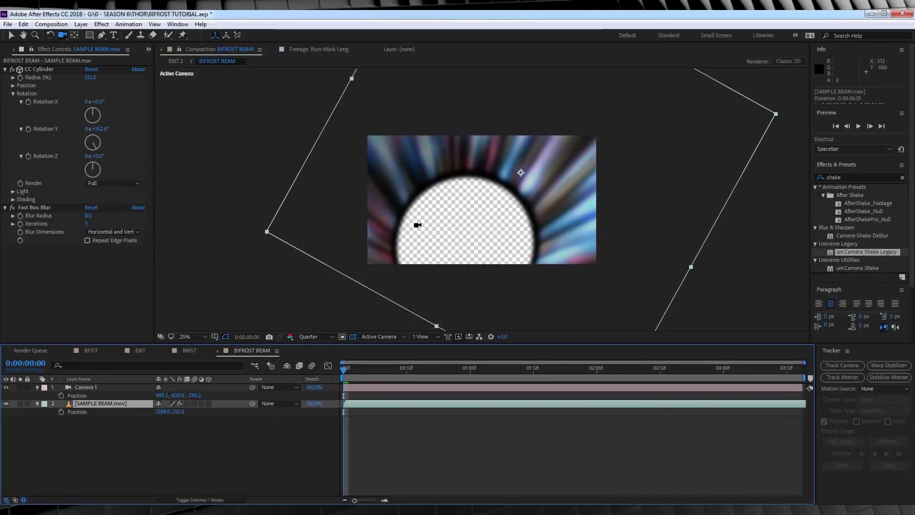
key("v")
key("ctrl+d")
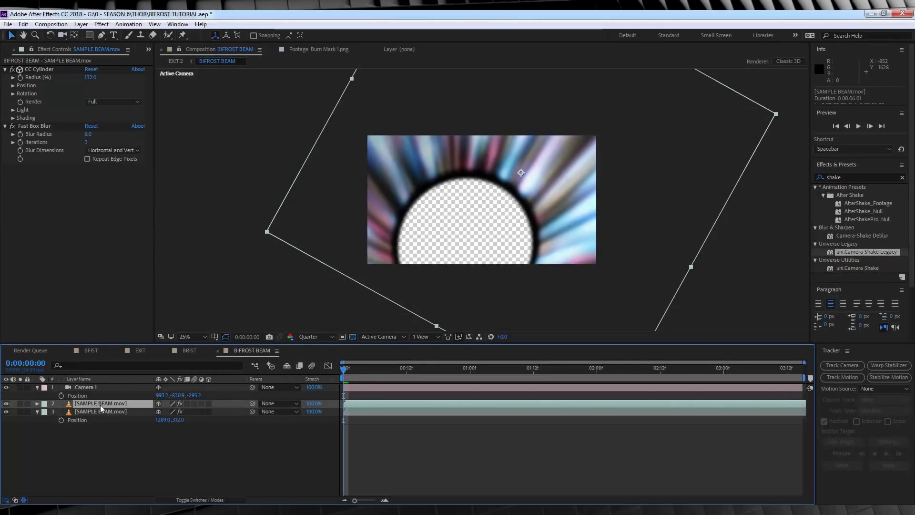
key("ctrl+d")
key("ctrl+d")
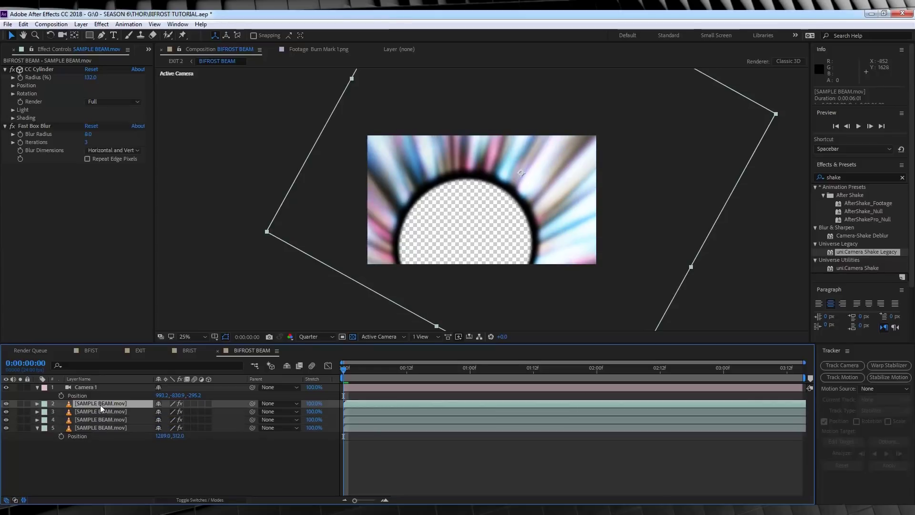
Set the CC Cylinder radius of the SAMPLE BEAM.mov copy on layer 3 to 32%.
left_click(100, 420)
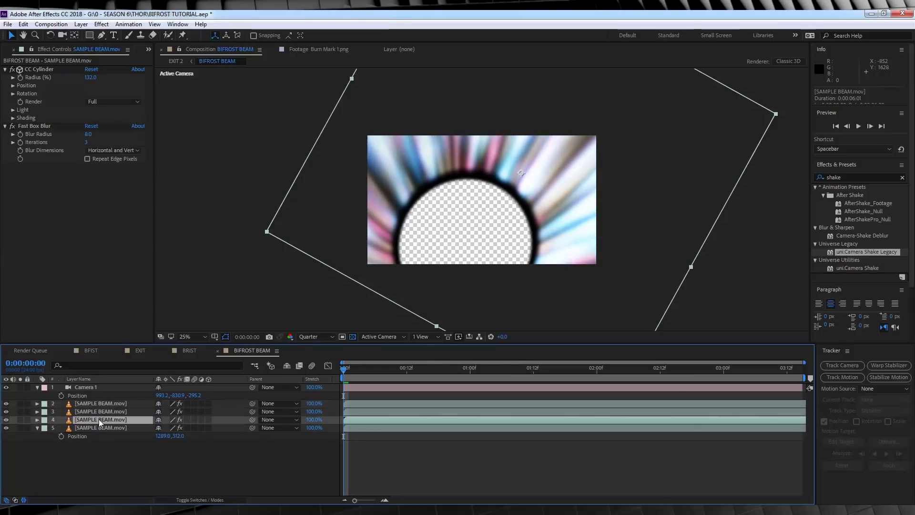
left_click(100, 412)
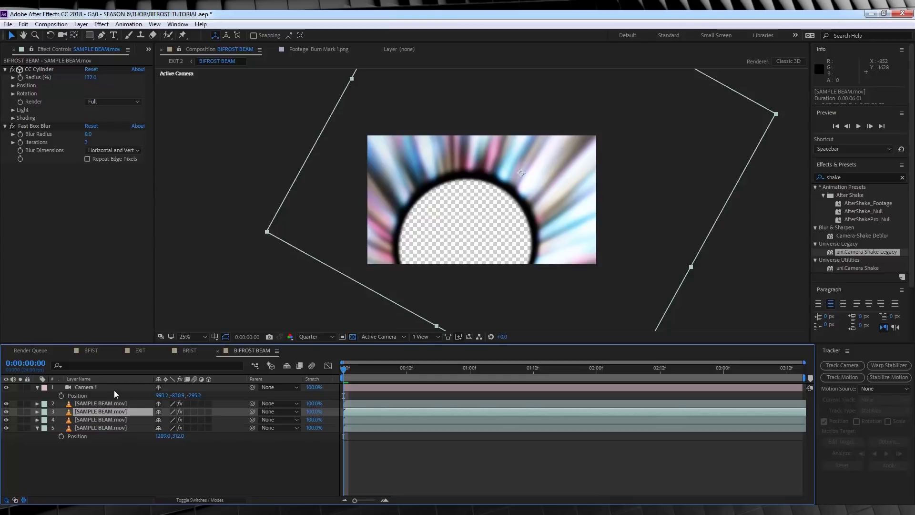
left_click(93, 78)
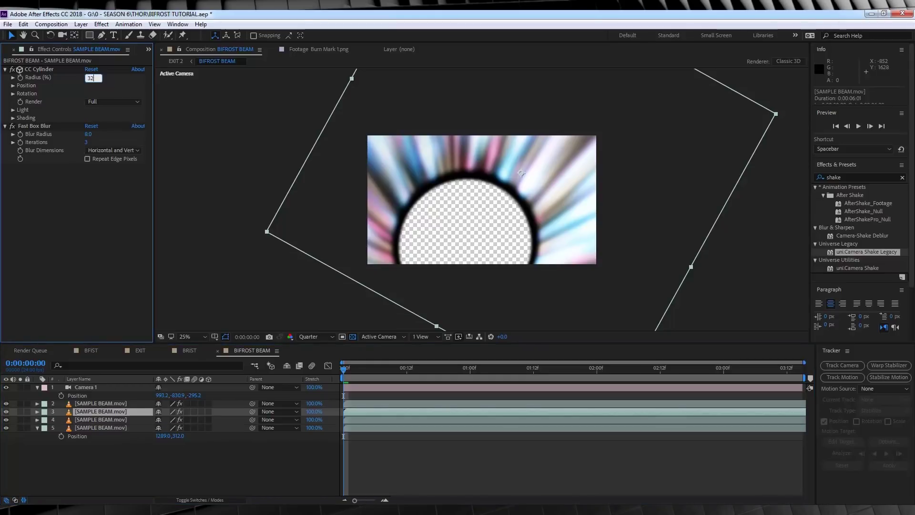
key("Return")
Rotate the layer 3 cylinder to 10° on X, 102° on Y and 2° on Z, and move it down over the central opening.
left_click(13, 93)
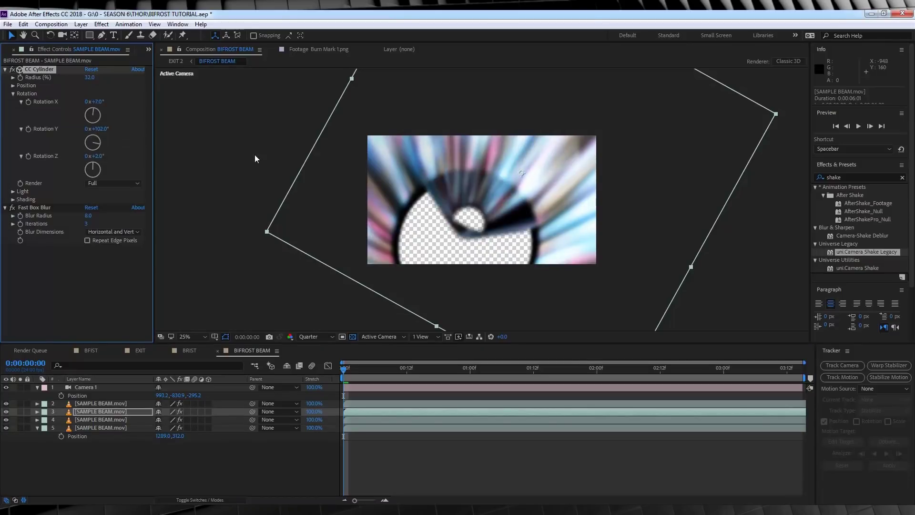
left_click_drag(481, 162, 471, 193)
left_click_drag(92, 109, 94, 109)
left_click(99, 101)
type("7")
key("Return")
left_click(99, 101)
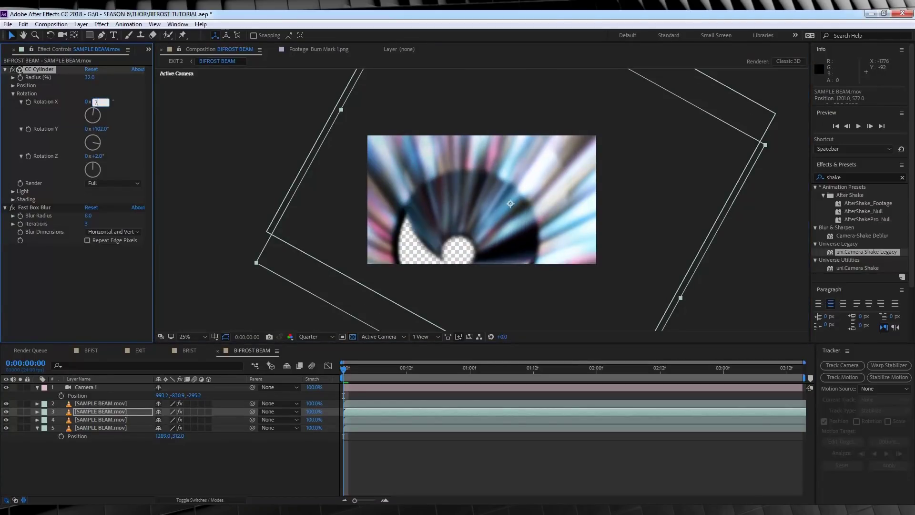
type("8")
key("Return")
left_click_drag(479, 213, 485, 214)
left_click_drag(98, 102, 101, 102)
left_click_drag(499, 210, 483, 211)
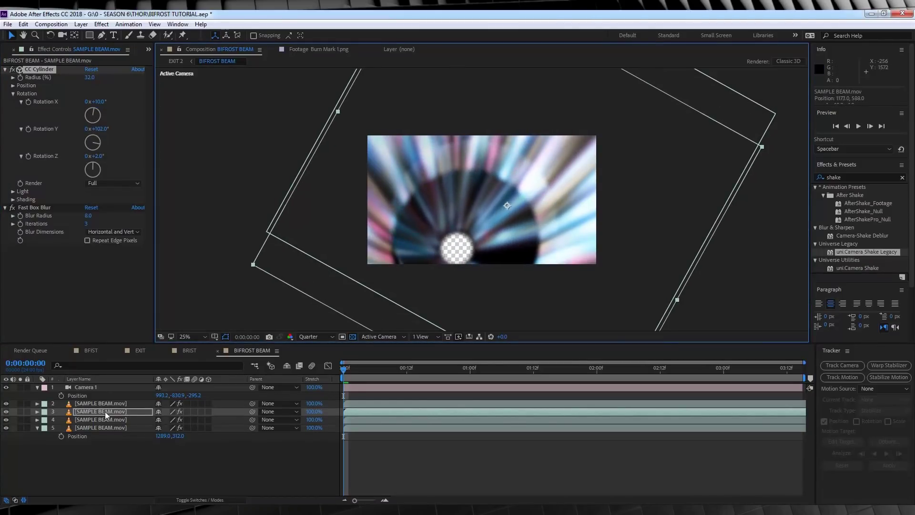
left_click(100, 155)
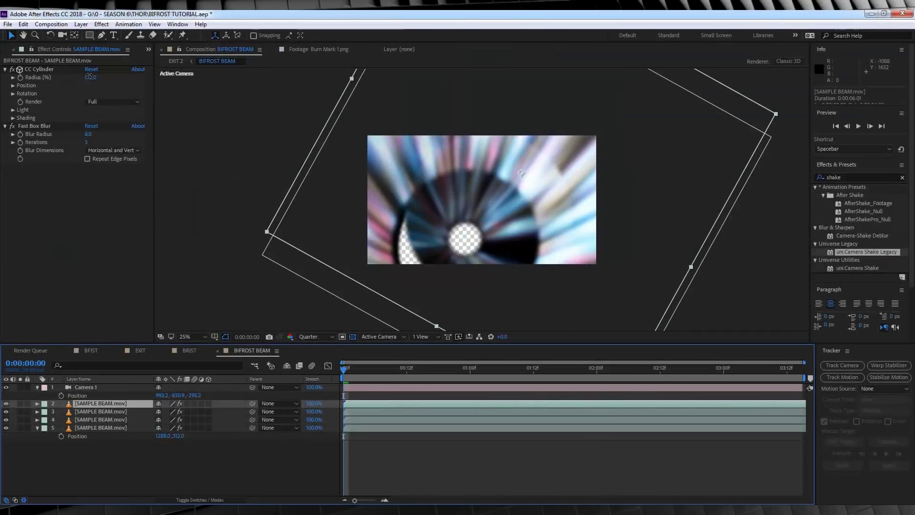
Set the CC Cylinder radius of the layer 2 beam to 86% and nudge the layer to about 1313, 328.
left_click(90, 77)
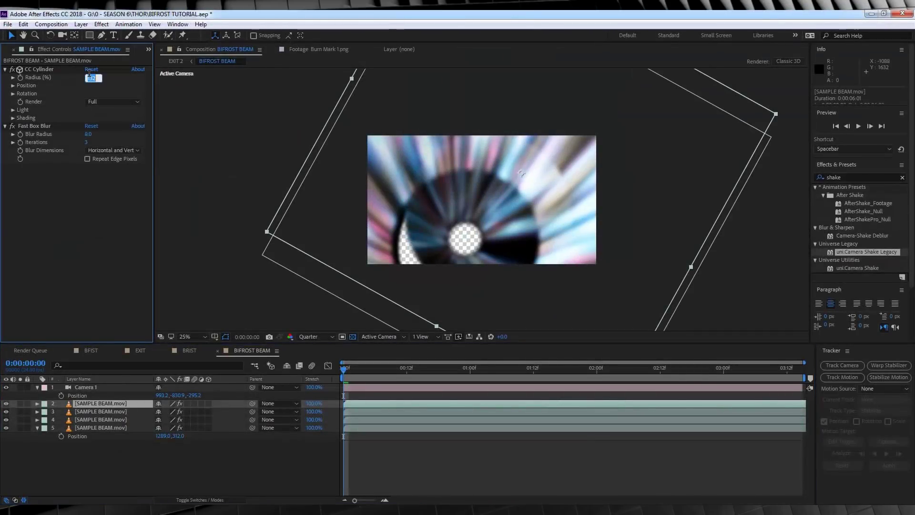
type("80")
key("Return")
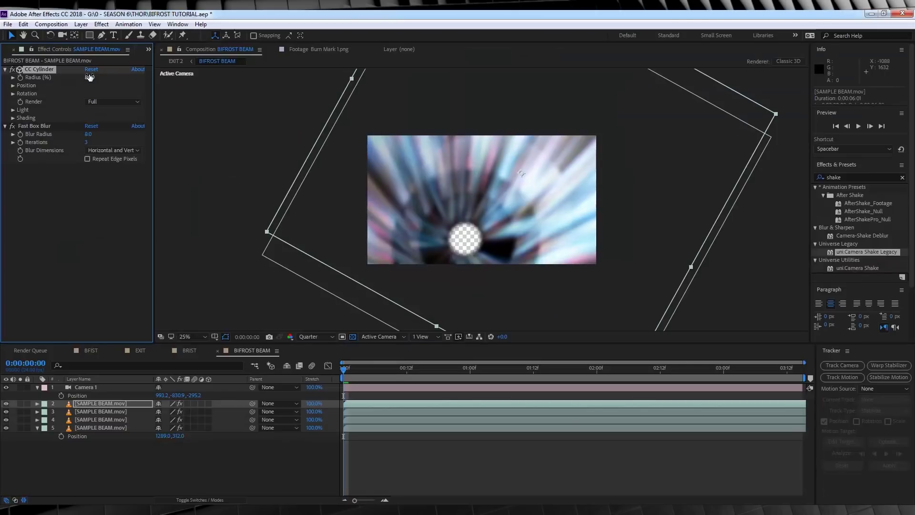
left_click_drag(484, 197, 485, 199)
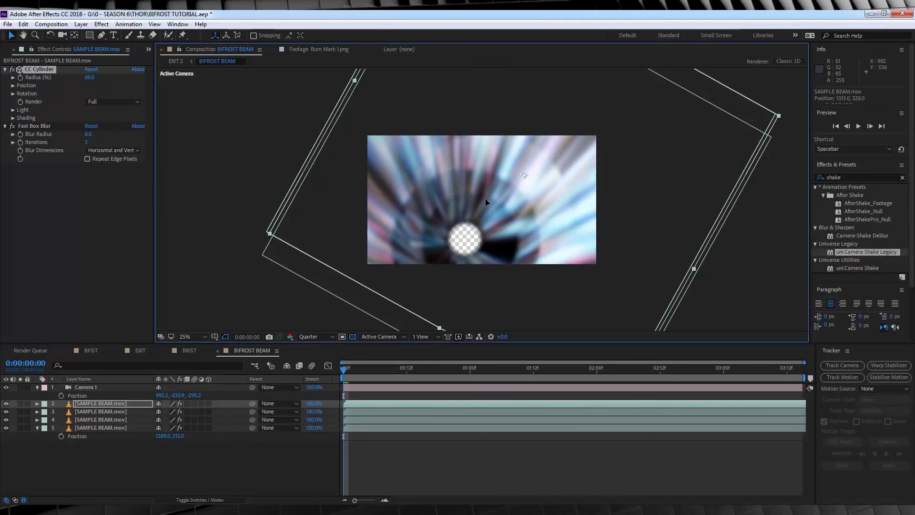
key("space")
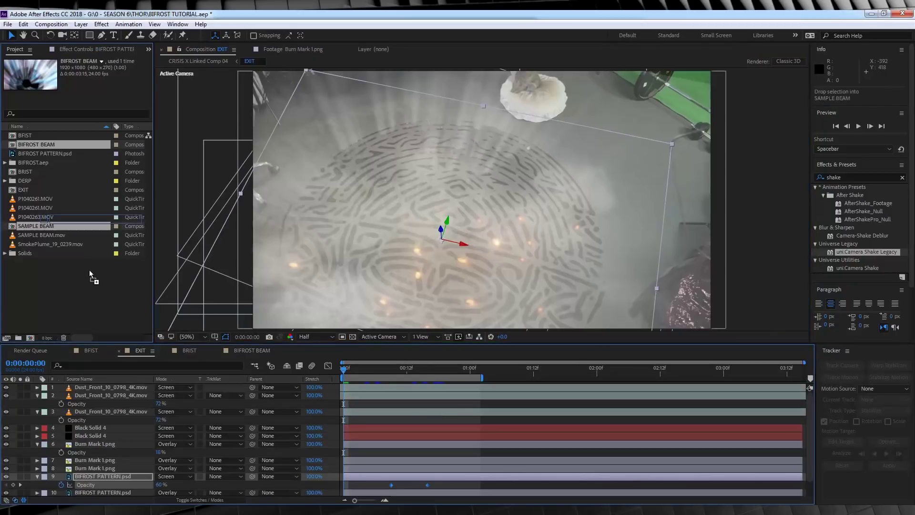
Place BIFROST BEAM as the top layer of the EXIT composition with Screen blending mode.
left_click_drag(91, 272, 116, 385)
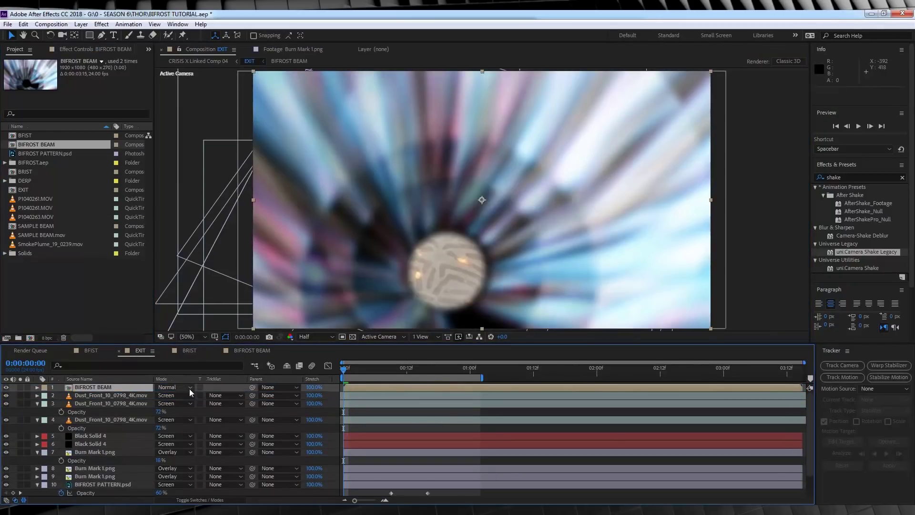
left_click(190, 387)
left_click(207, 207)
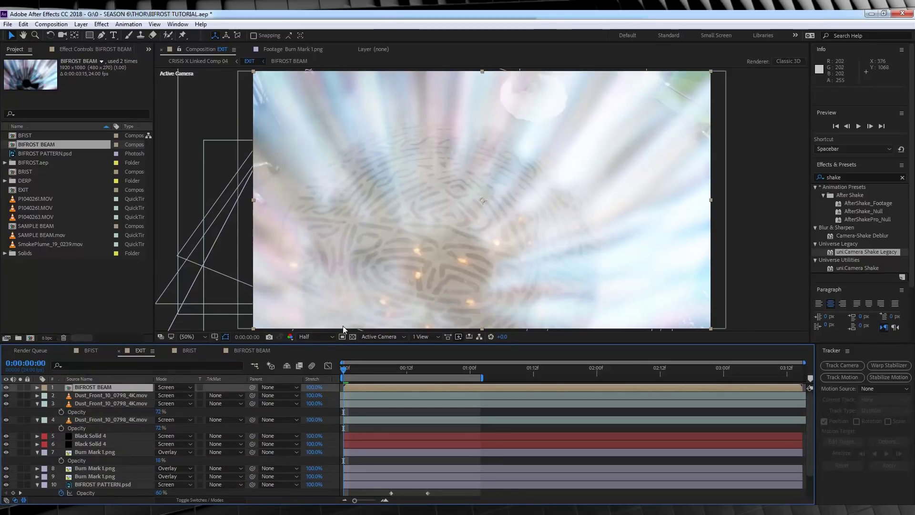
Set starting keyframes for the BIFROST BEAM layer's scale at 100% and position at 960, 540 on frame 6.
left_click(92, 386)
key("s")
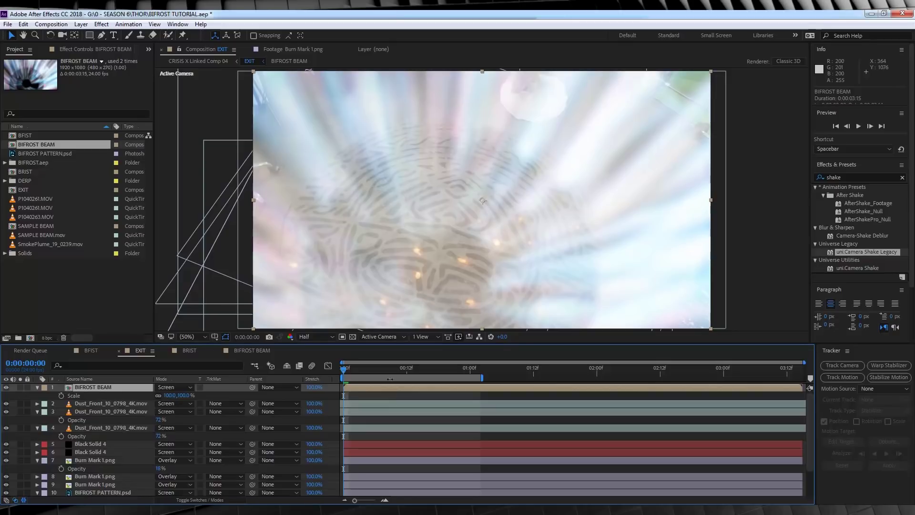
left_click_drag(365, 375, 375, 374)
left_click(61, 396)
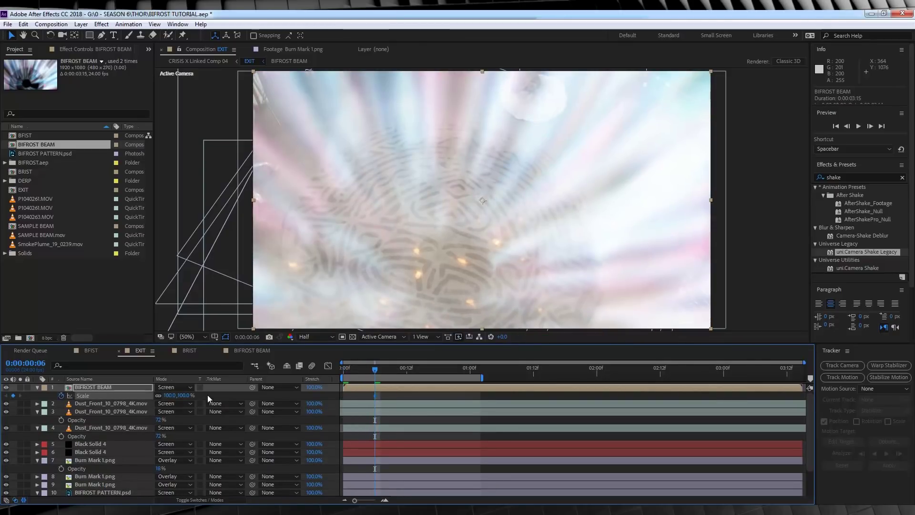
key("p")
left_click(61, 396)
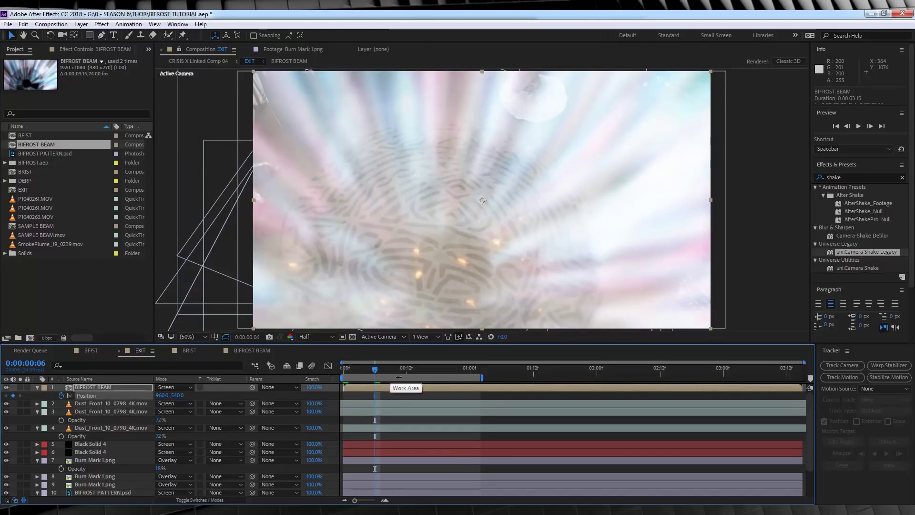
On frame 10, set the BIFROST BEAM layer's scale to 1600% and move it to about 1036, 358.
key("Page_Down")
key("Page_Down")
key("Page_Down")
key("Page_Down")
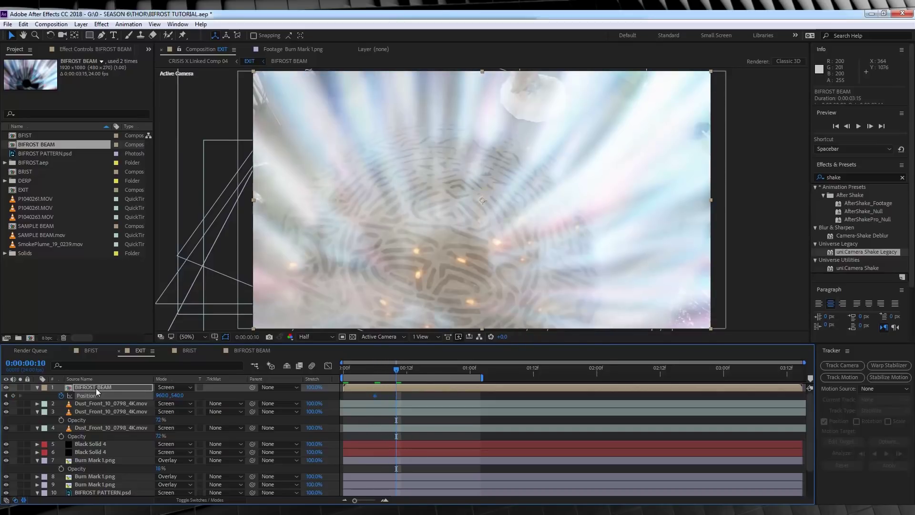
key("s")
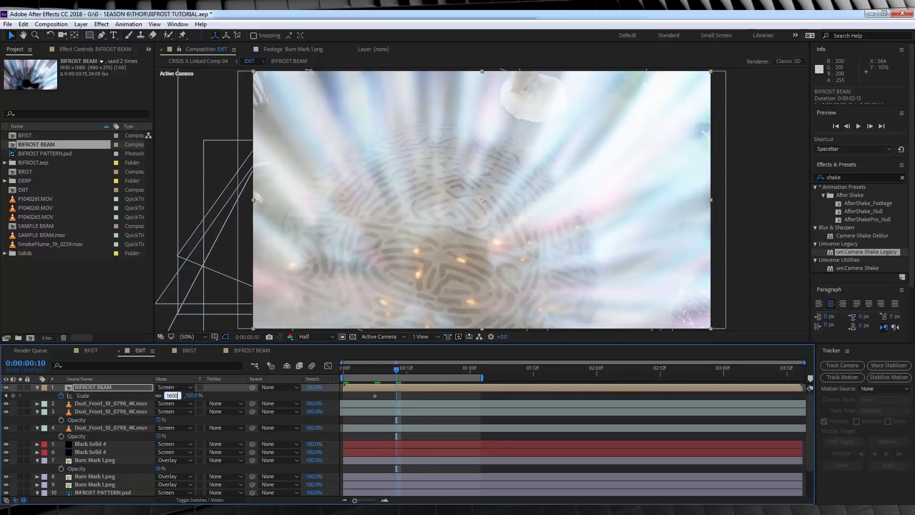
key("Return")
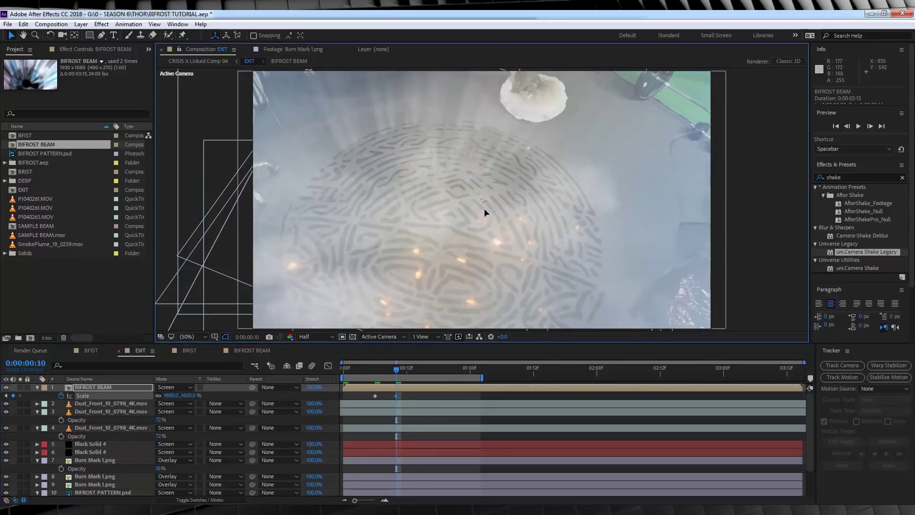
left_click_drag(486, 200, 502, 171)
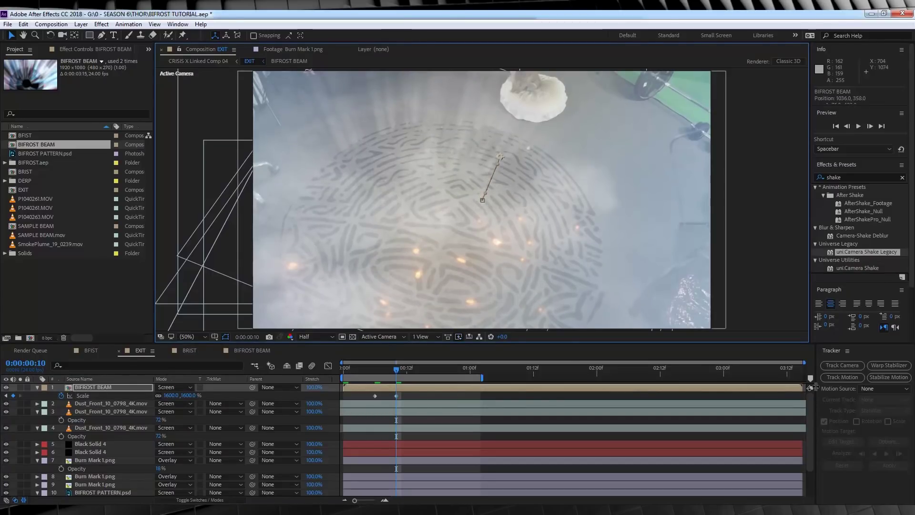
Trim the end of the BIFROST BEAM layer to frame 10 and preview the composition from the start.
left_click_drag(802, 386, 397, 394)
left_click(342, 372)
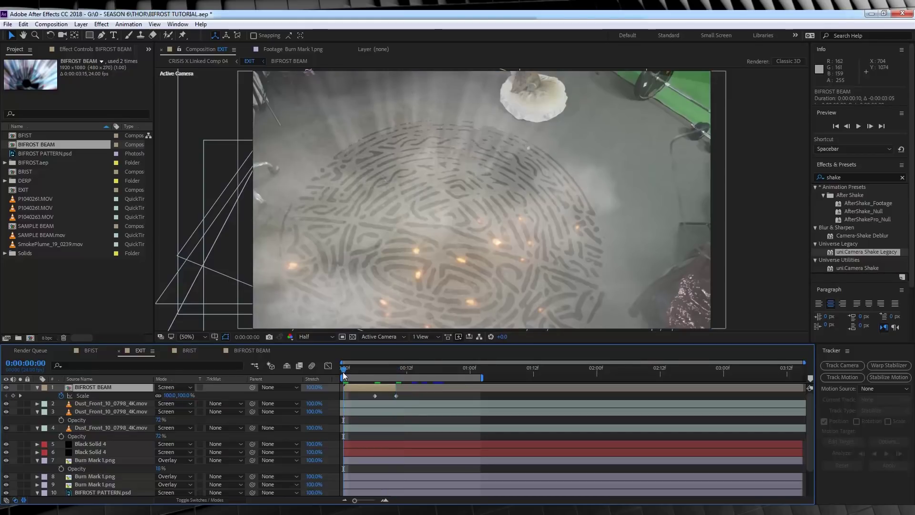
key("space")
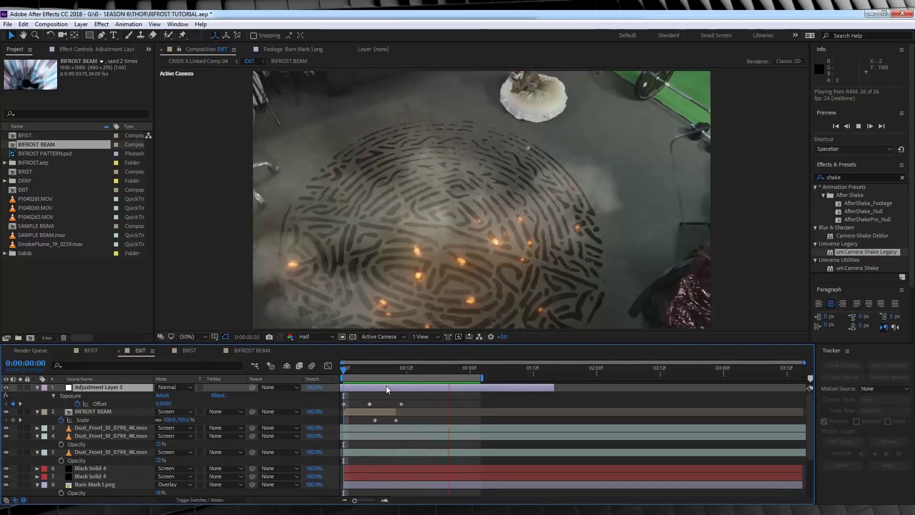
Shift the Exposure adjustment layer forward about two frames and pre-compose all layers of the EXIT composition as EXITING.
left_click_drag(377, 388, 382, 387)
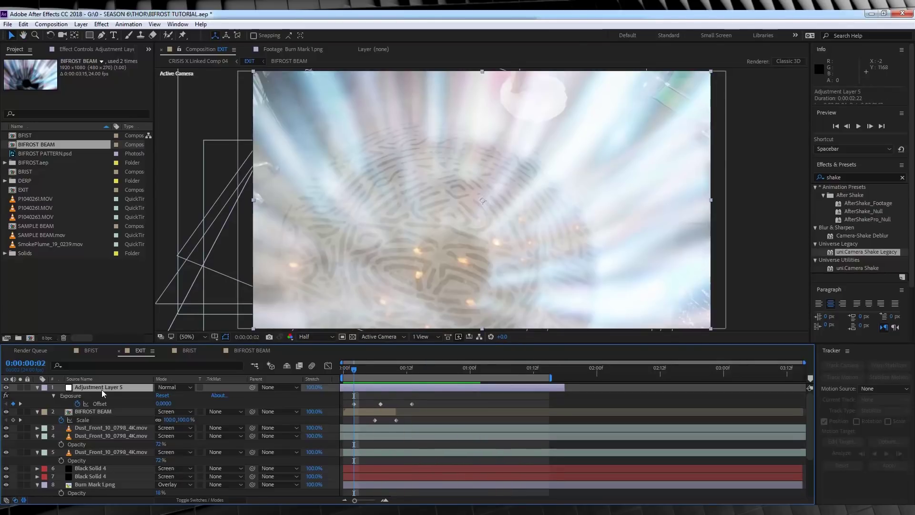
key("ctrl+a")
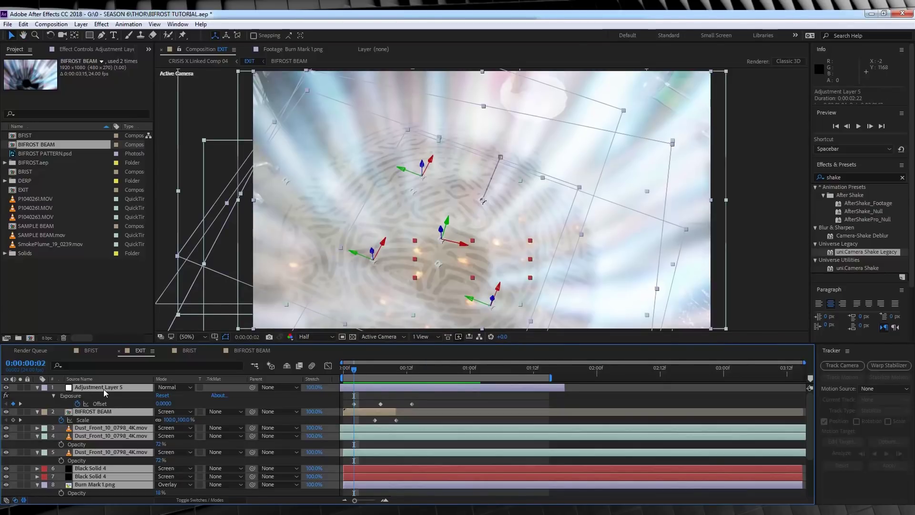
key("ctrl+shift+c")
type("E")
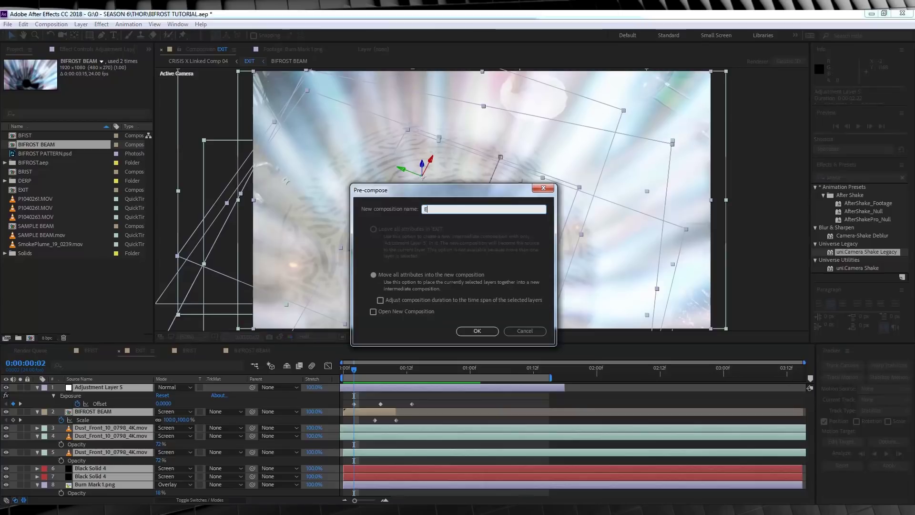
type("XITING")
key("Return")
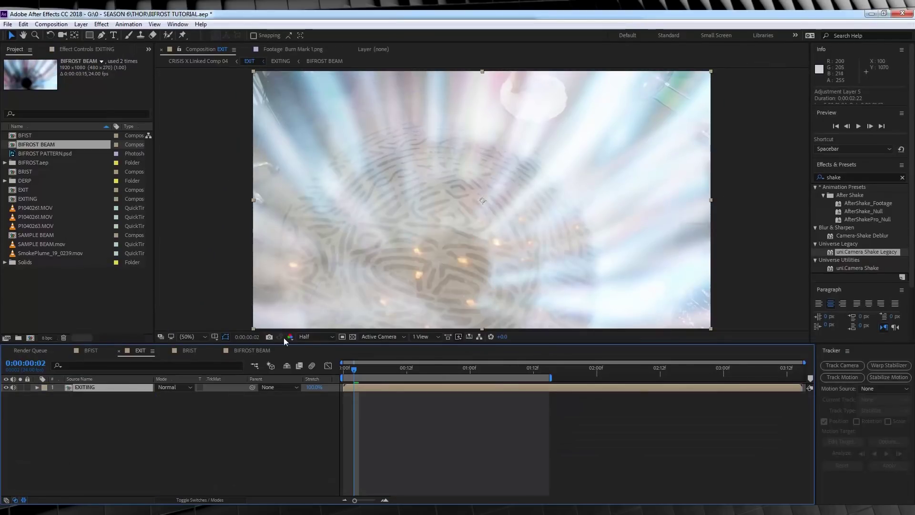
Apply uni.Camera Shake Legacy to the EXITING layer and keyframe its Amount at 4 on frame 0.
left_click(344, 368)
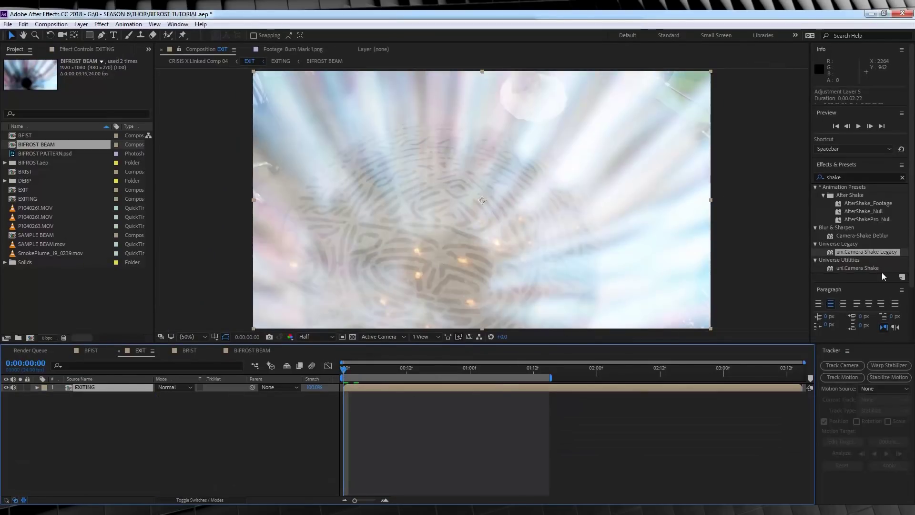
left_click_drag(871, 251, 94, 387)
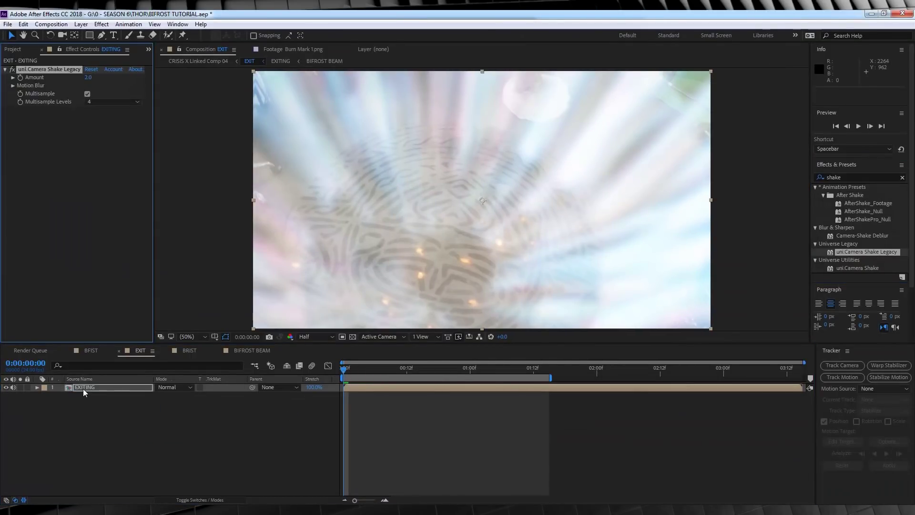
left_click(87, 78)
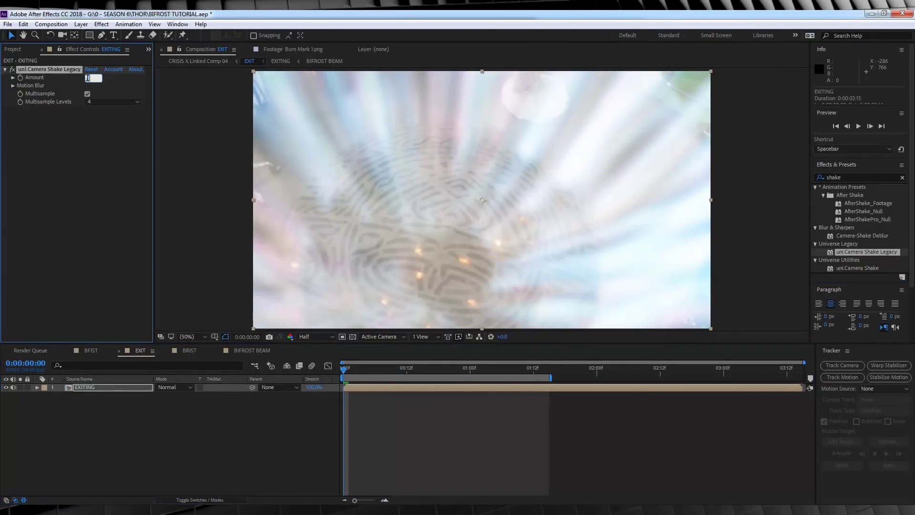
type("4")
key("Return")
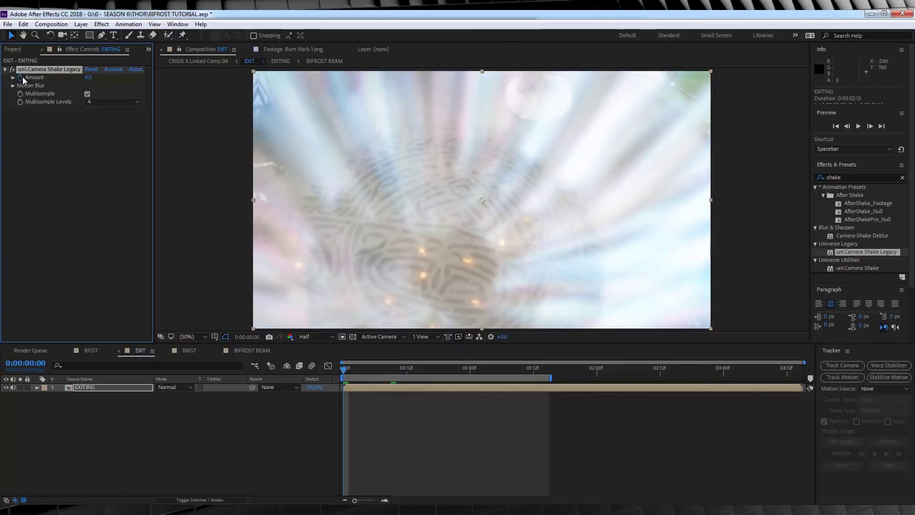
Keyframe the camera shake Amount at 1 on frame 10 and 0 on frame 19, and preview the shake from the start.
left_click_drag(377, 368, 398, 370)
left_click(88, 77)
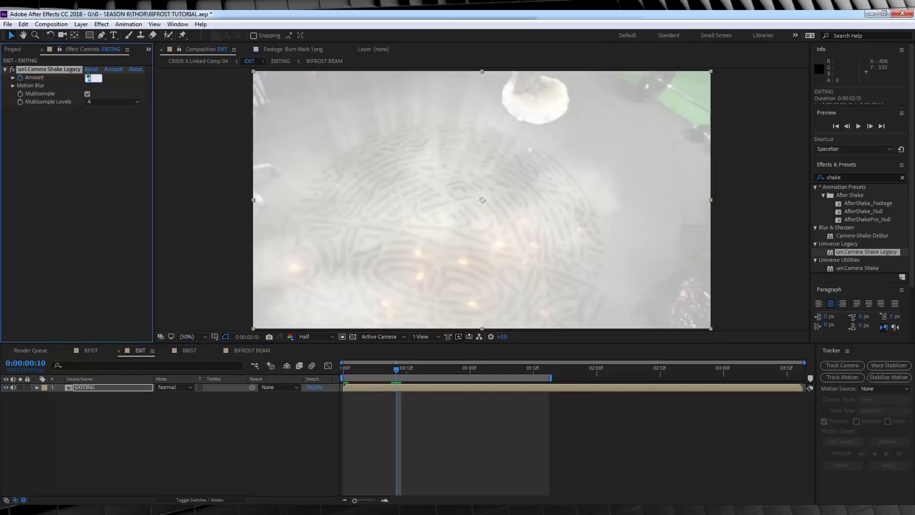
type("1")
key("Return")
left_click_drag(415, 370, 444, 372)
left_click(88, 77)
type("0")
key("Return")
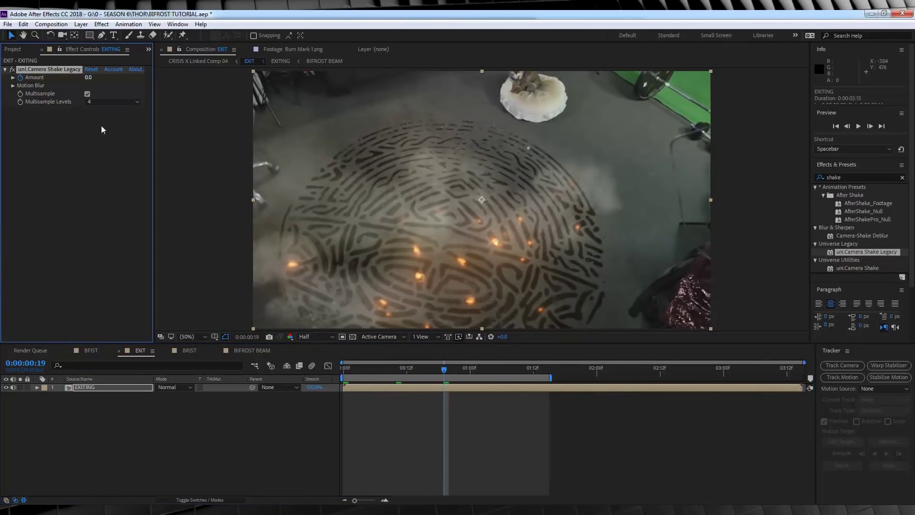
left_click(343, 367)
key("space")
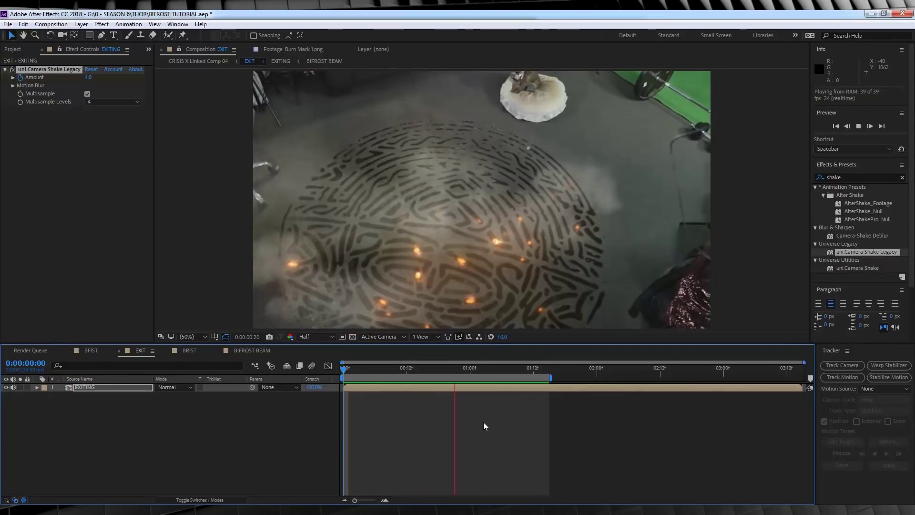